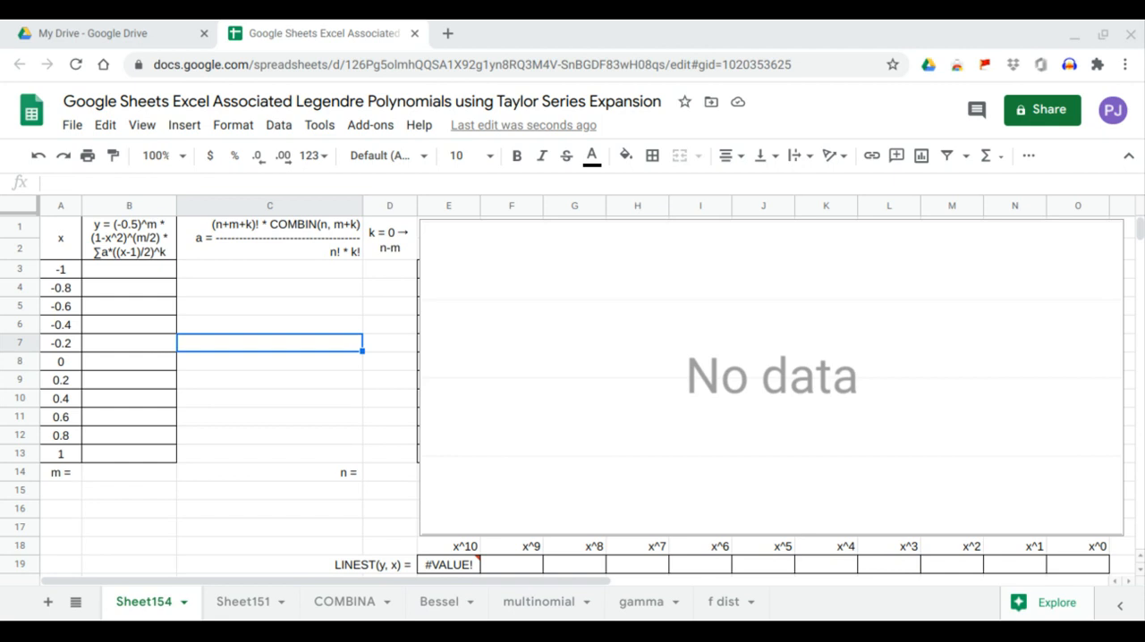
drag(129, 237, 159, 454)
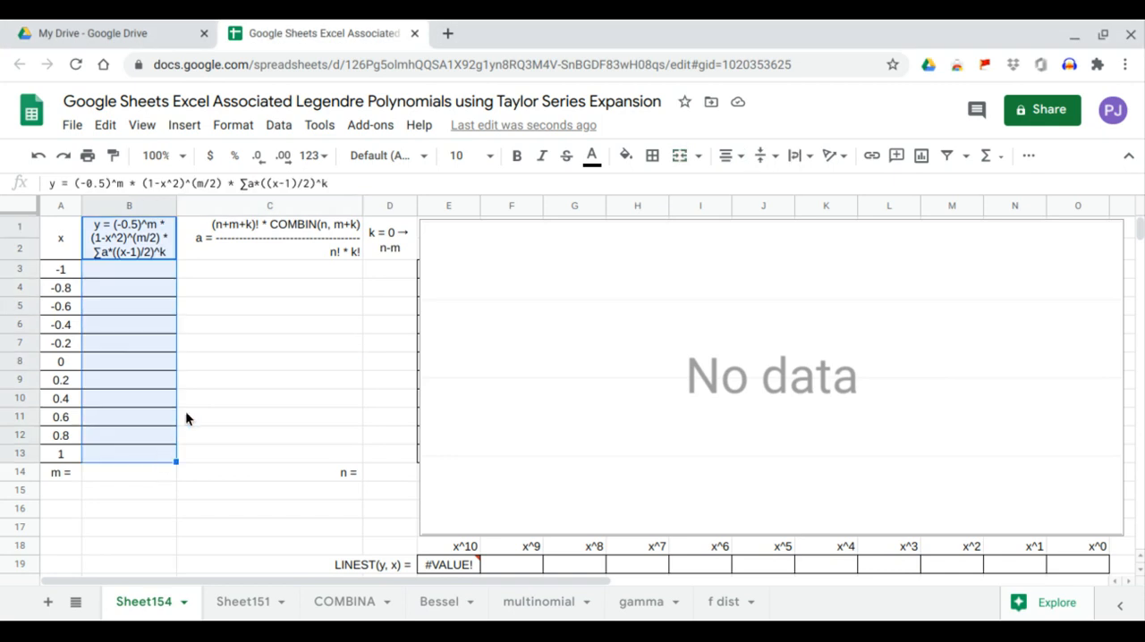
drag(267, 240, 277, 455)
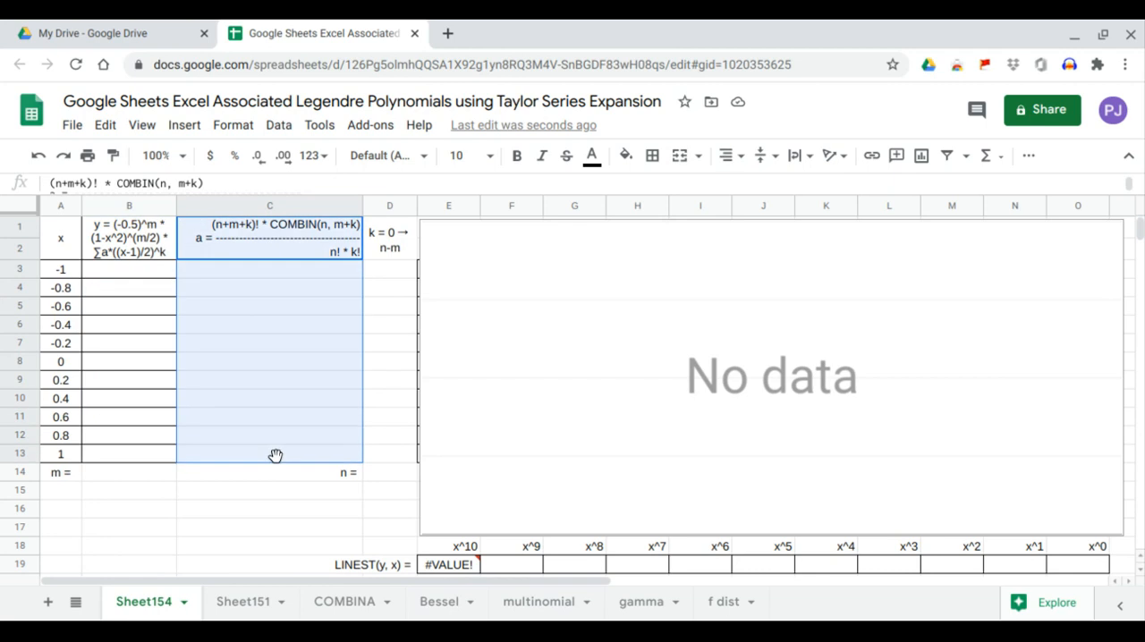
drag(395, 235, 390, 457)
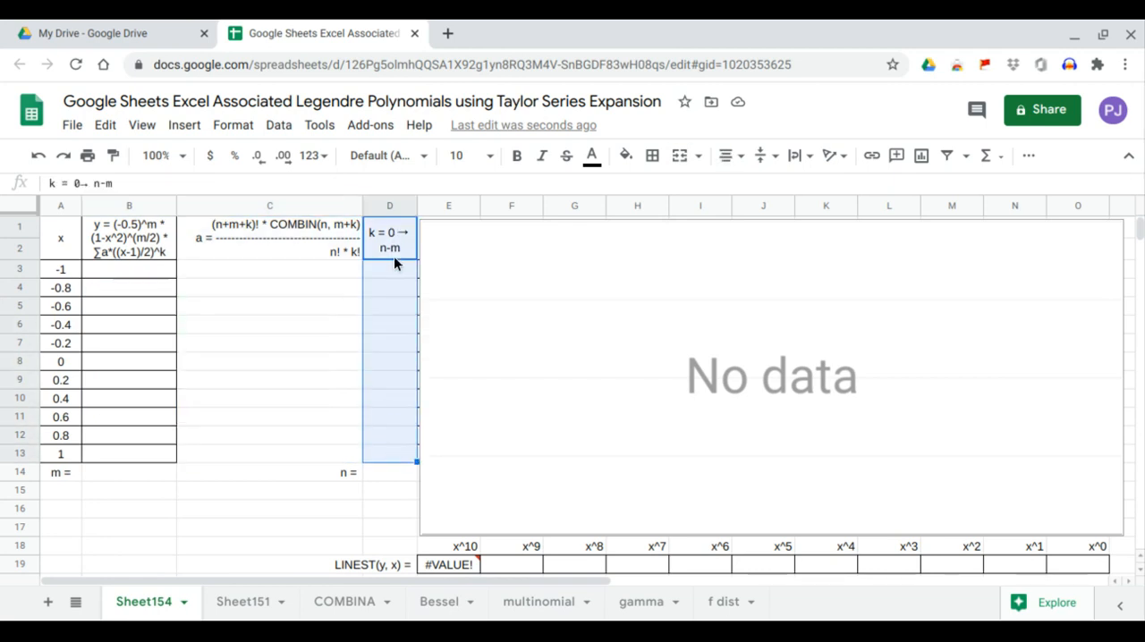
Step: Add a data validation dropdown to the n cell D14 with a list of items from 0 to 10, and check its options
click(380, 476)
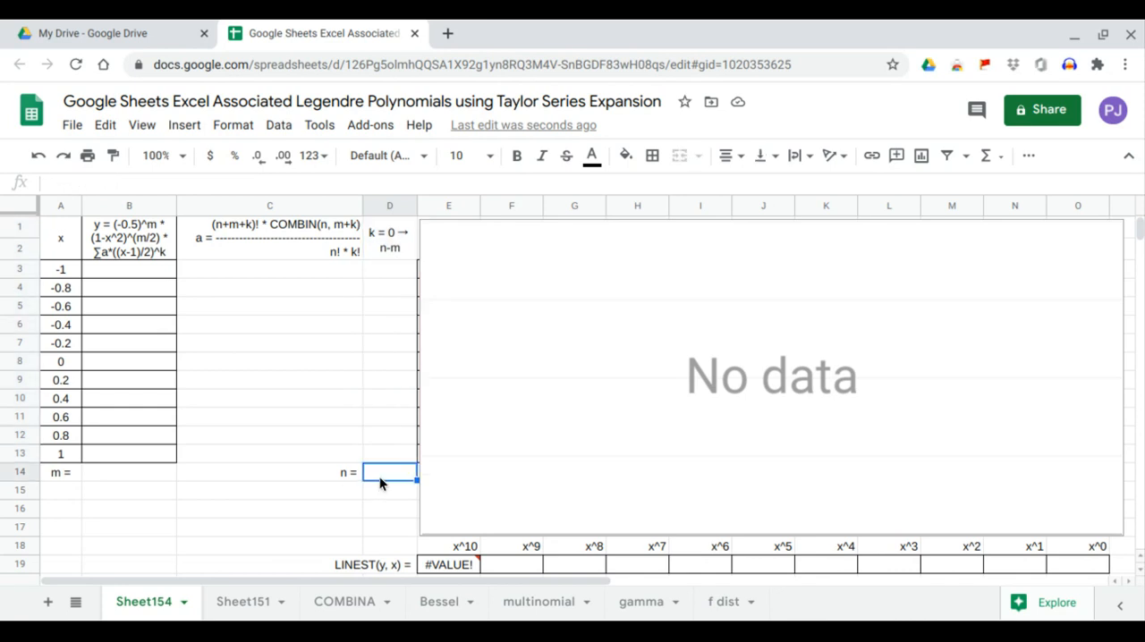
click(276, 126)
click(335, 363)
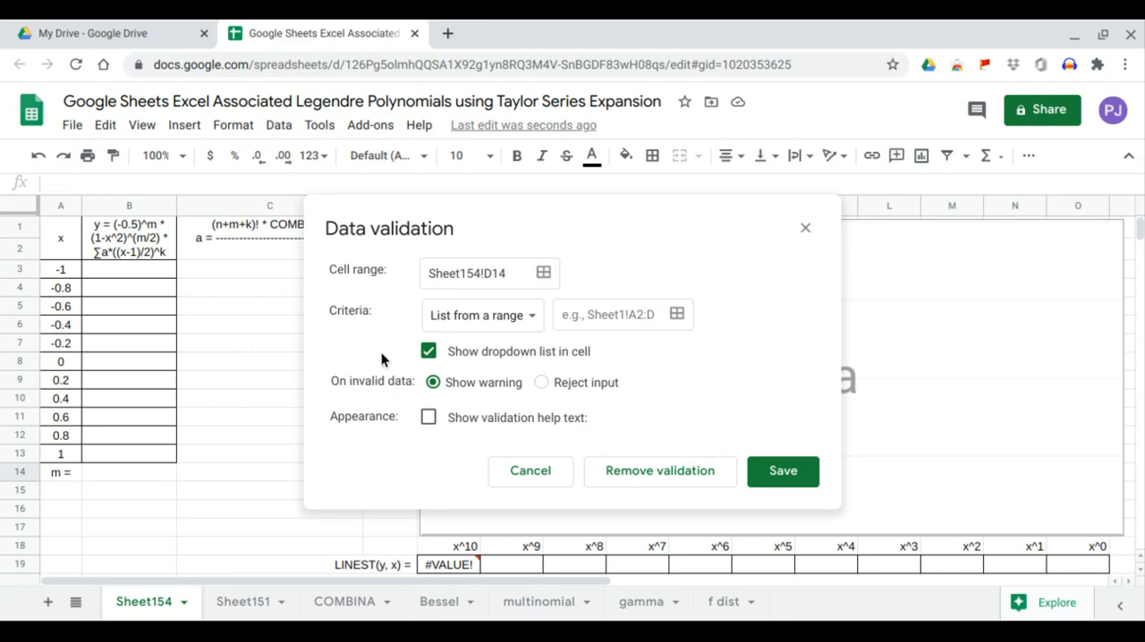
click(502, 324)
click(500, 348)
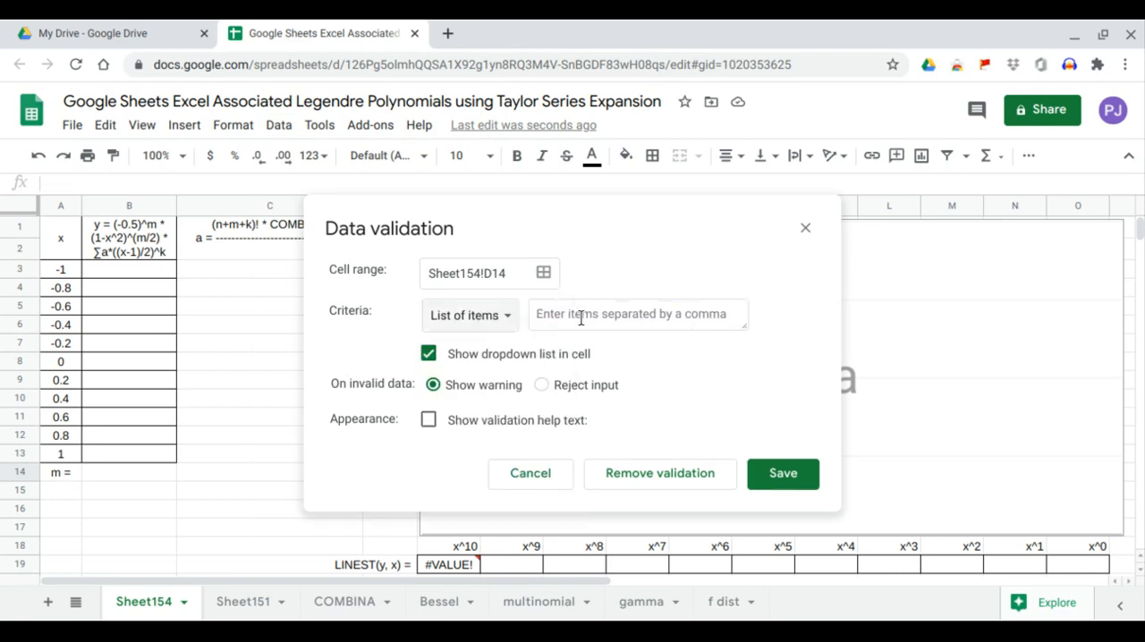
click(582, 314)
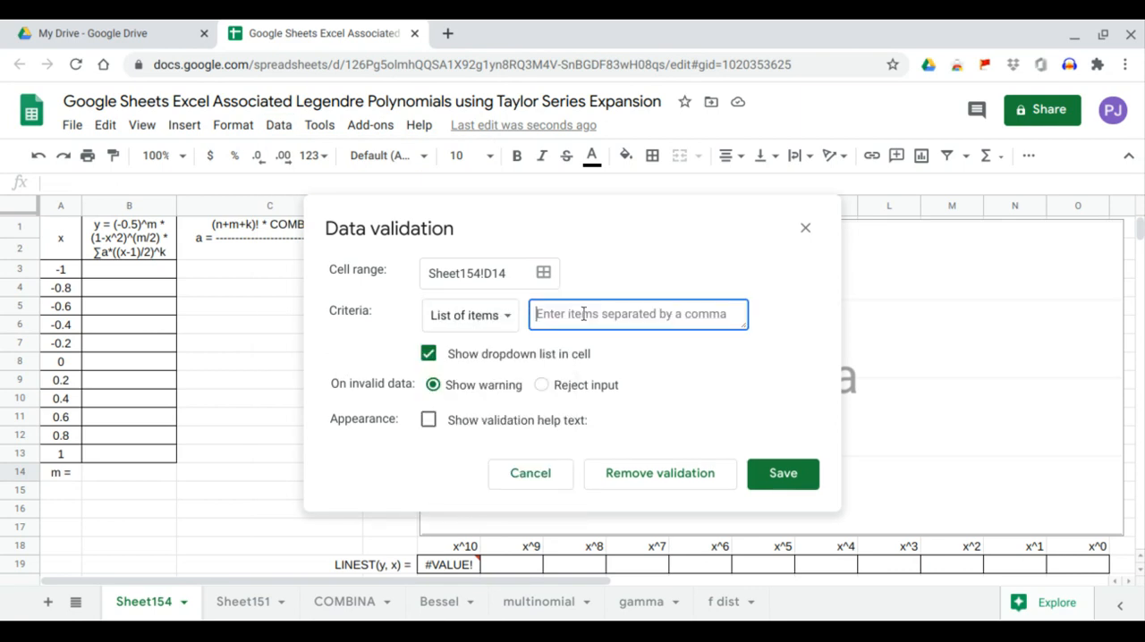
text(0,1,2,3,4,5,6,7,8,9,10)
click(767, 483)
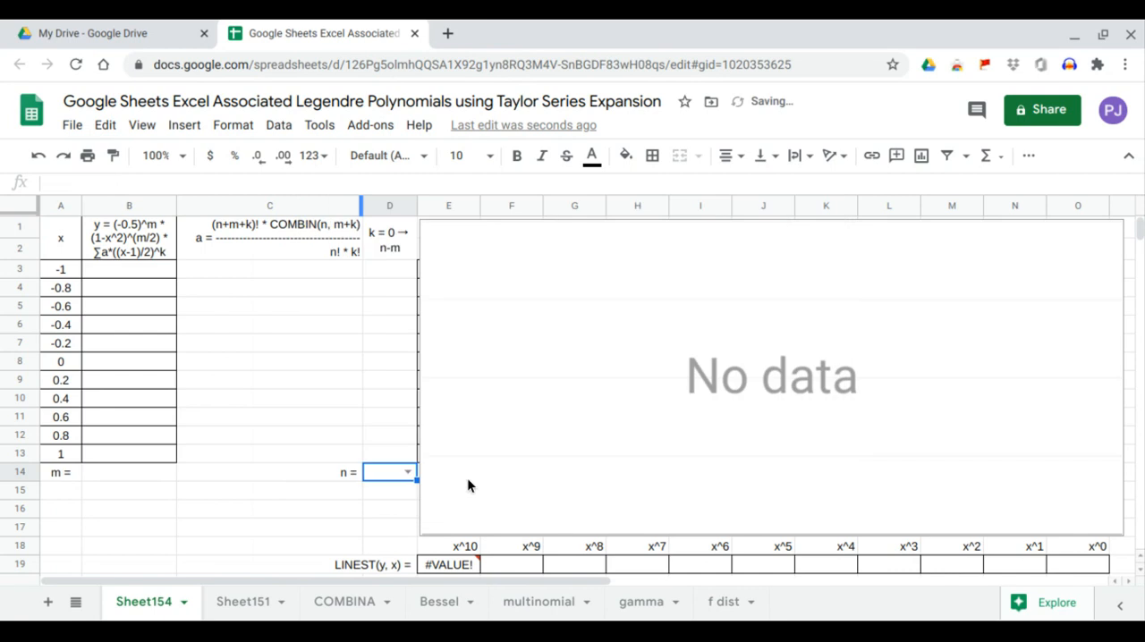
click(406, 474)
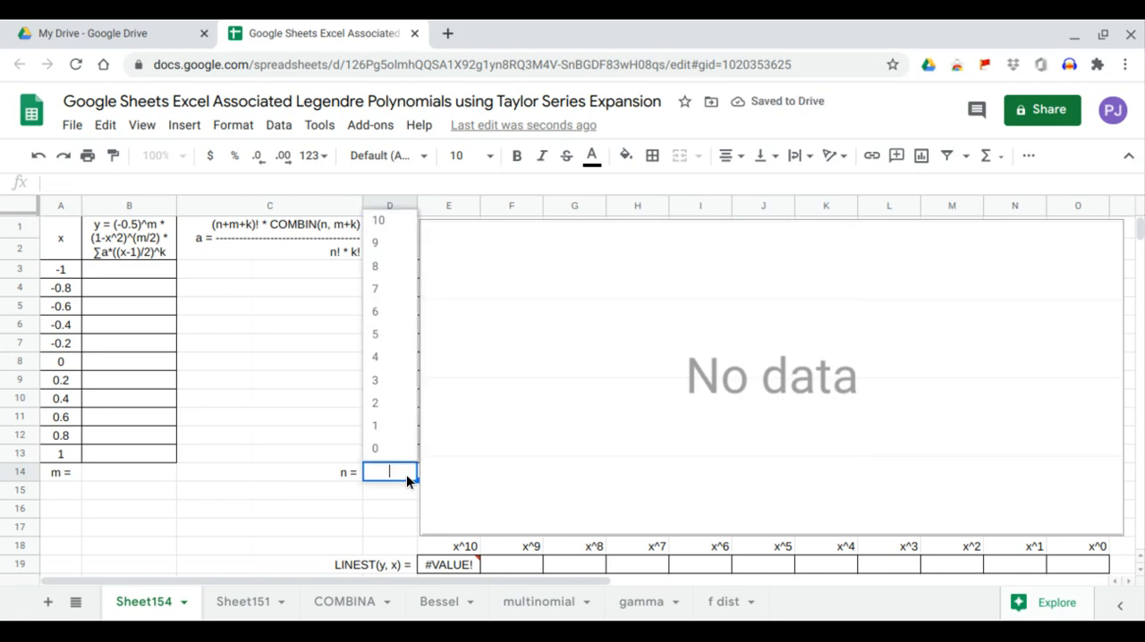
click(191, 479)
Step: Add a data validation dropdown to the m cell B14 with the list of items 0,2,4,6, and check its options
click(139, 474)
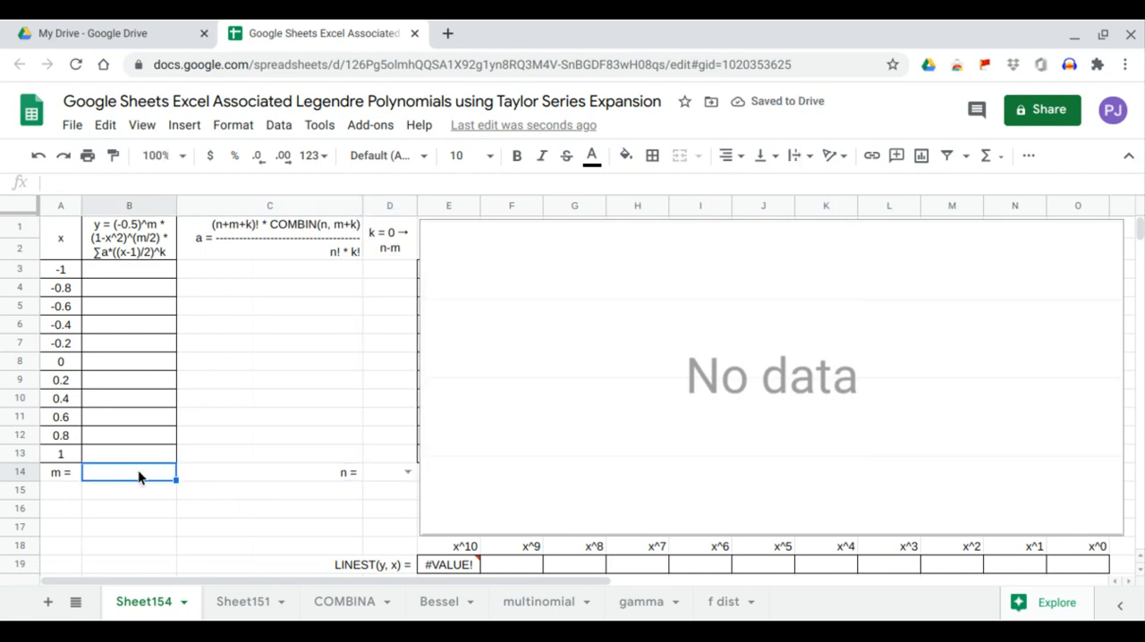
text(=)
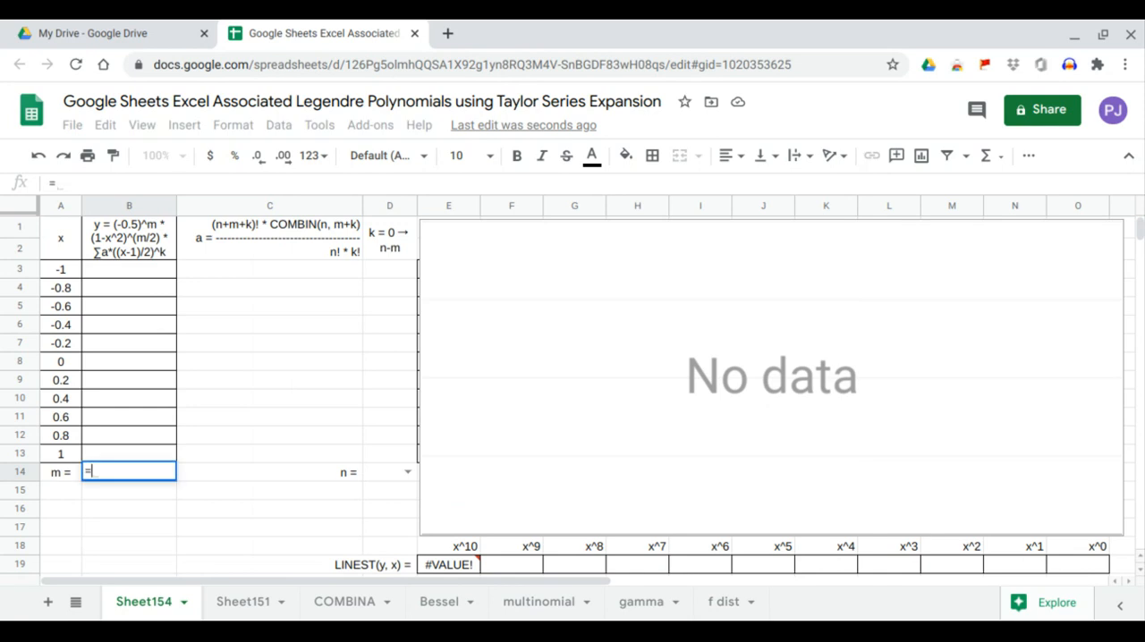
key(Escape)
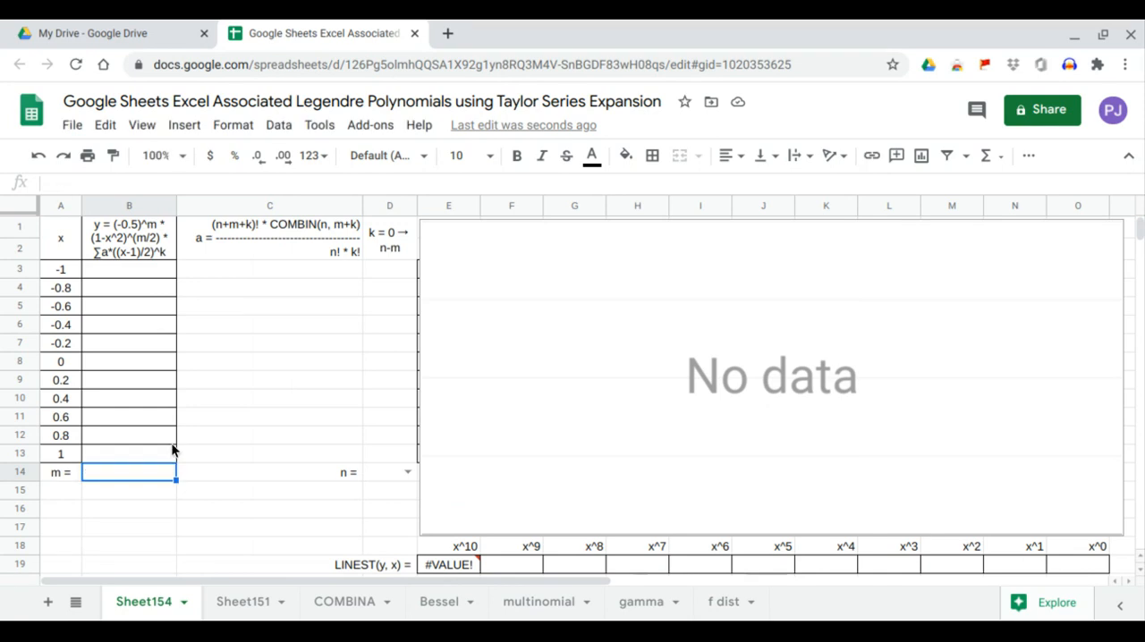
click(279, 126)
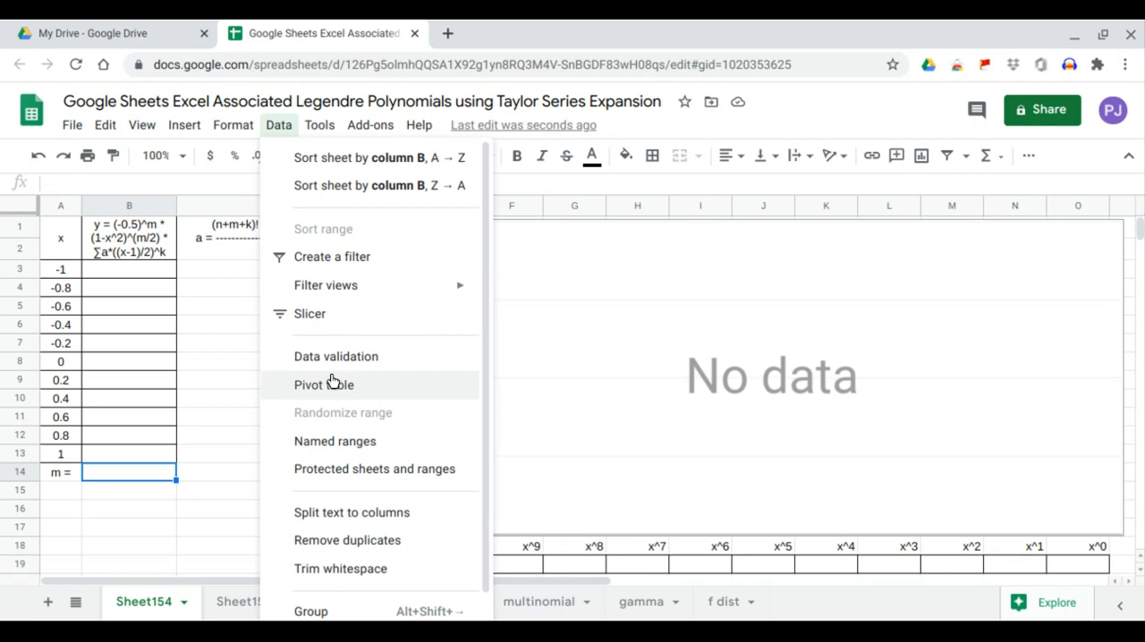
click(336, 370)
click(515, 322)
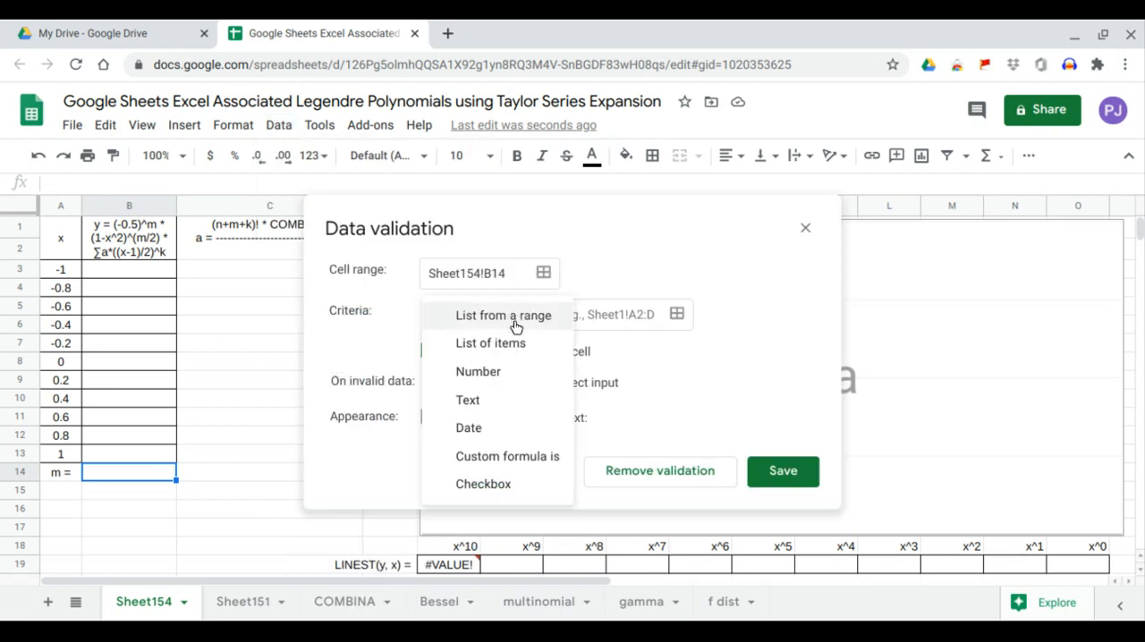
click(507, 361)
click(582, 323)
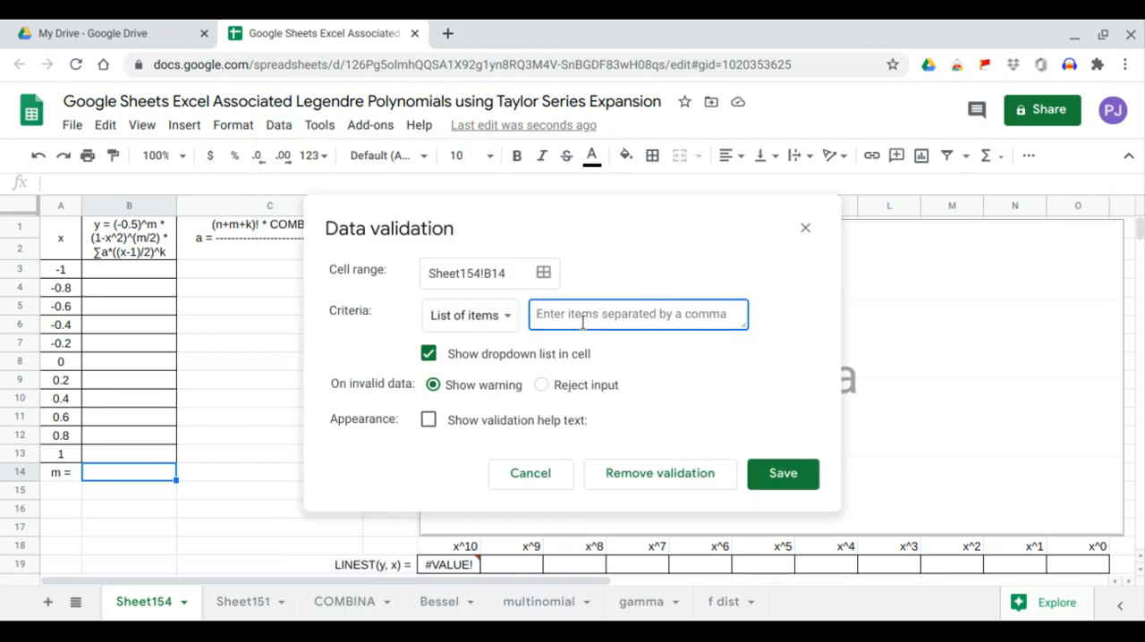
text(0,2,4,6)
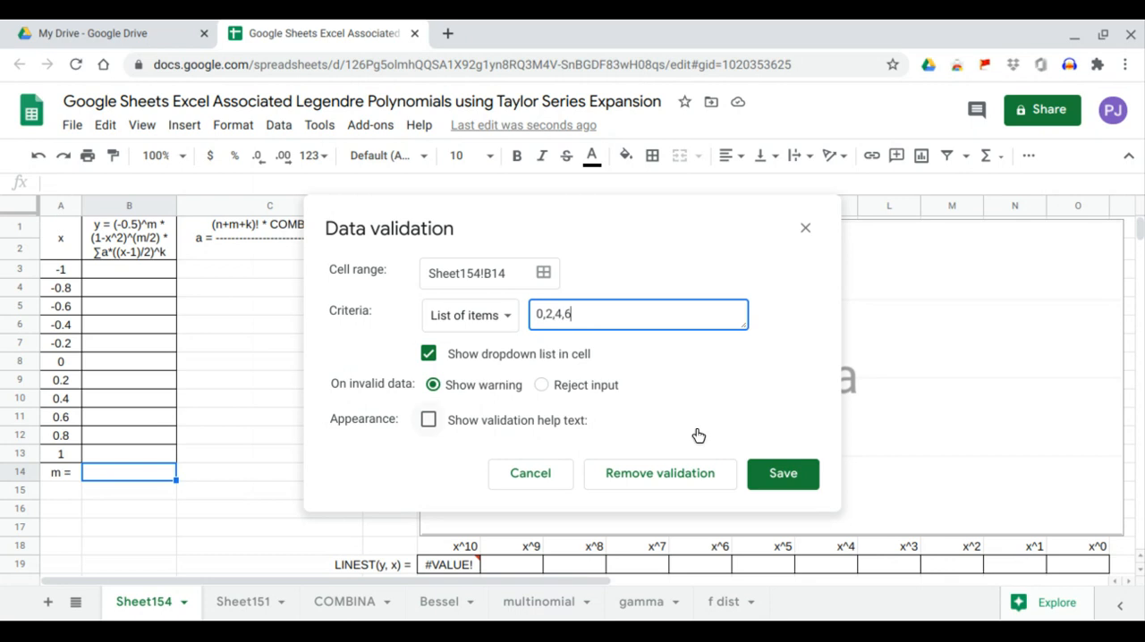
click(767, 480)
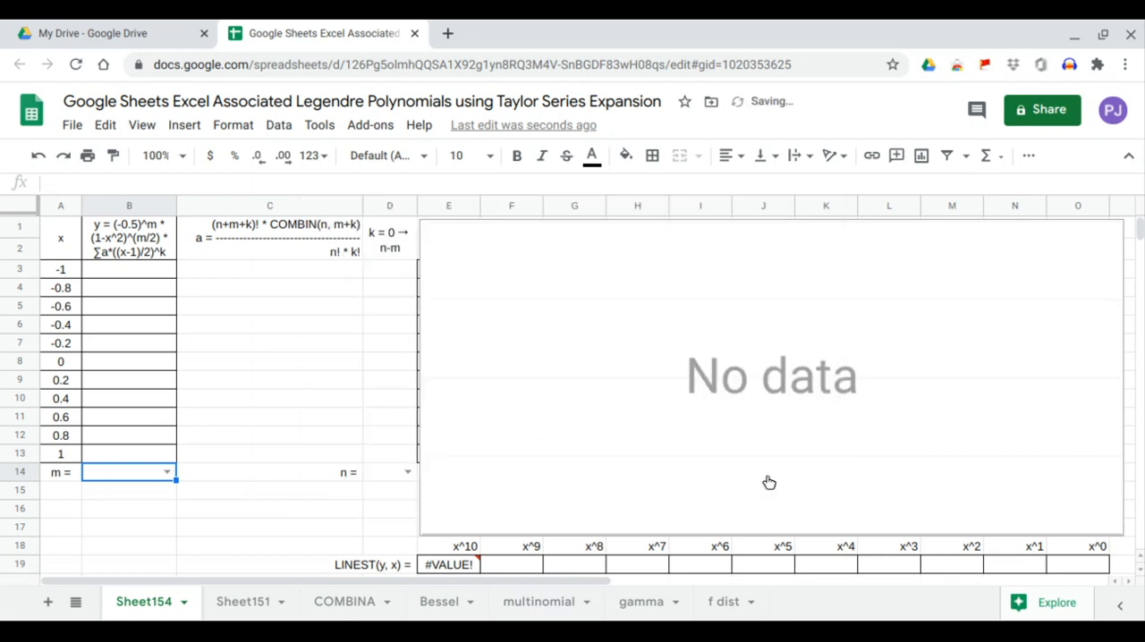
click(168, 478)
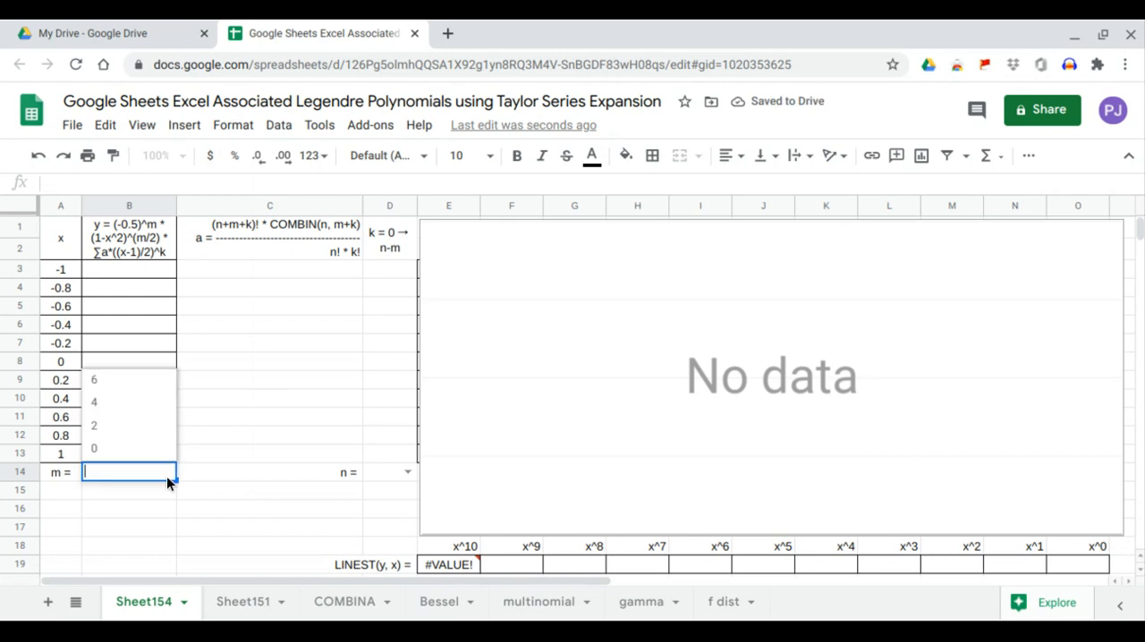
click(198, 509)
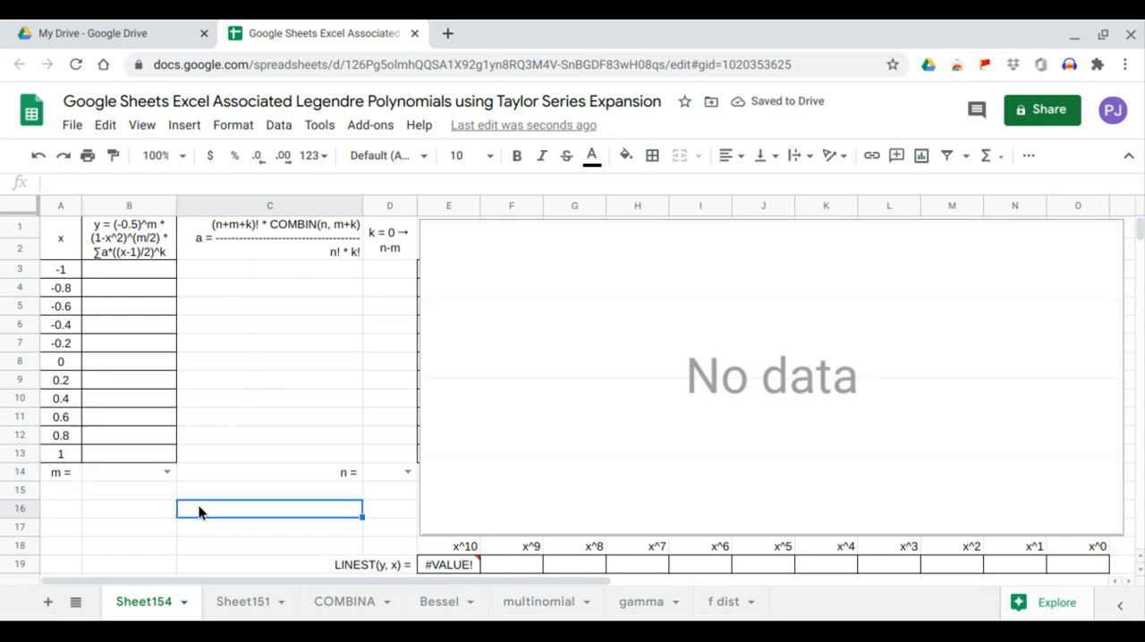
Step: Generate the k values from cell D3 down with the formula =SEQUENCE(D14-B14+1,1,0)
click(399, 267)
text(=SEQUENCE()
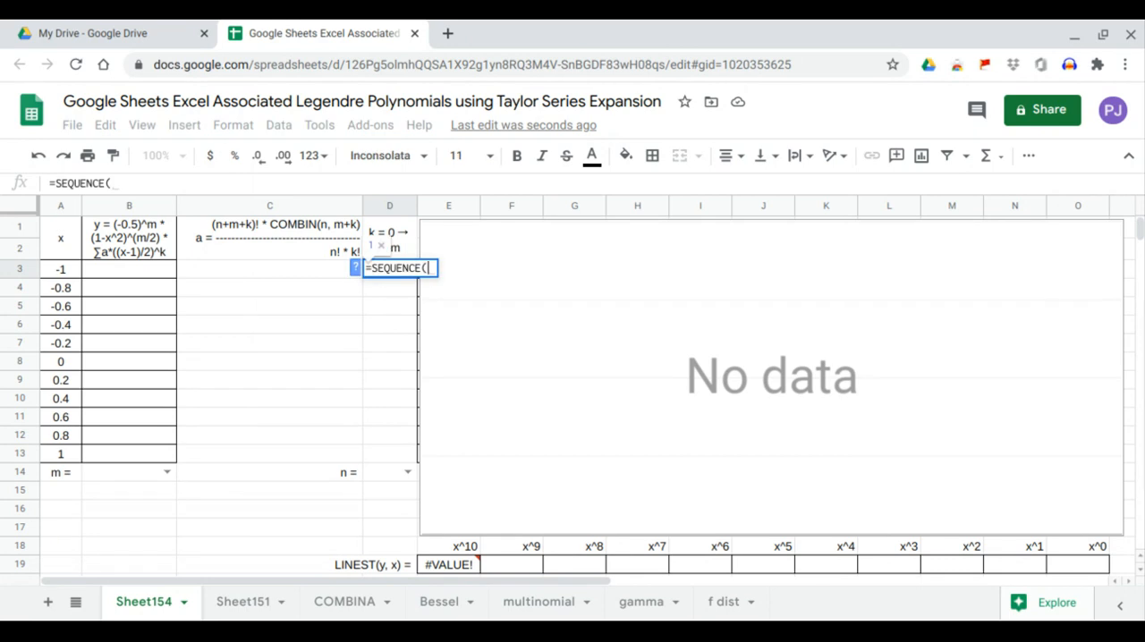
click(368, 472)
text(-)
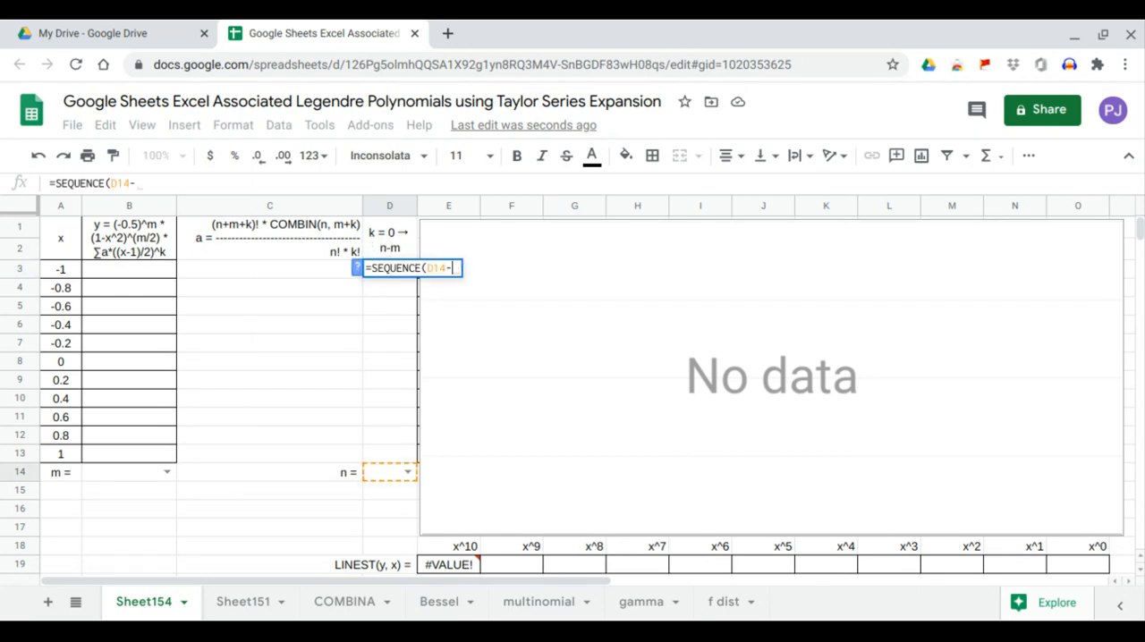
click(147, 472)
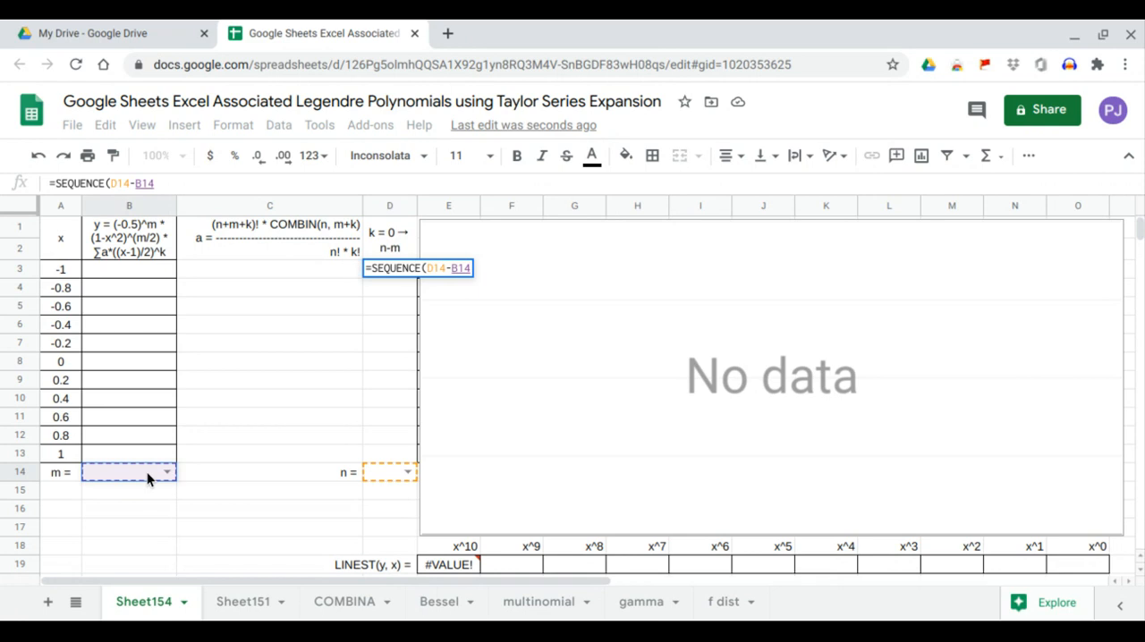
text(+1,)
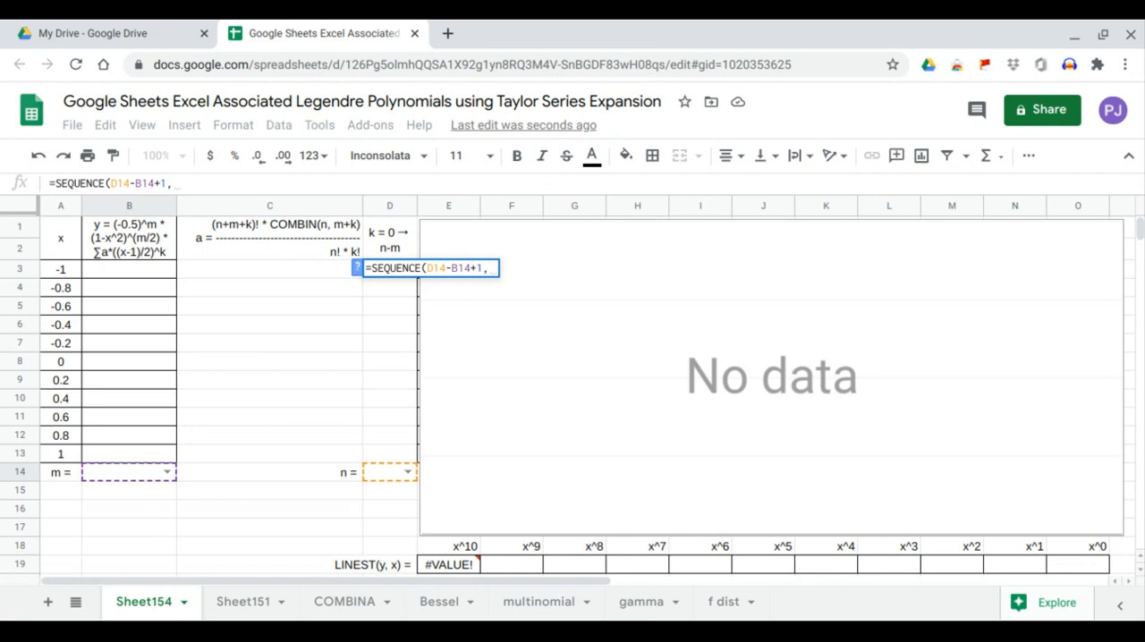
text(1,)
text(0))
key(Return)
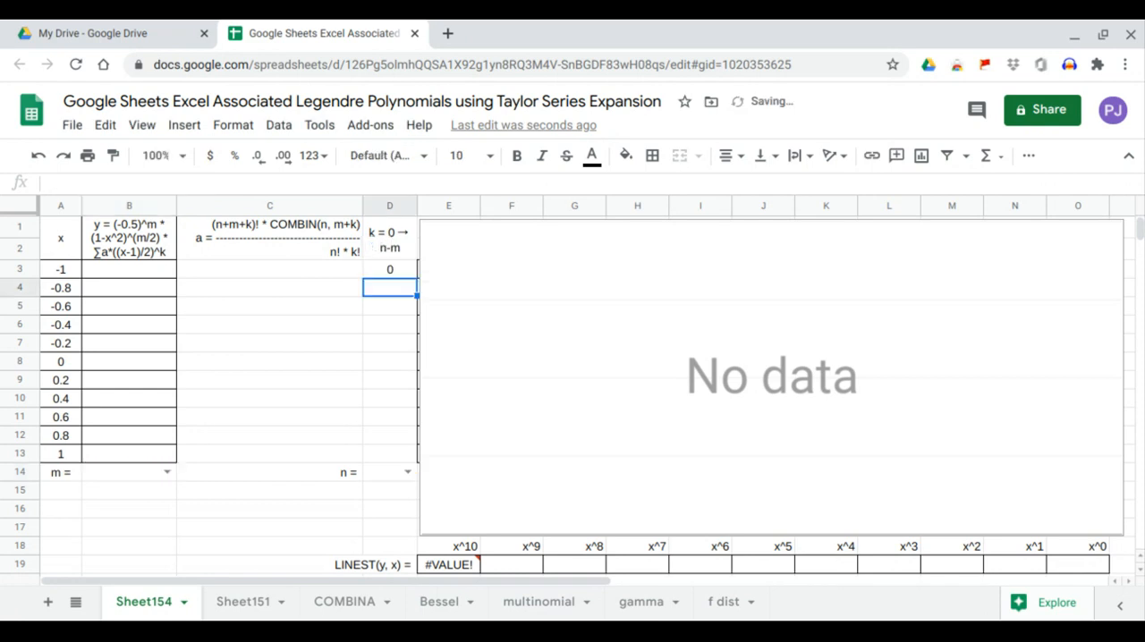
Step: Choose 2 for m in B14 and 5 for n in D14 from their dropdown lists
click(167, 472)
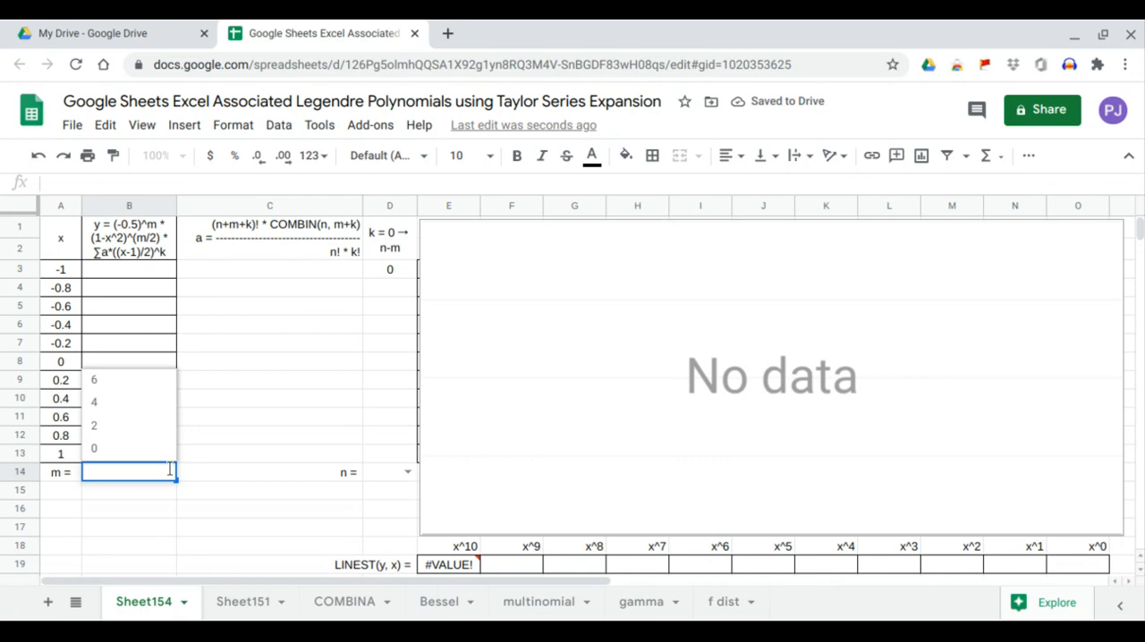
click(143, 427)
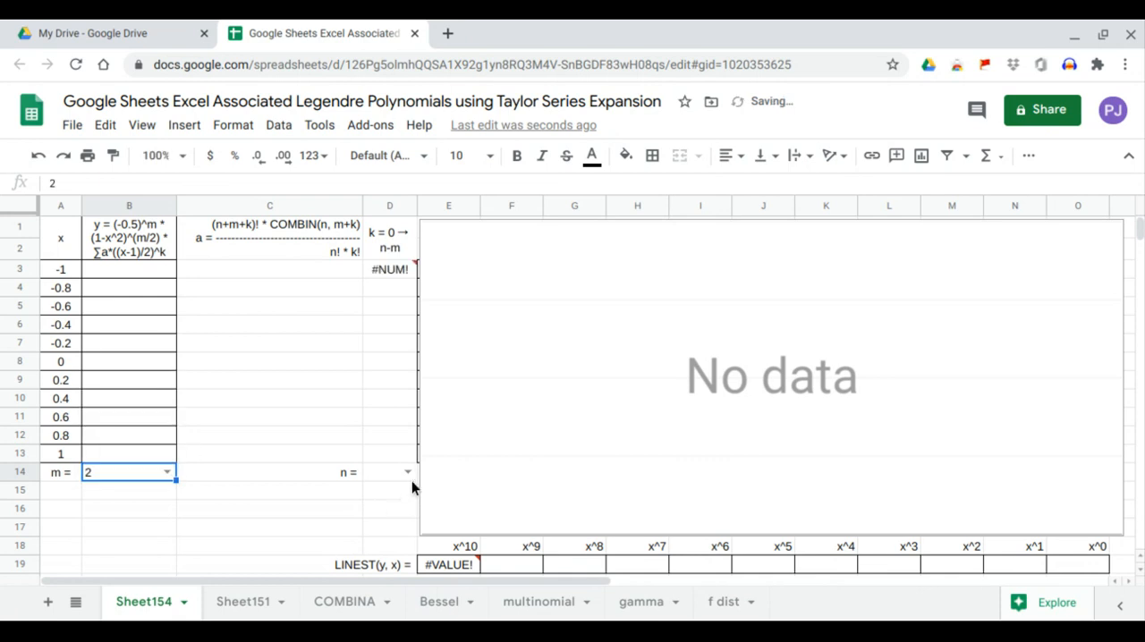
click(408, 473)
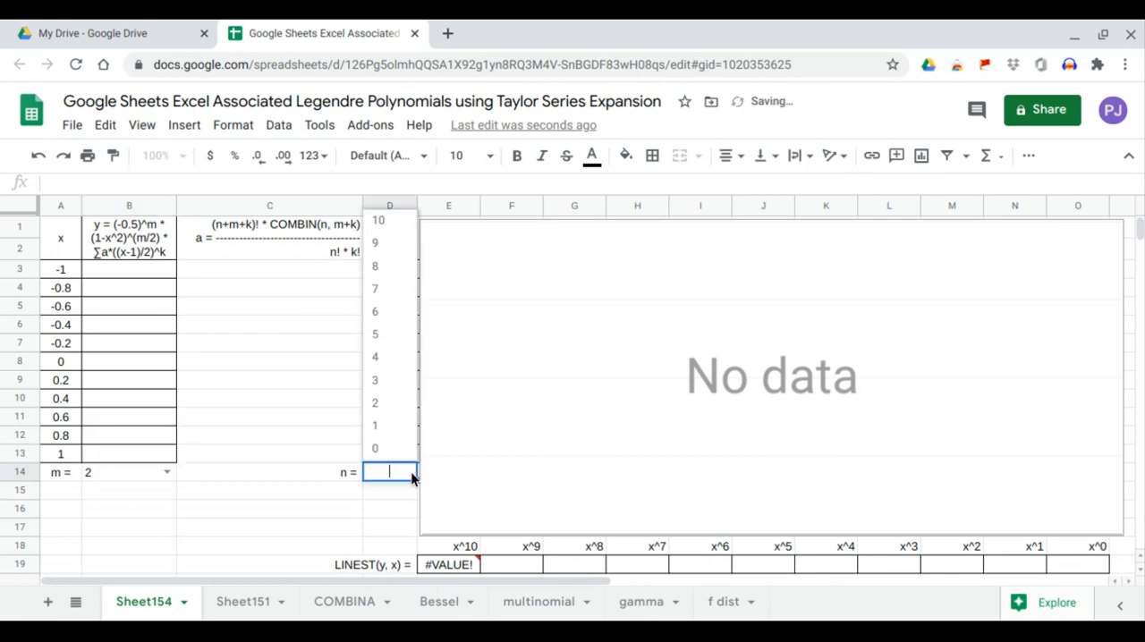
click(400, 343)
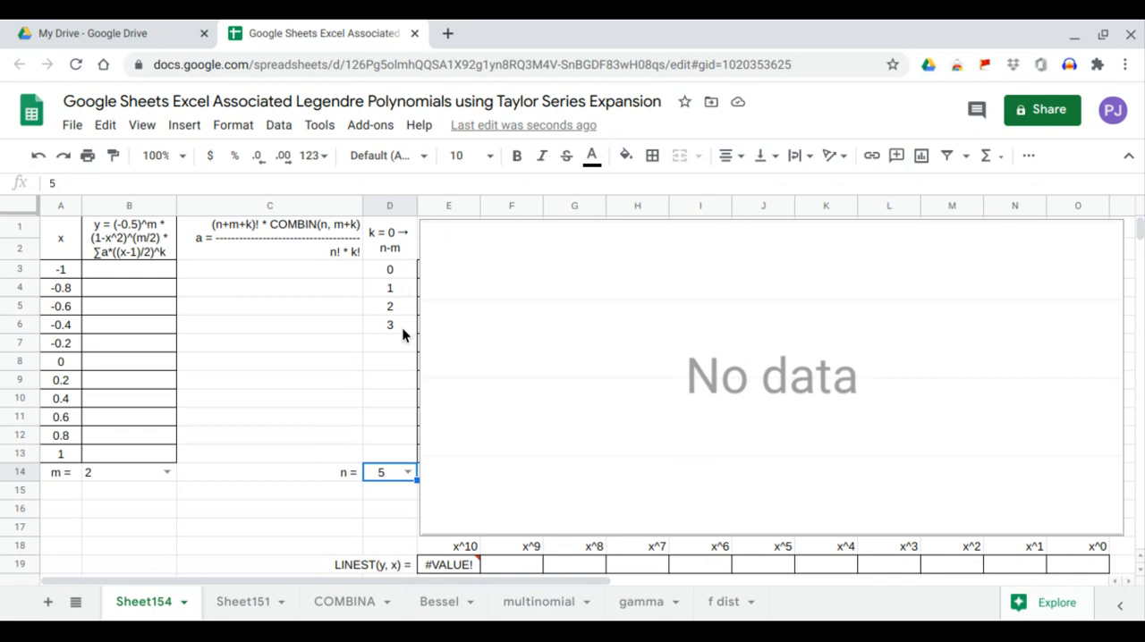
Step: Enter an ARRAYFORMULA in B3 wrapping SERIESSUM, with (A3:A13-1)/2 as x, 0 and 1 as powers, and C3:C13 as coefficients
click(147, 277)
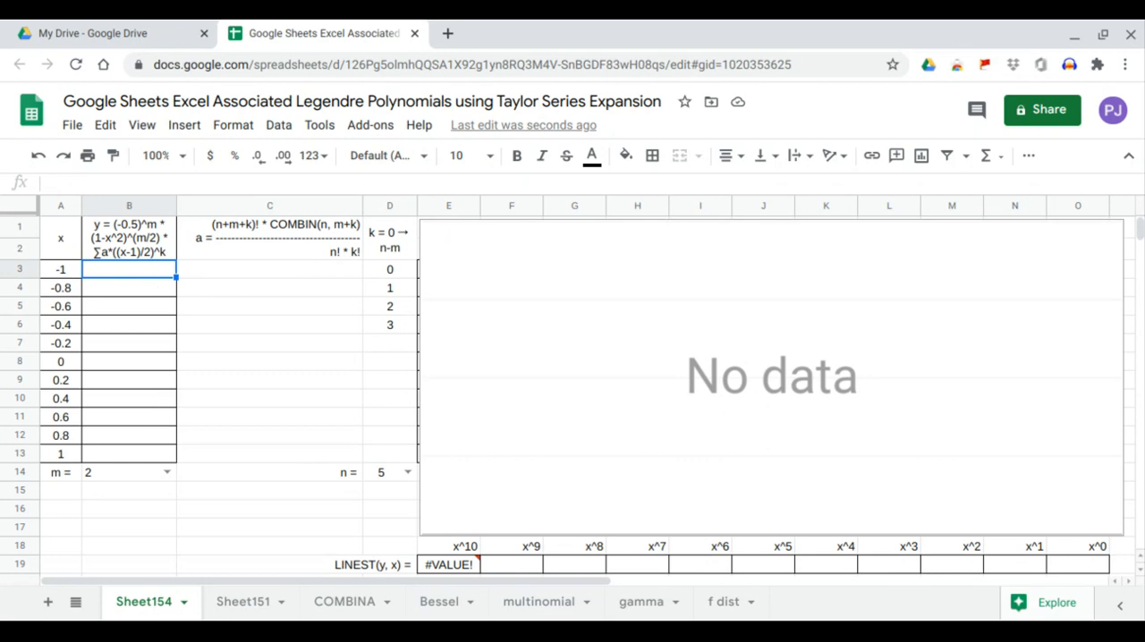
text(=ARRAYFORMULA()
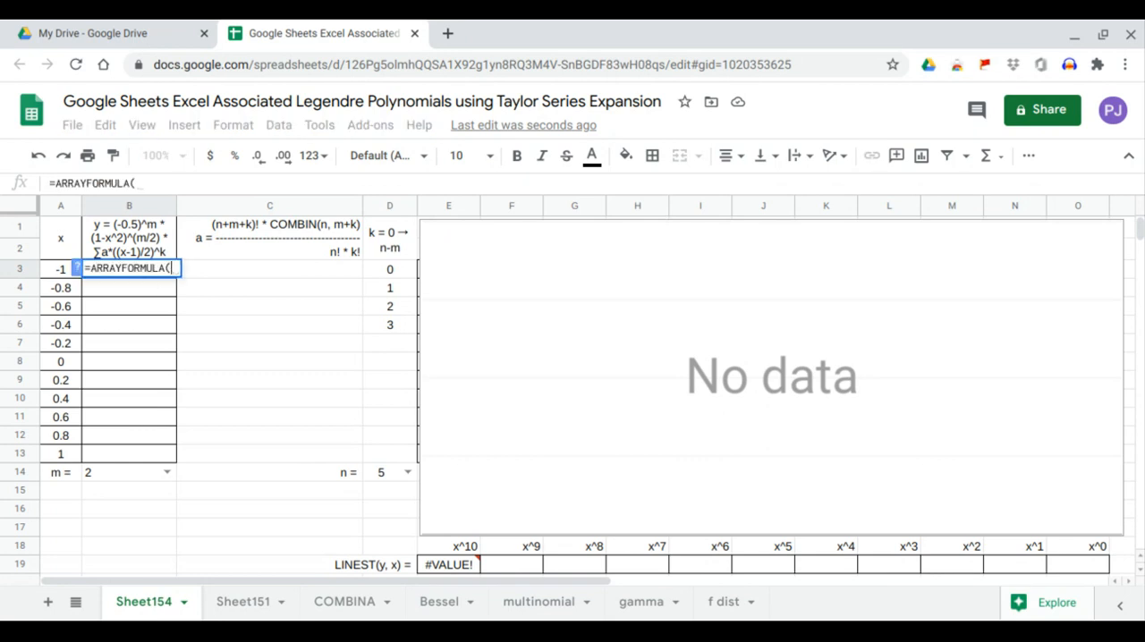
text(ser)
key(Tab)
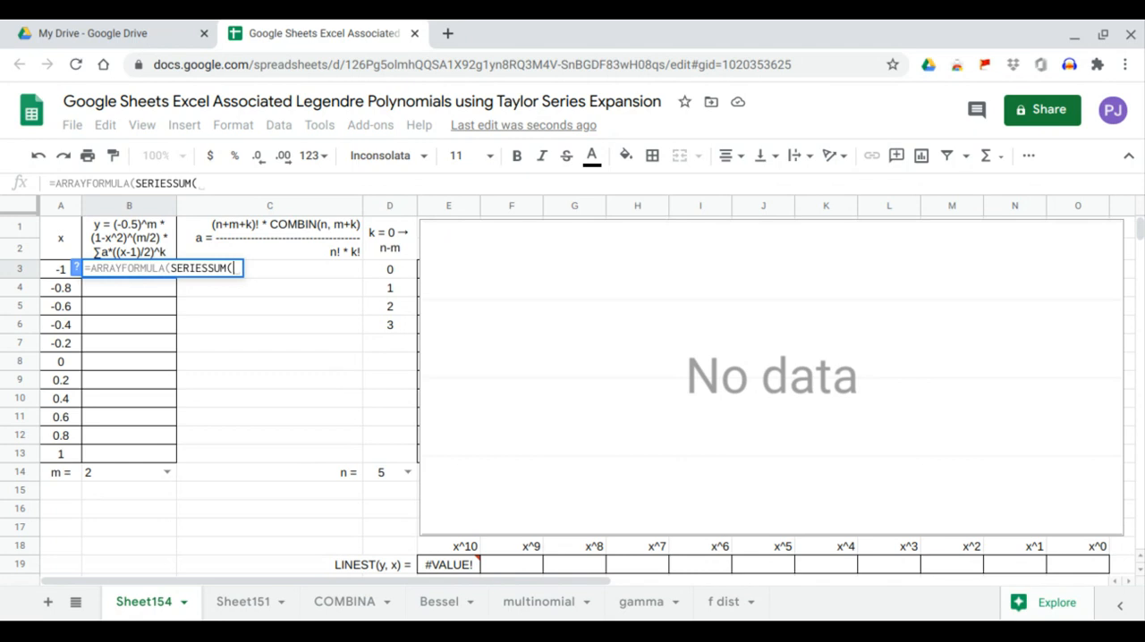
text(()
drag(64, 268, 54, 451)
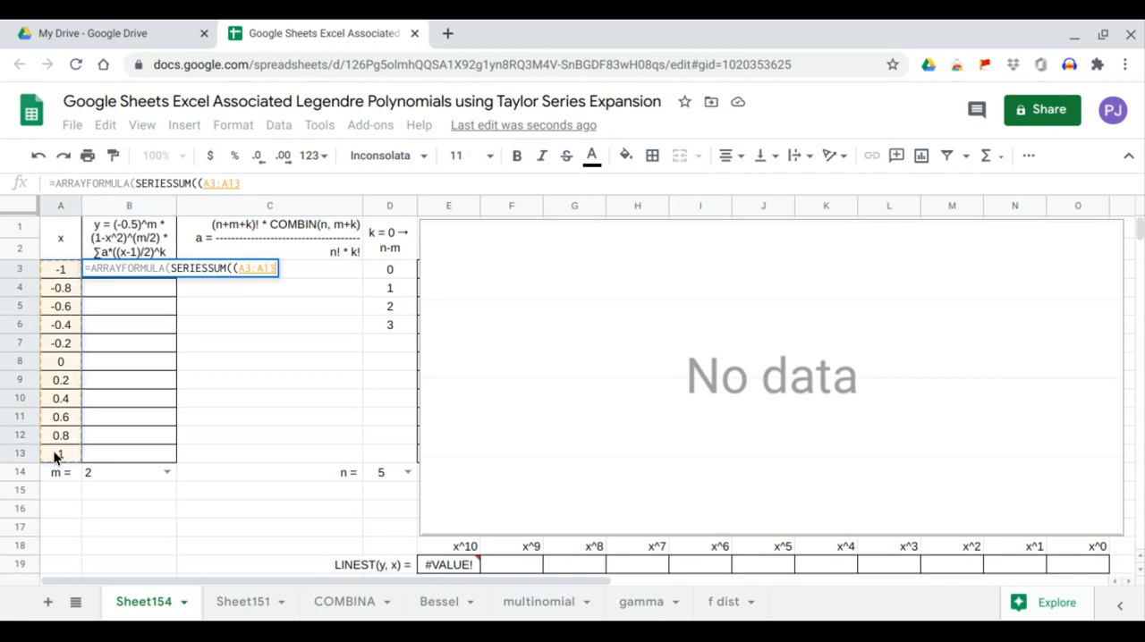
text(-1)
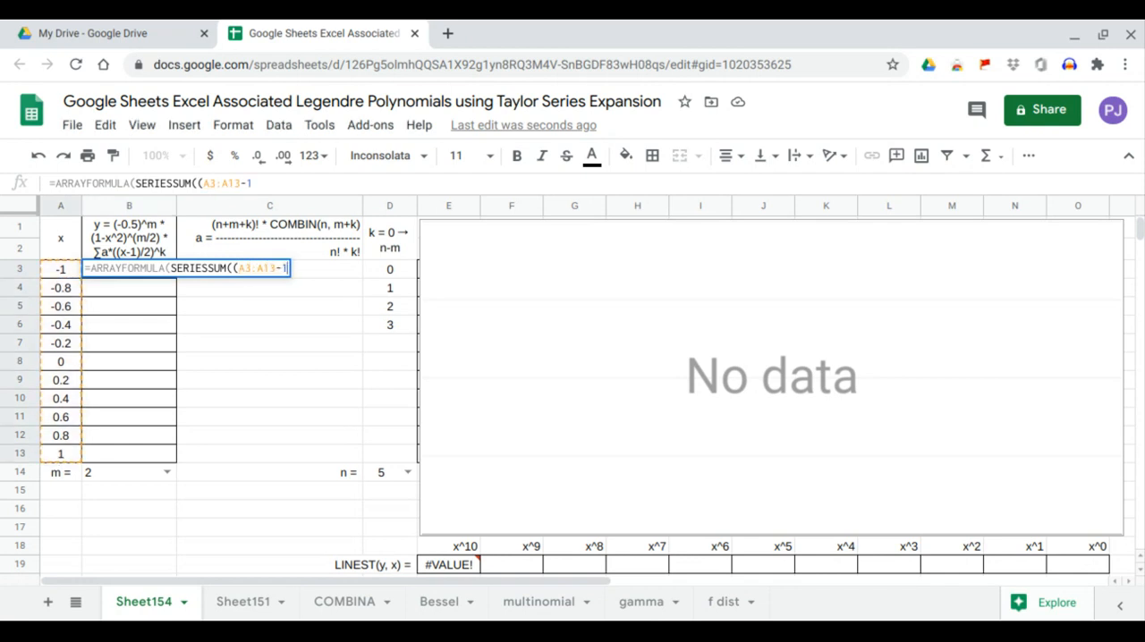
text()/2,)
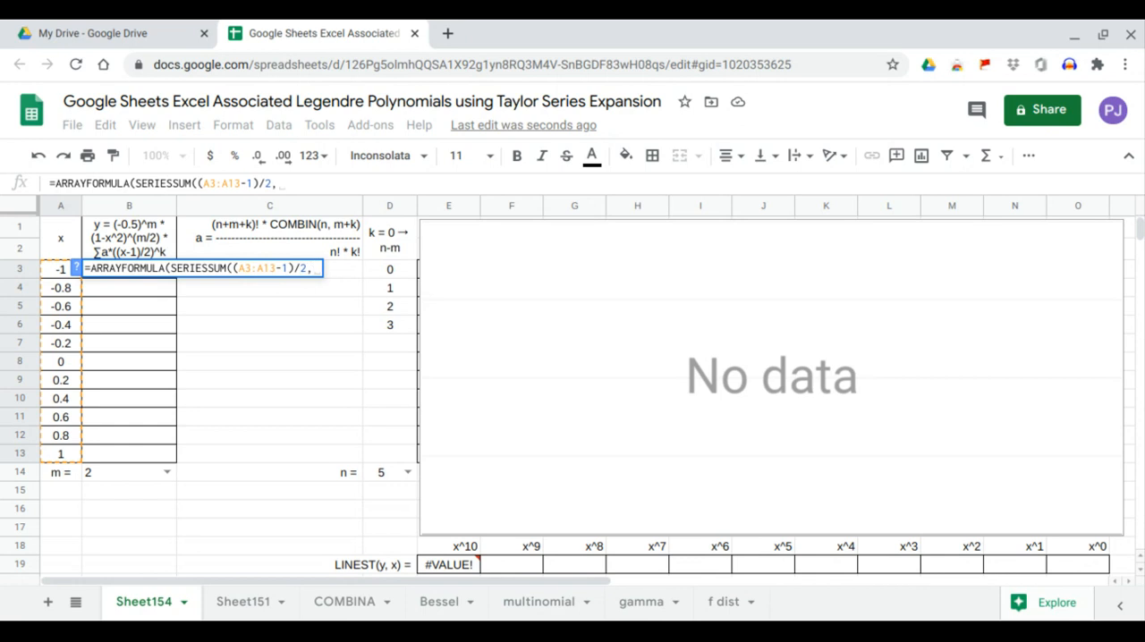
text(0,1,)
drag(254, 459, 267, 275)
key(Return)
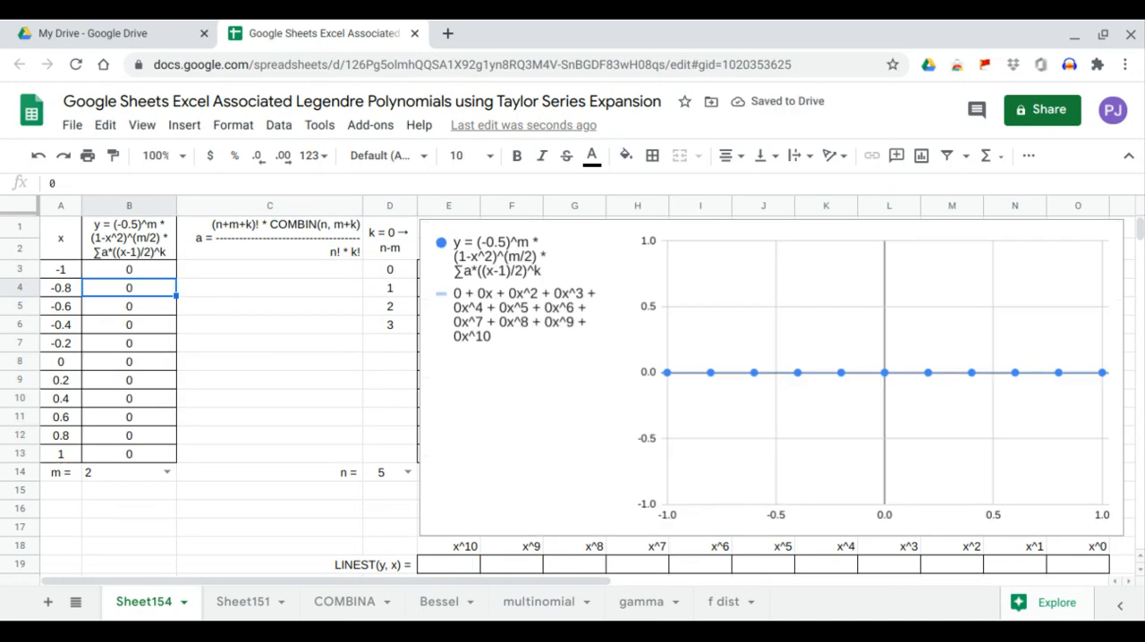
Step: Multiply the SERIESSUM term in the B3 array formula by (1-A3:A13^2)^(B14/2)
click(133, 273)
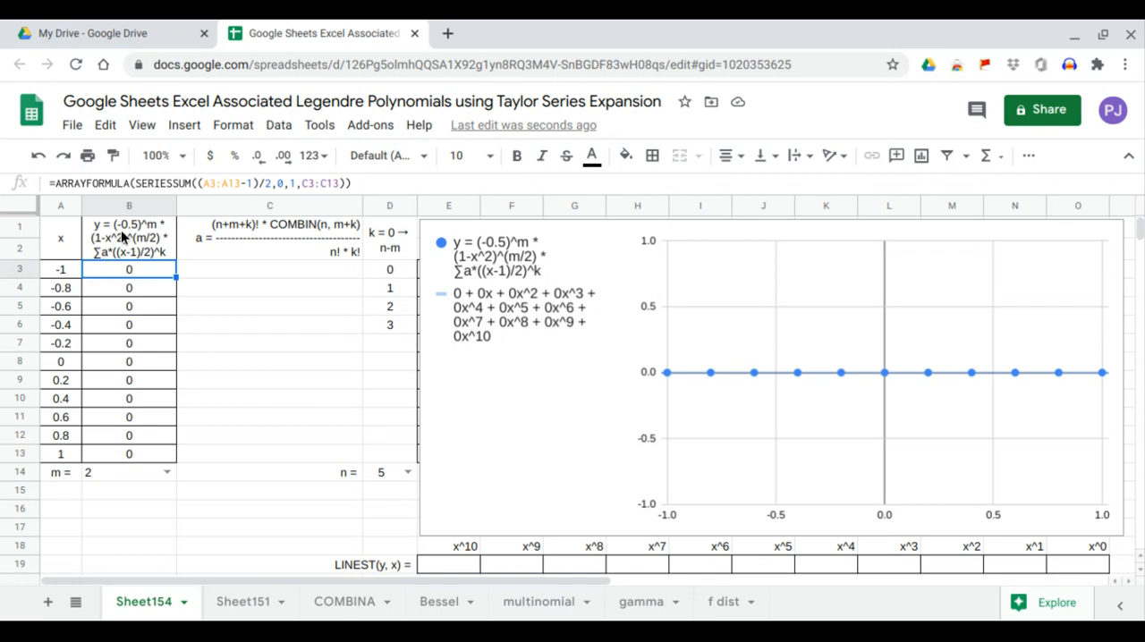
click(135, 183)
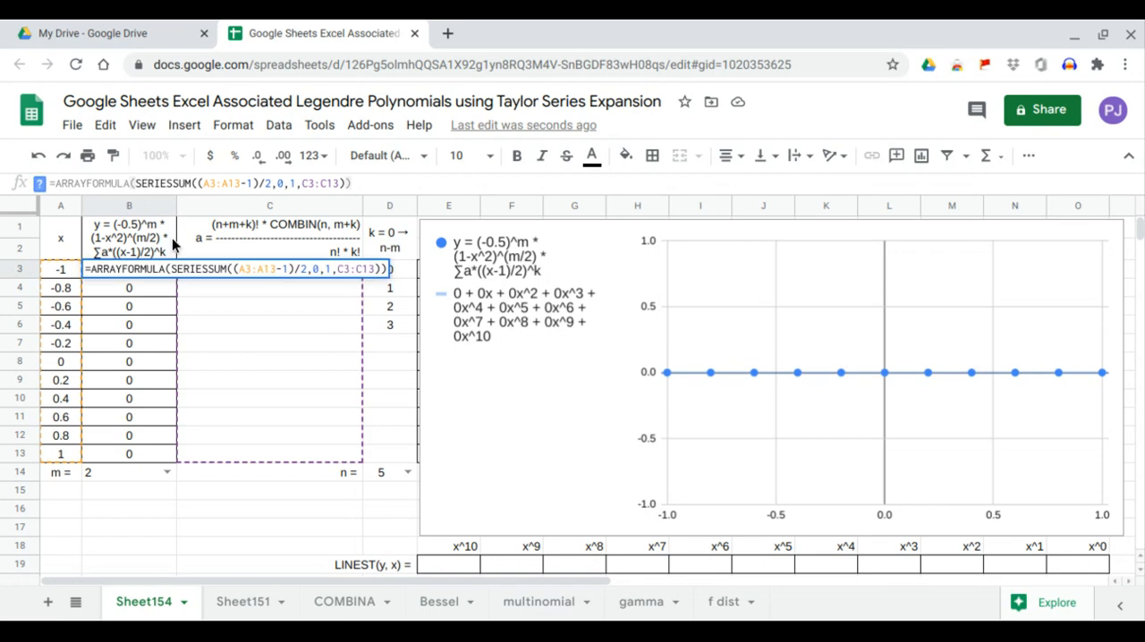
text(*)
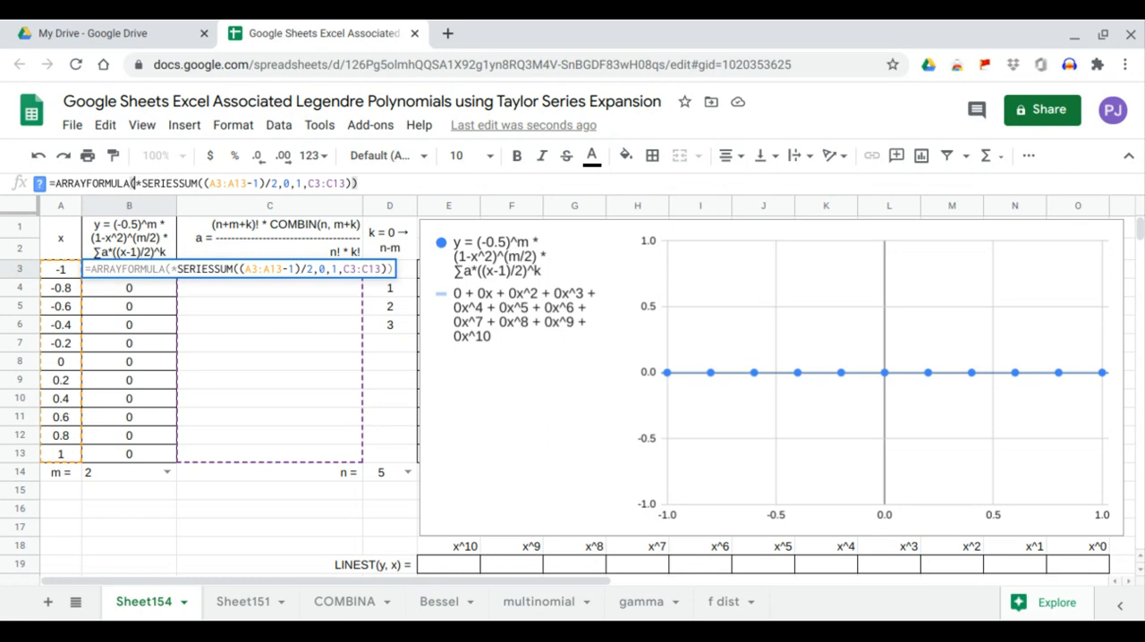
text((1)
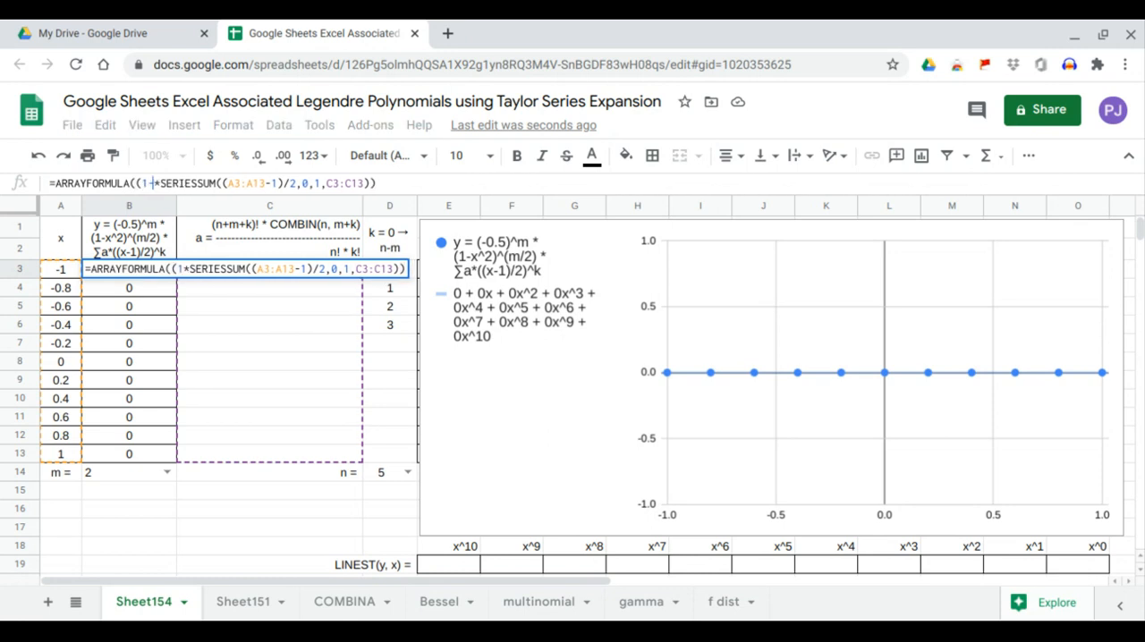
text(-_)
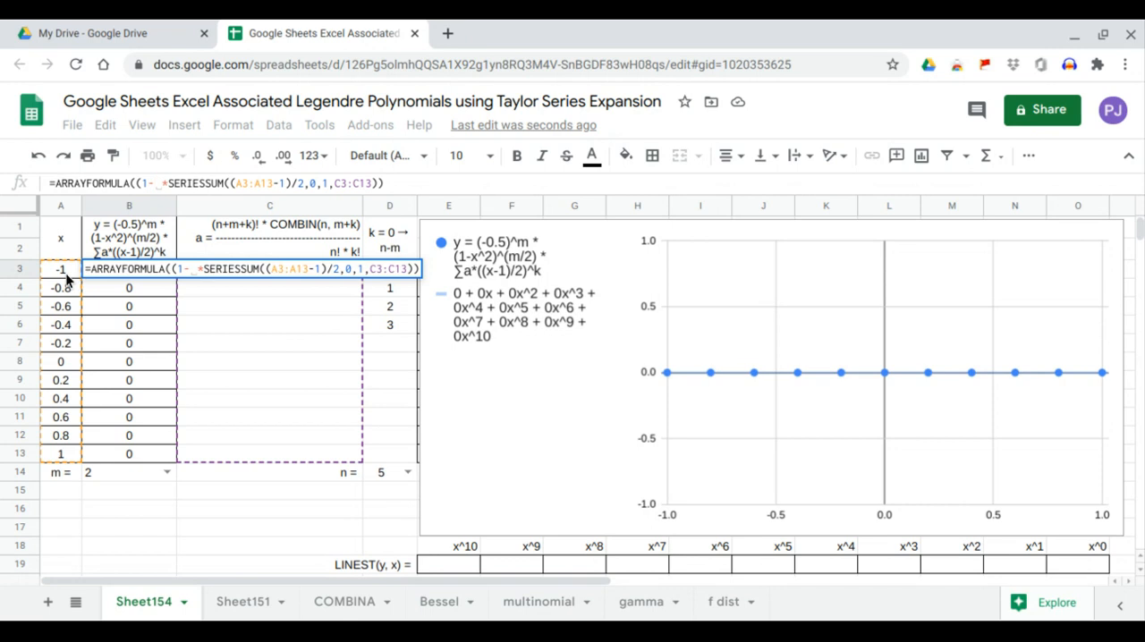
drag(66, 276, 63, 456)
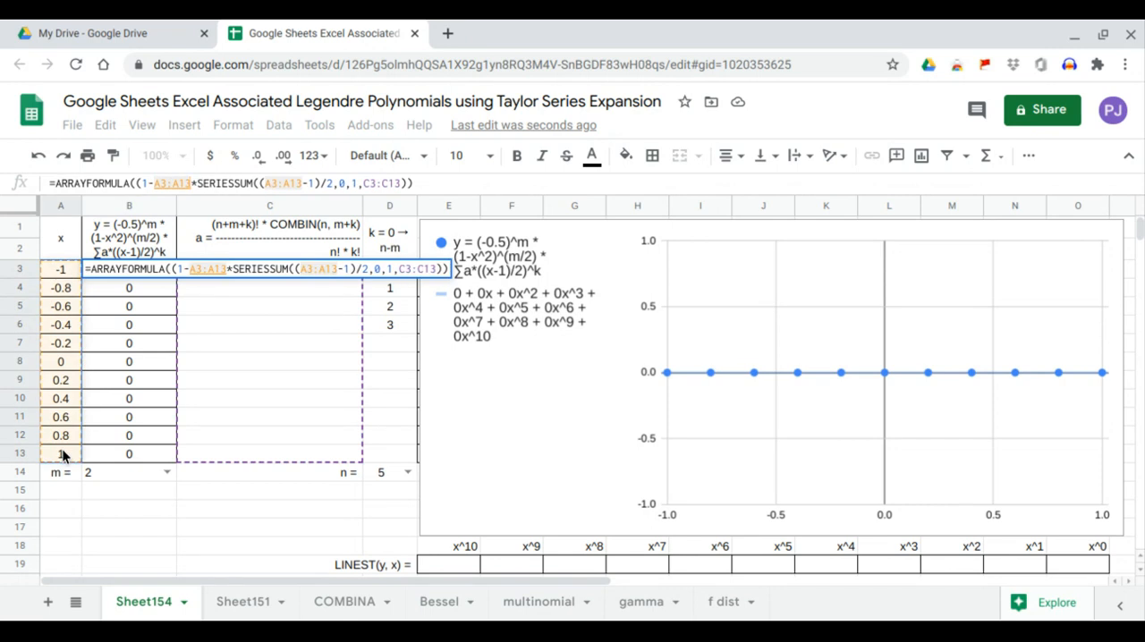
text(^2))
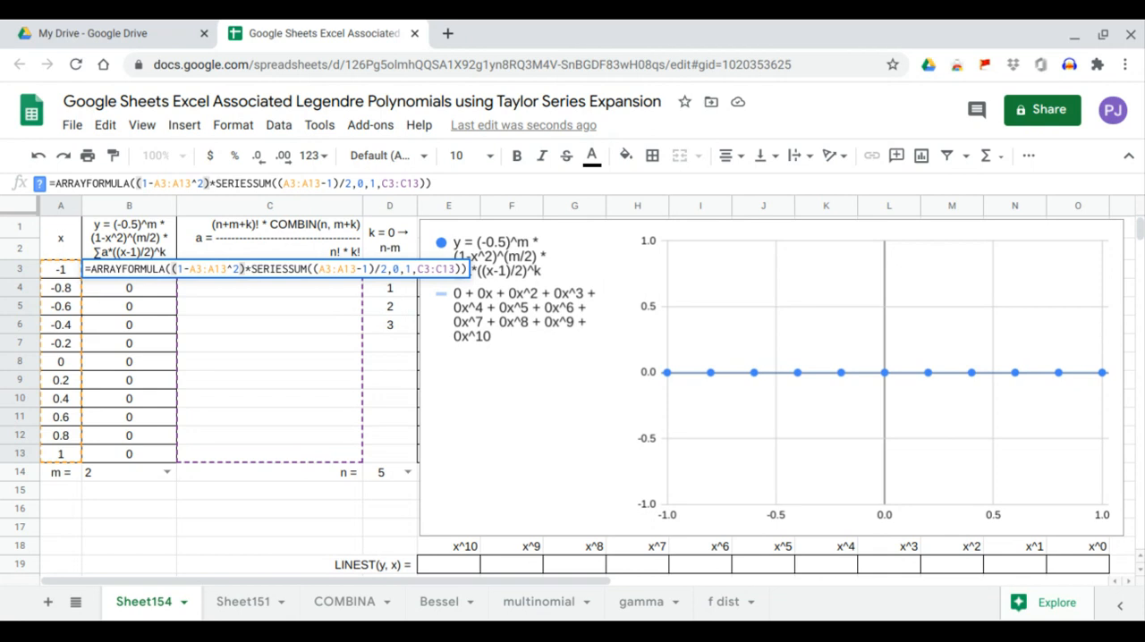
text(^()
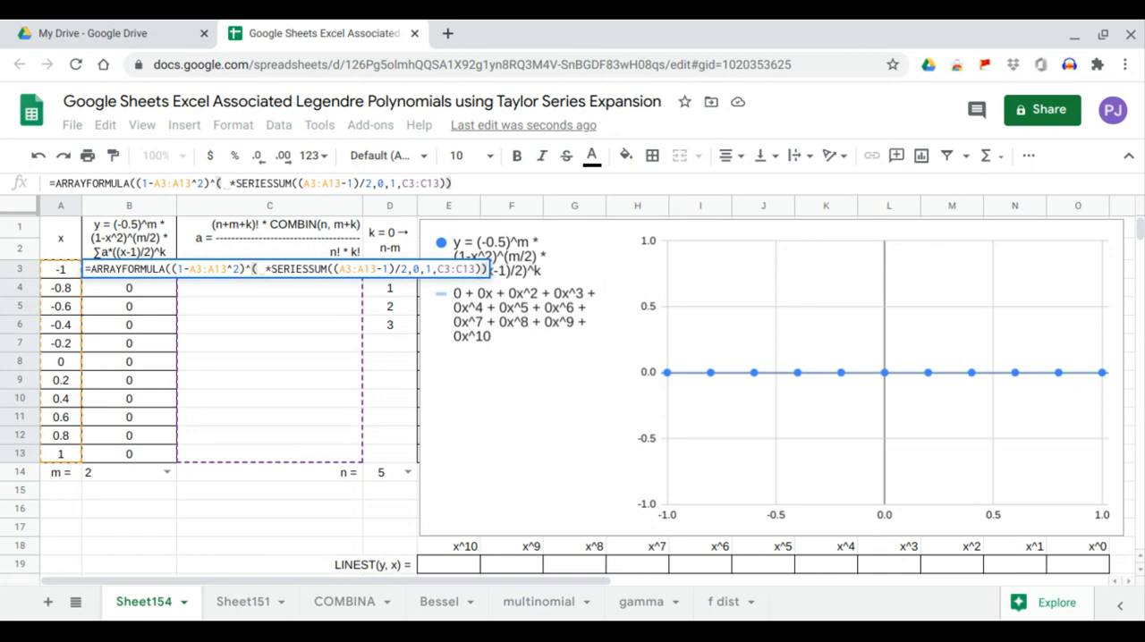
text())
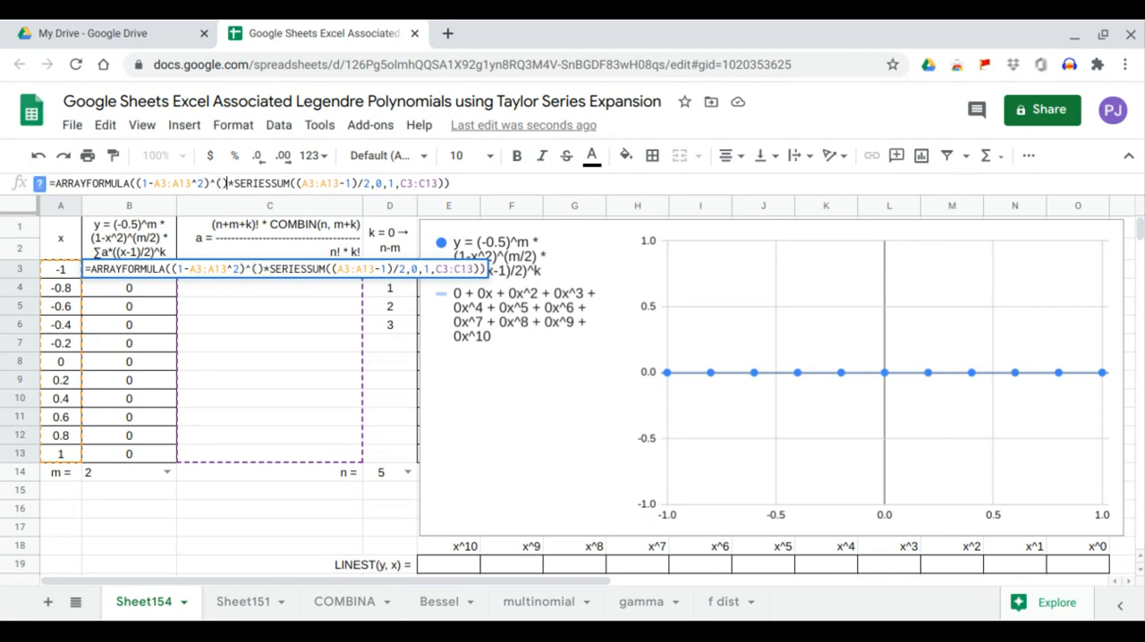
click(221, 183)
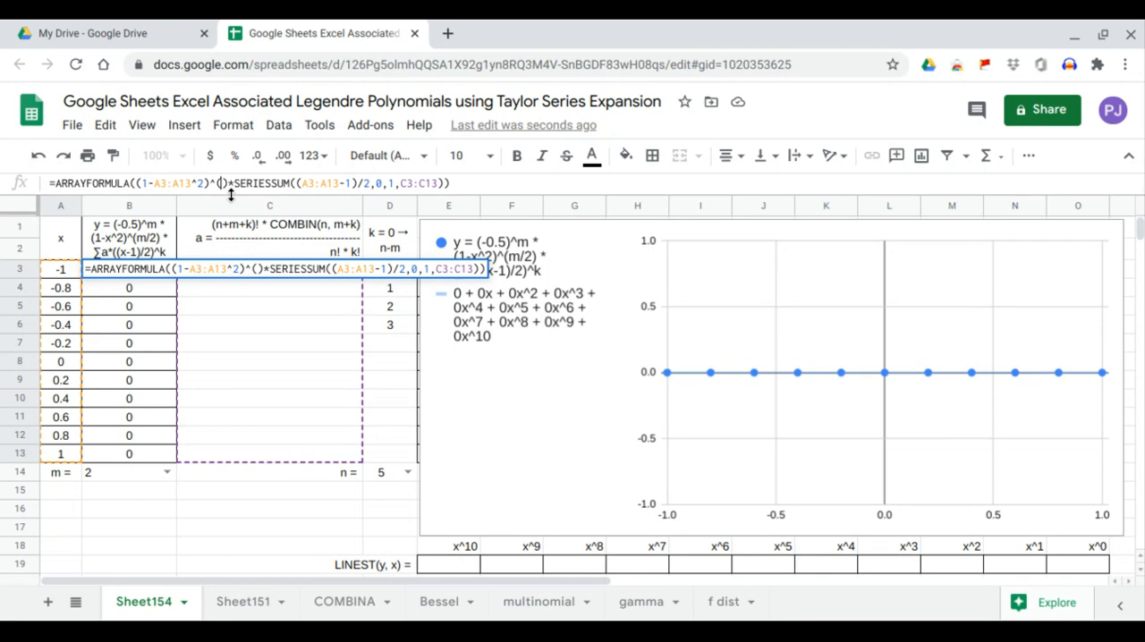
click(134, 474)
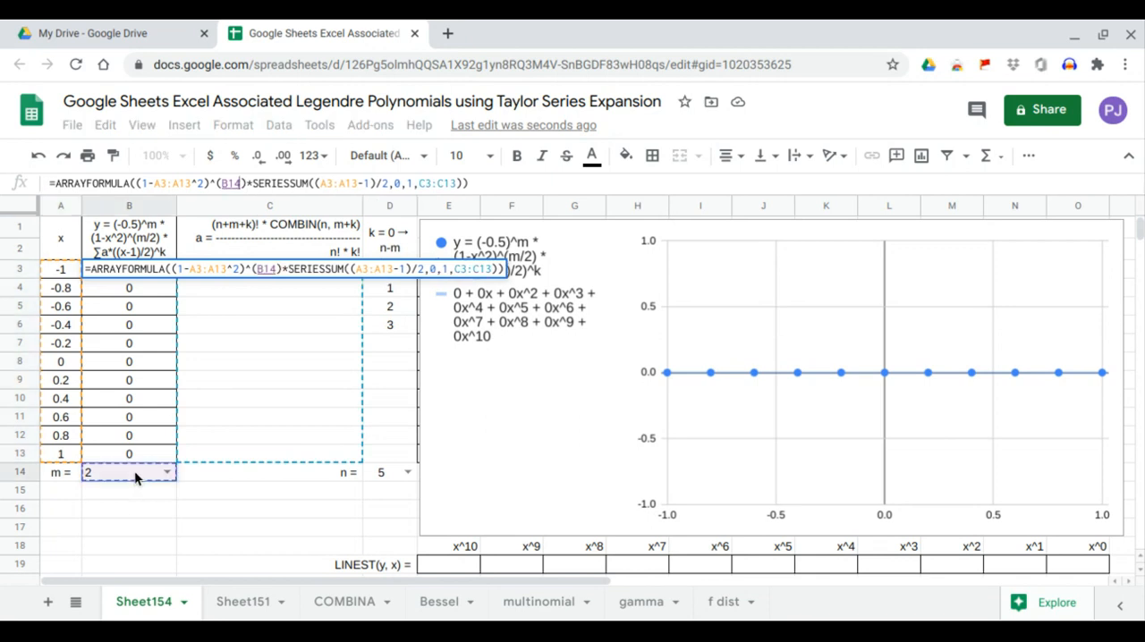
text(/2)
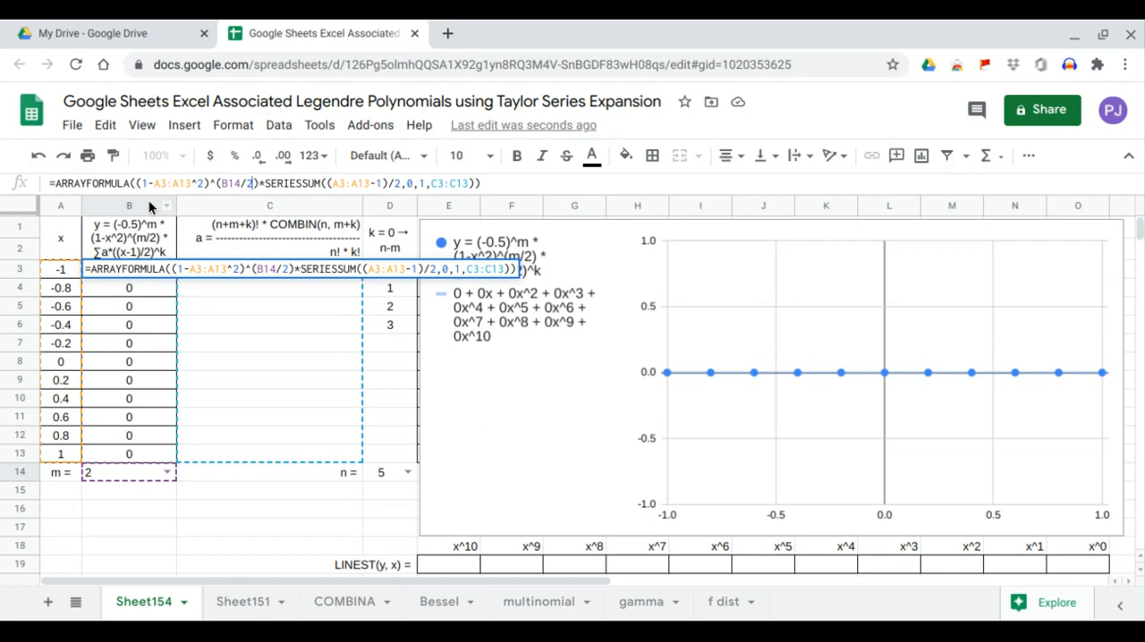
Step: Add the leading factor (-0.5)^B14 inside the B3 array formula, ahead of the (1-A3:A13^2) term
click(139, 183)
key(Left)
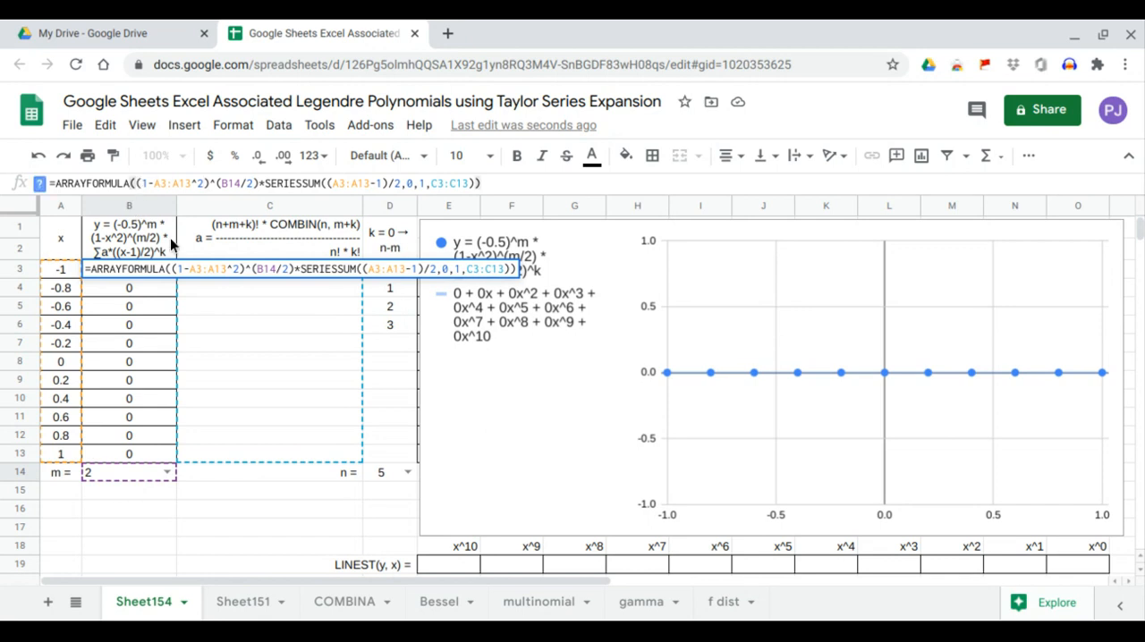
text(*)
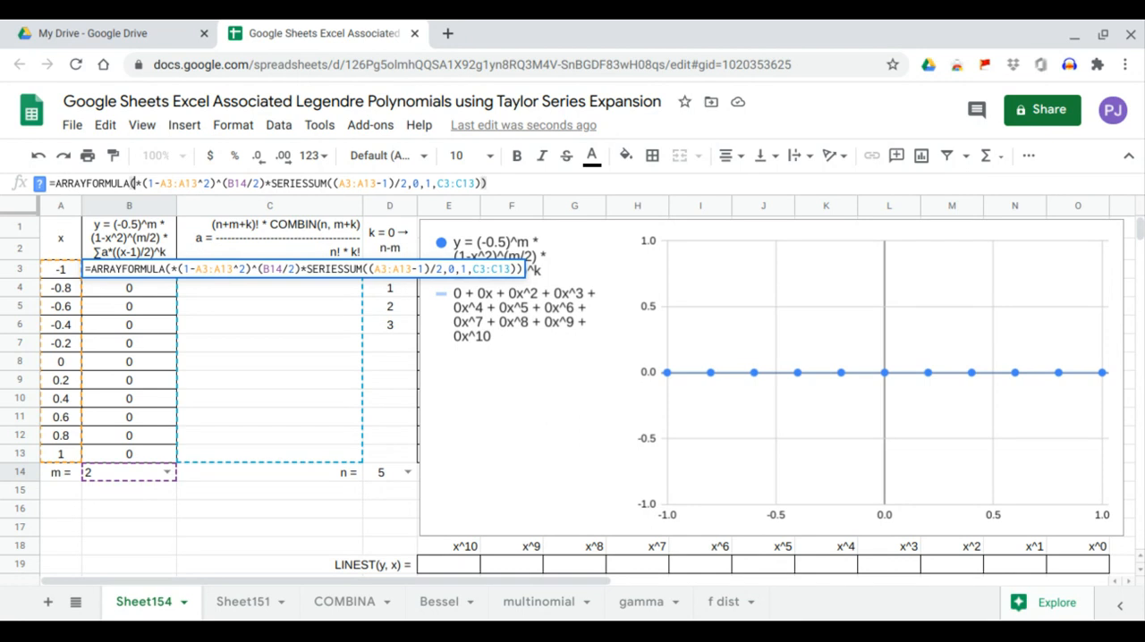
text((-0)
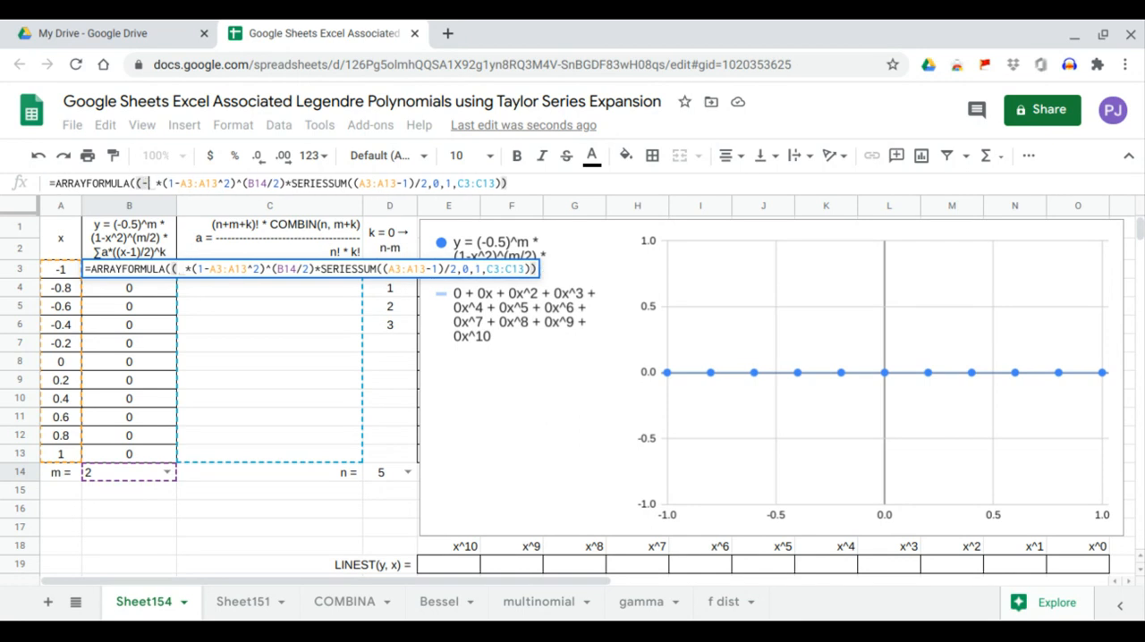
text(.5))
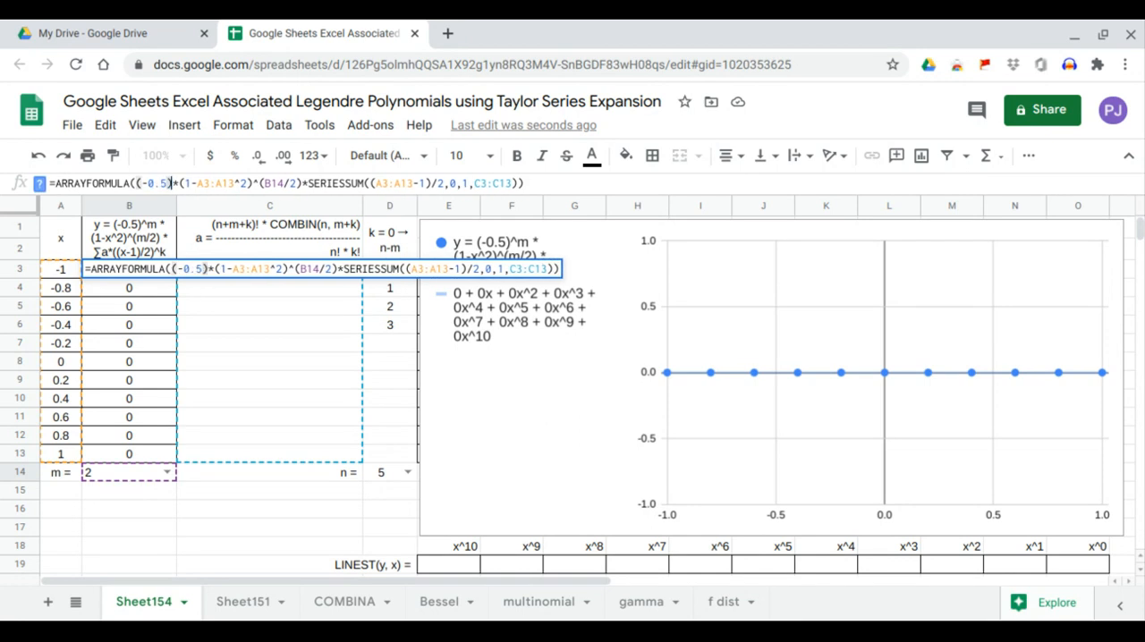
text(^)
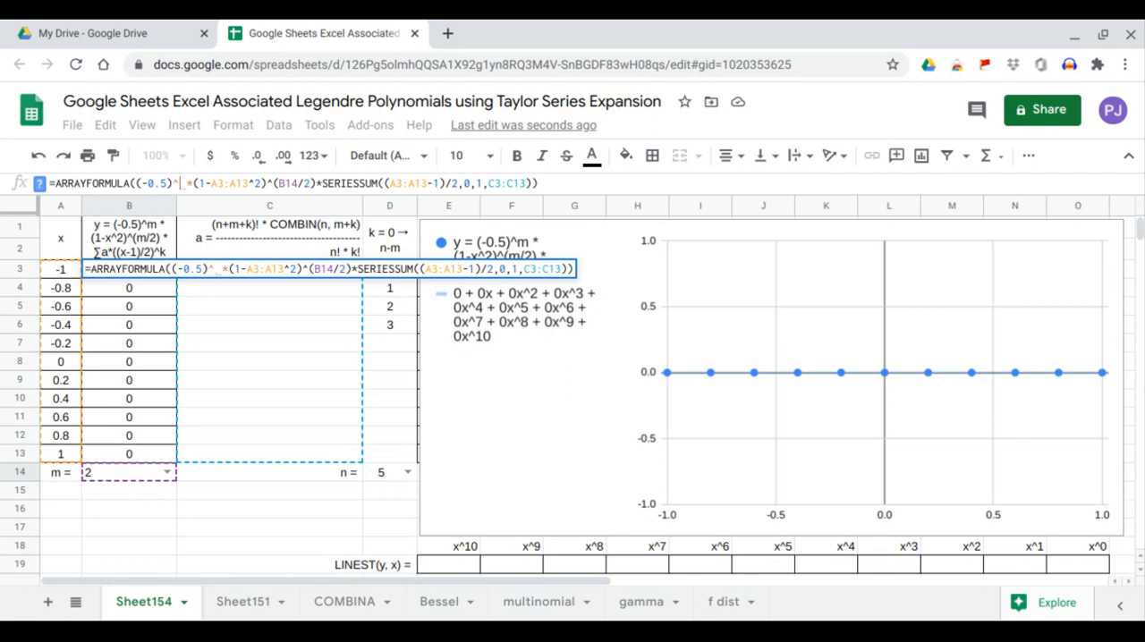
click(133, 475)
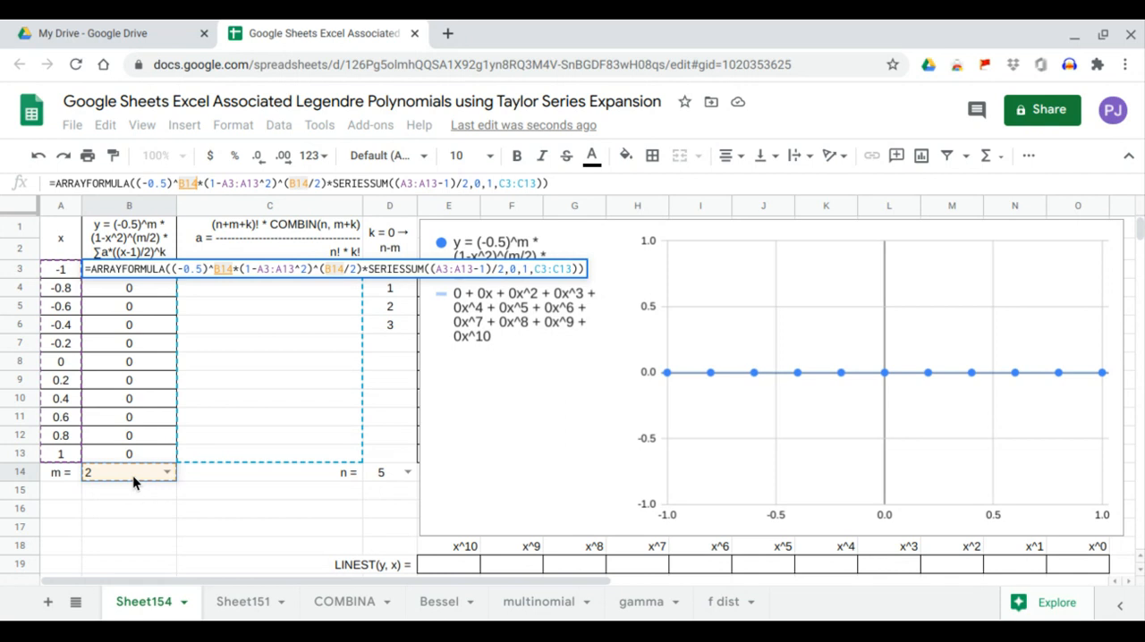
key(Return)
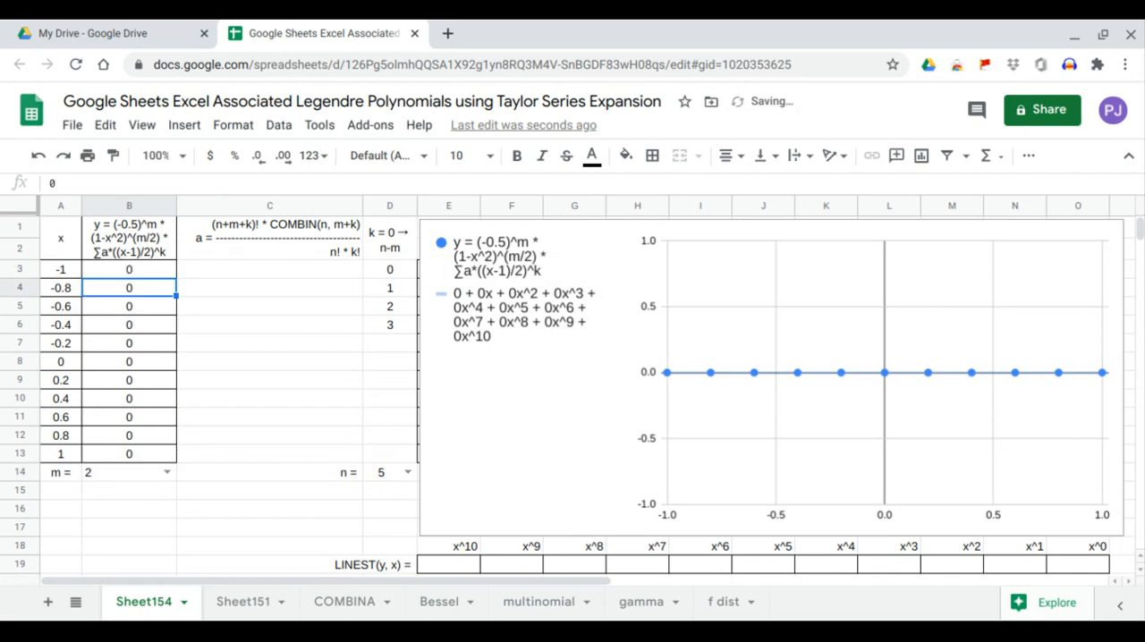
Step: Enter =ARRAYFORMULA(FACT(D14+B14+D3:D13)) in C3 as the (n+m+k)! part of the coefficients
click(226, 279)
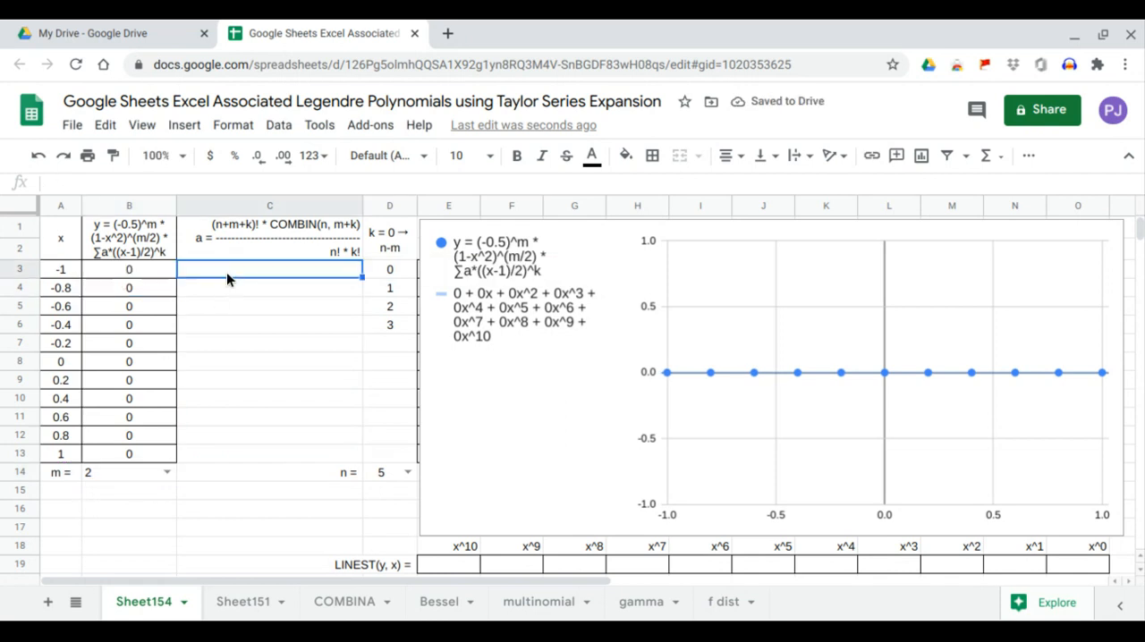
text(=ARRAYFORMULA()
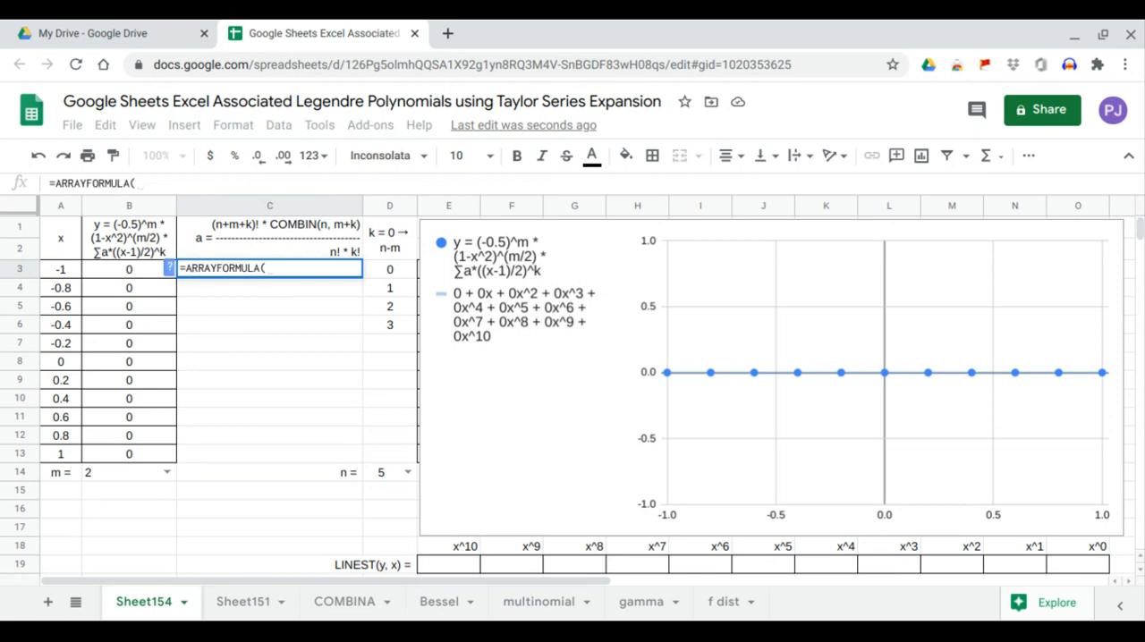
text(FACT()
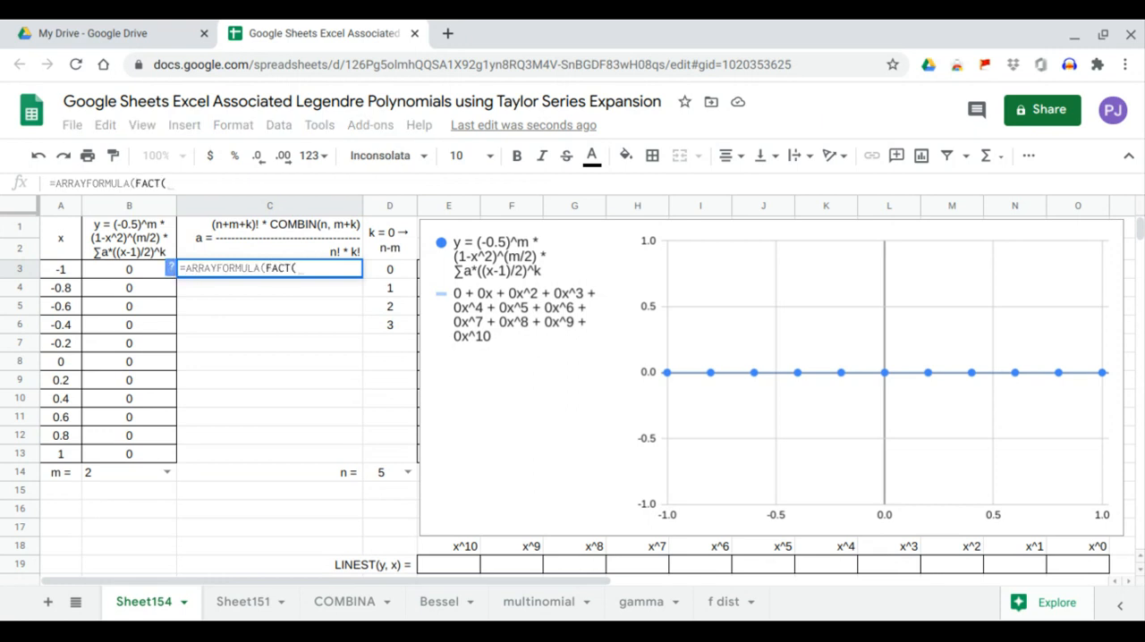
click(388, 472)
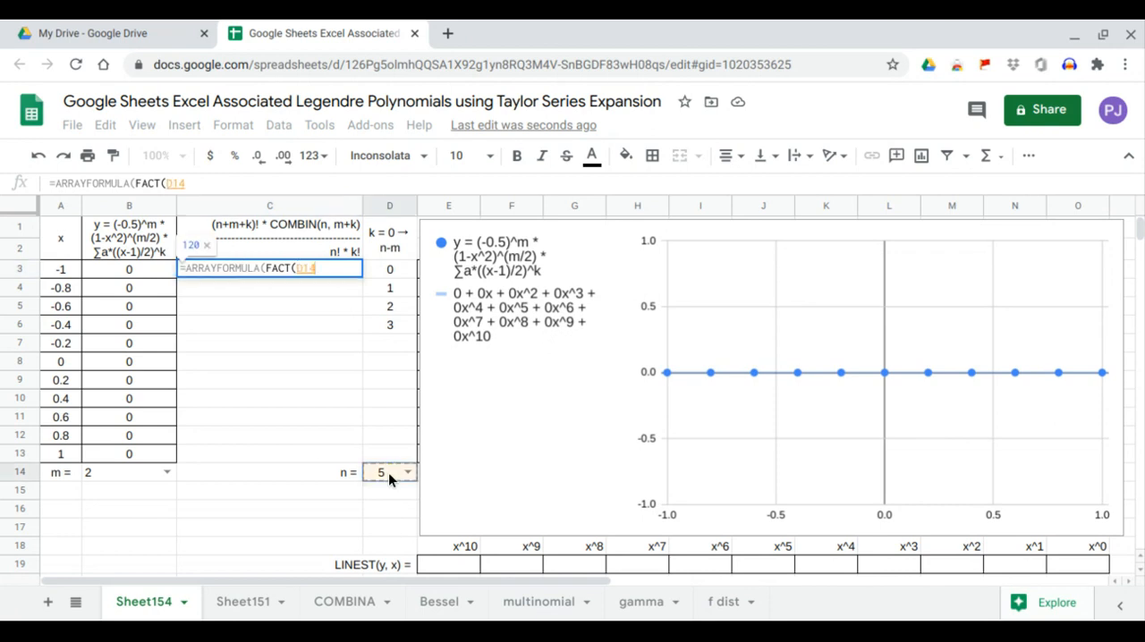
text(+)
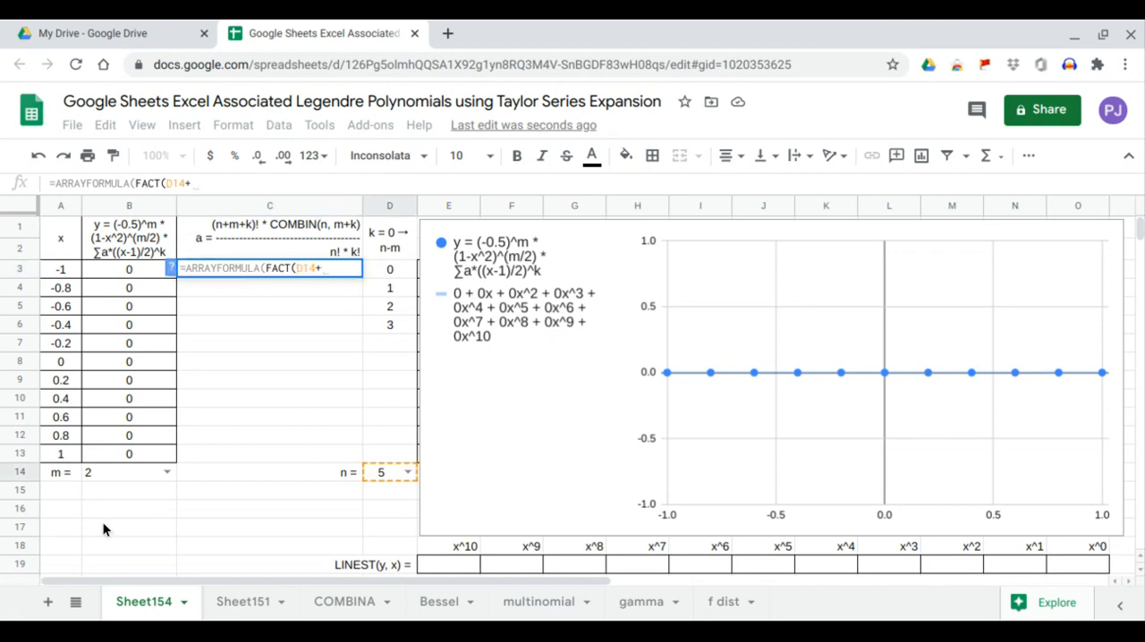
click(113, 473)
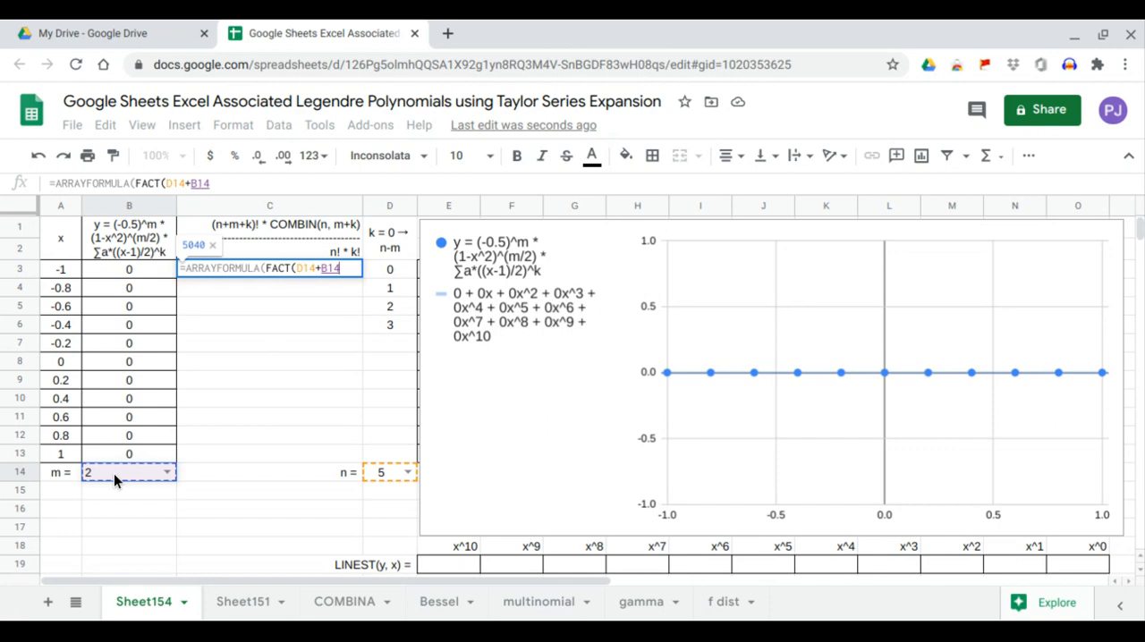
text(+)
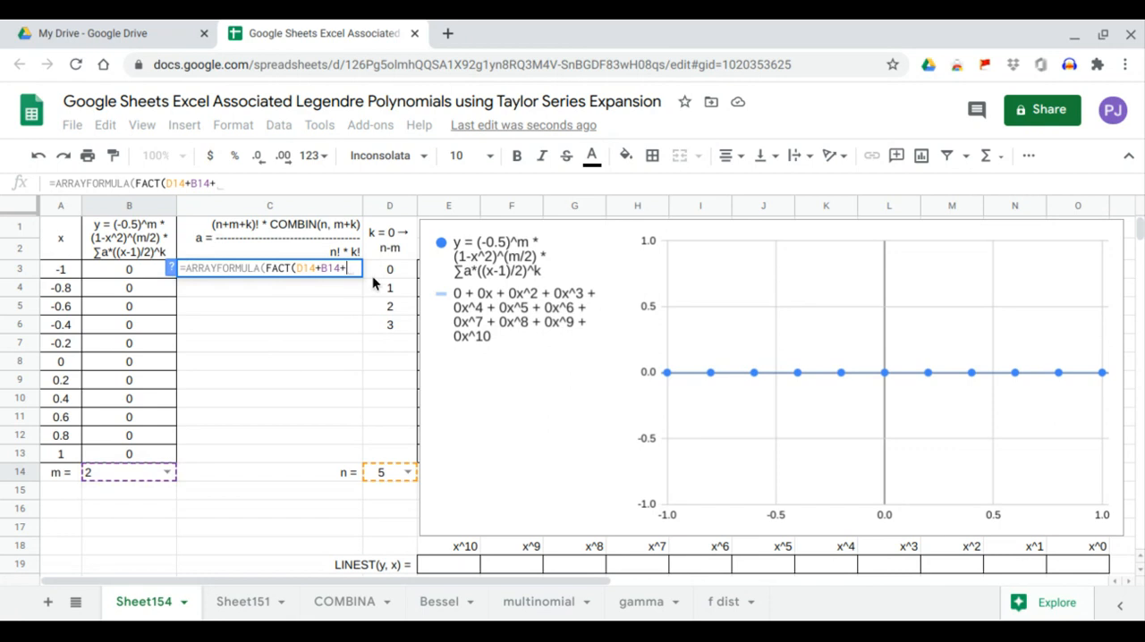
drag(372, 278, 383, 456)
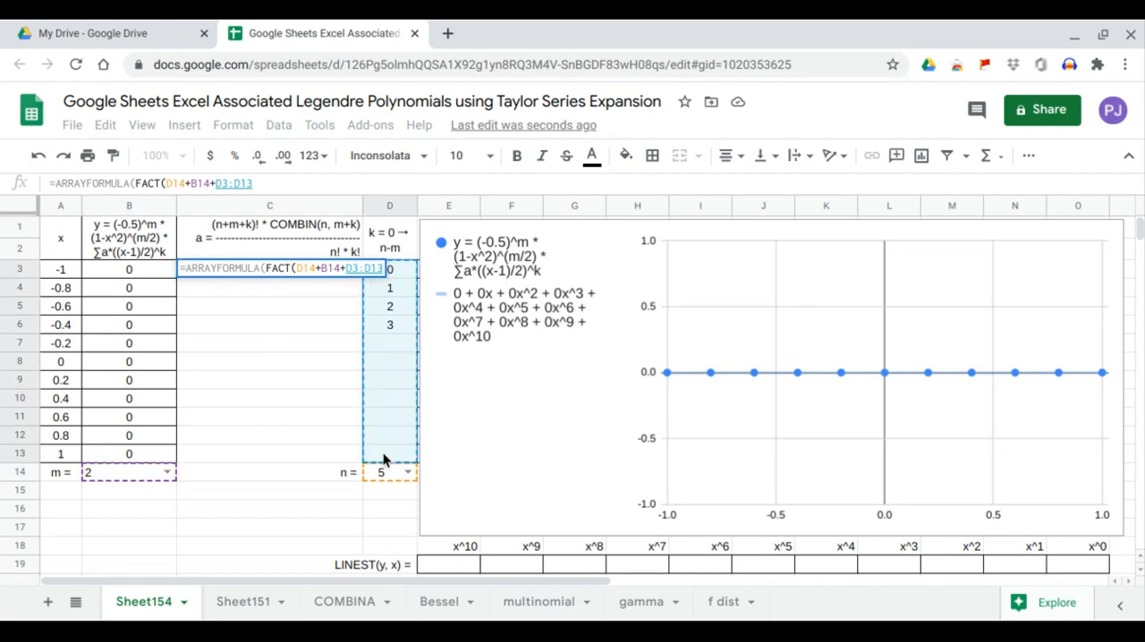
key(Return)
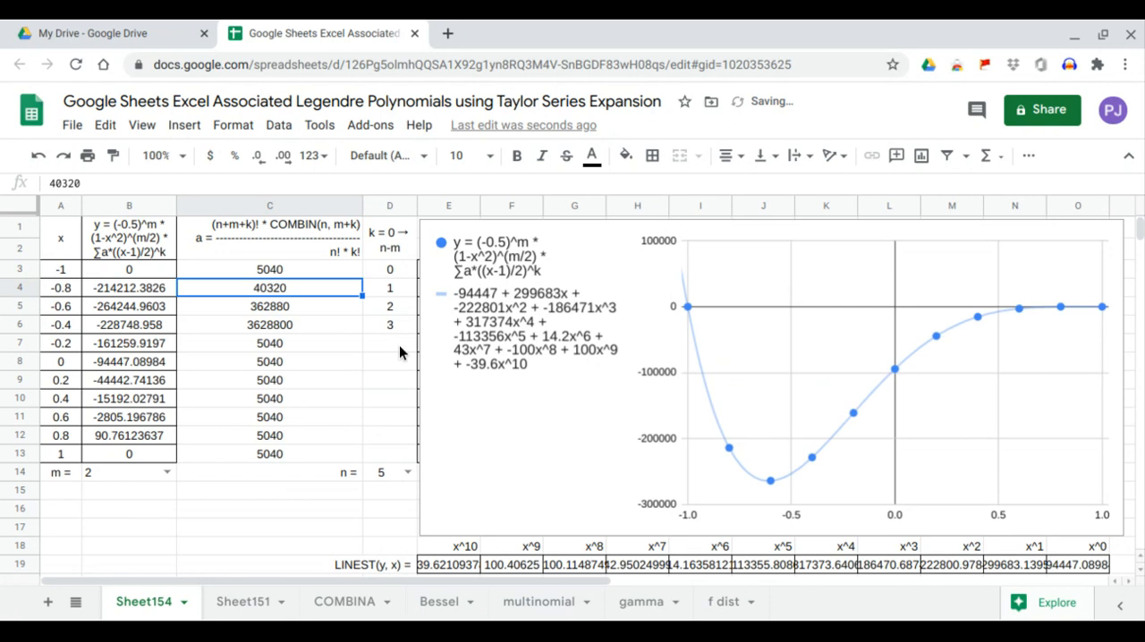
Step: Wrap the FACT term in C3's array formula in IF(D3:D13="",0,…) so that rows with a blank k return 0
drag(399, 346, 399, 454)
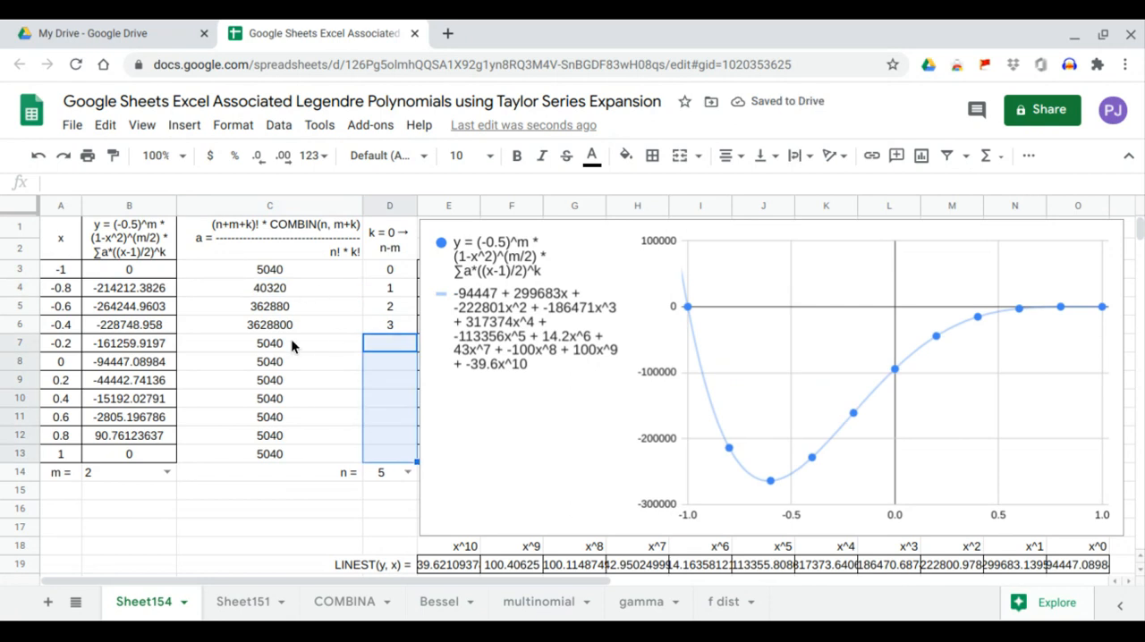
drag(291, 342, 292, 450)
click(269, 276)
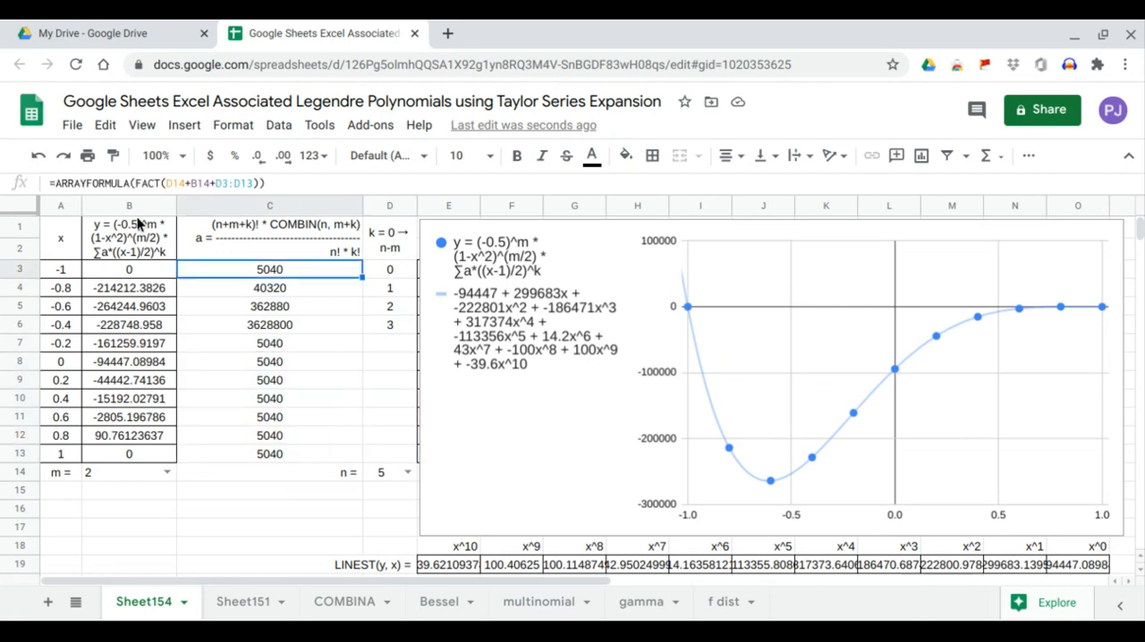
key(F2)
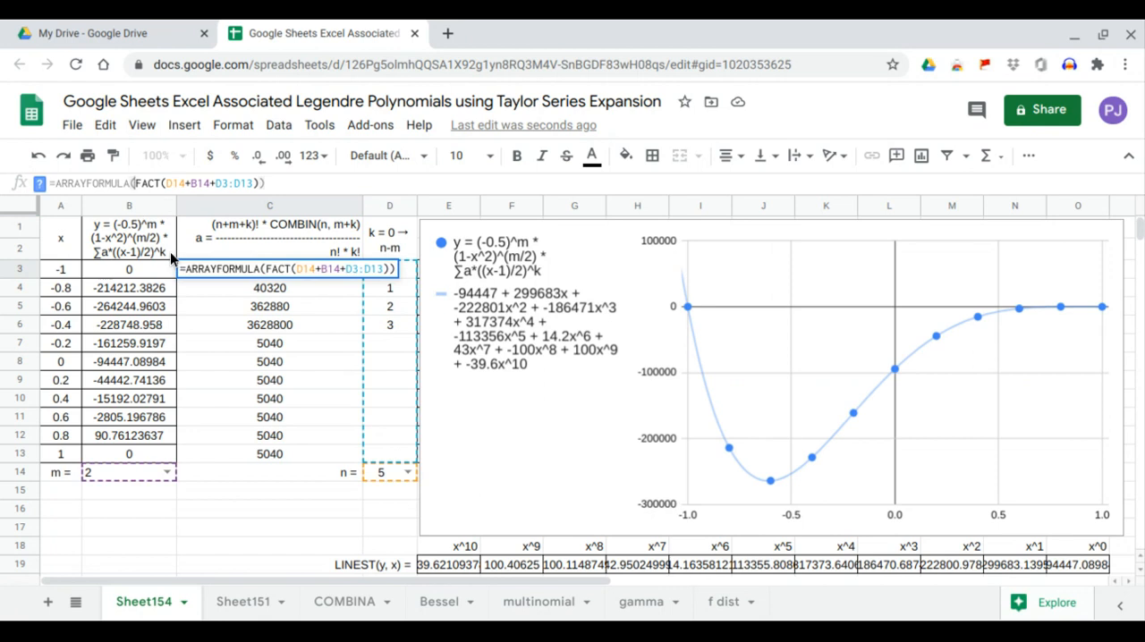
text(IF()
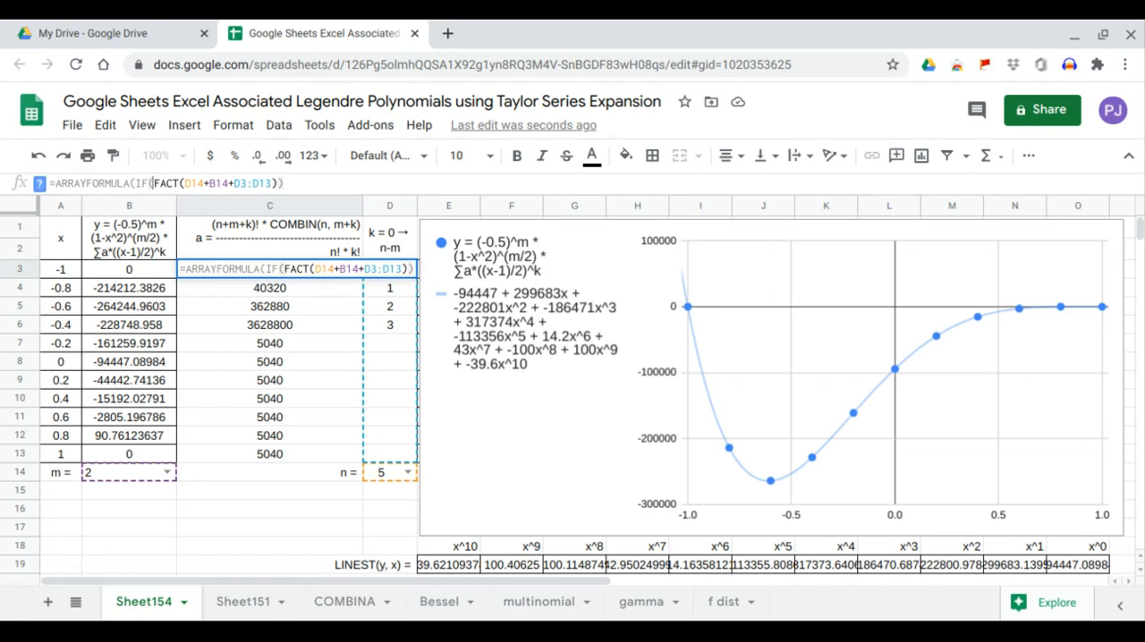
text(,0)
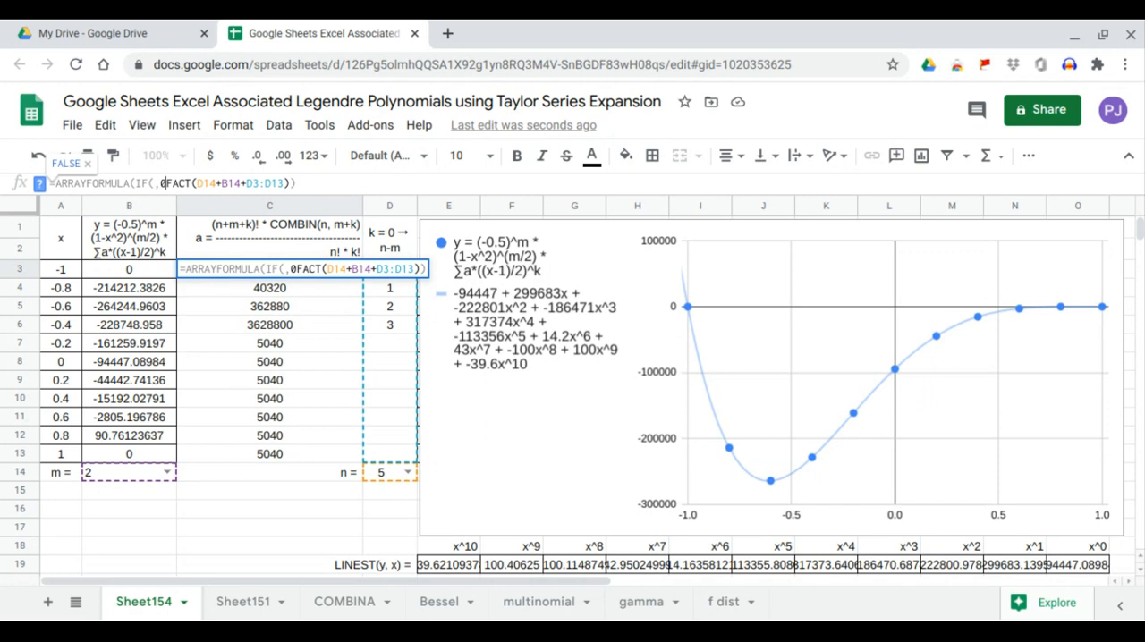
text(,)
key(Left)
key(Left)
key(Left)
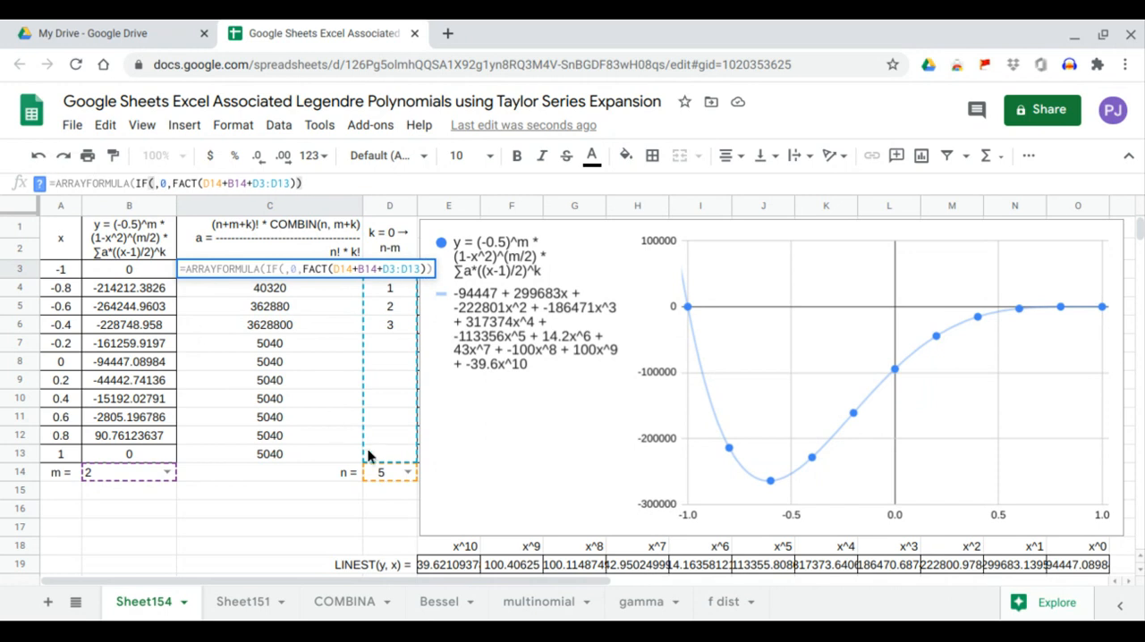
drag(378, 457, 397, 268)
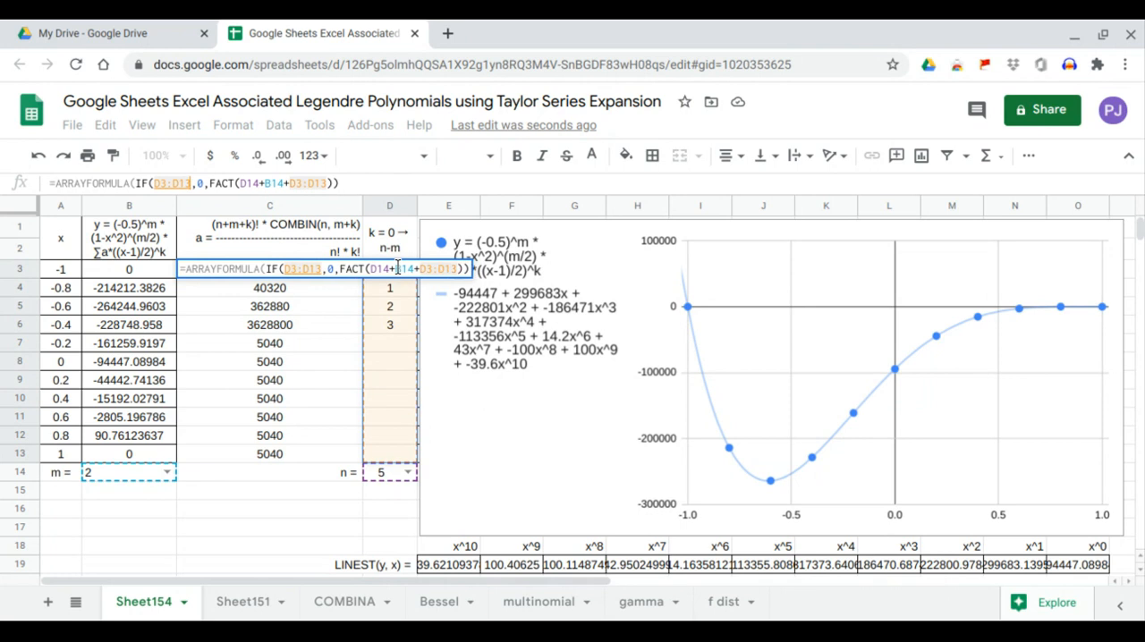
text(=)
text("")
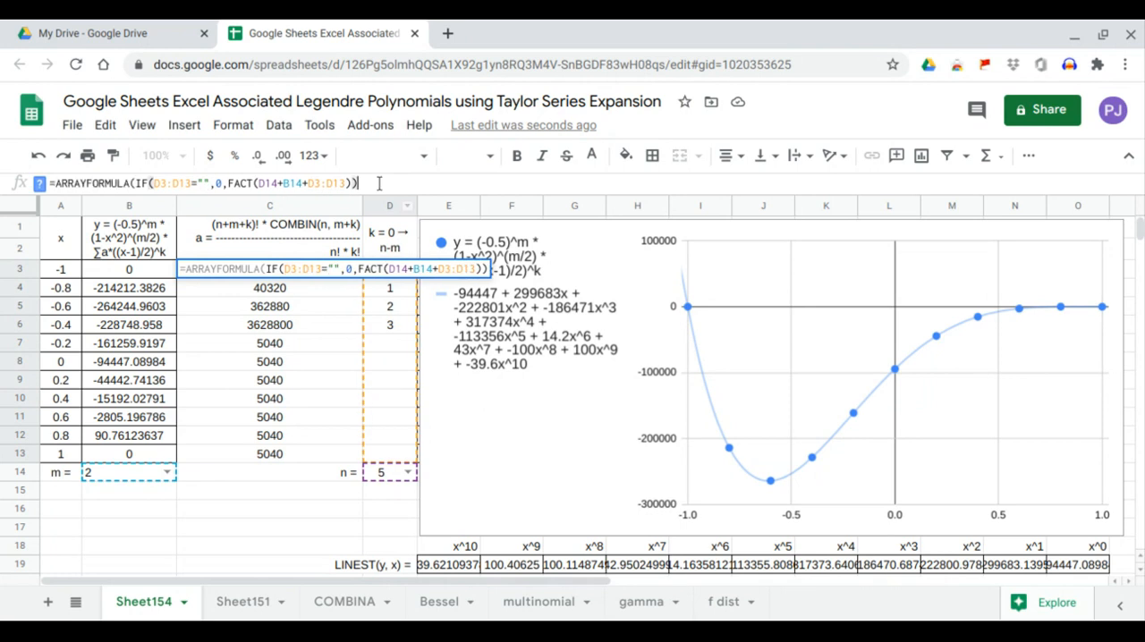
key(Return)
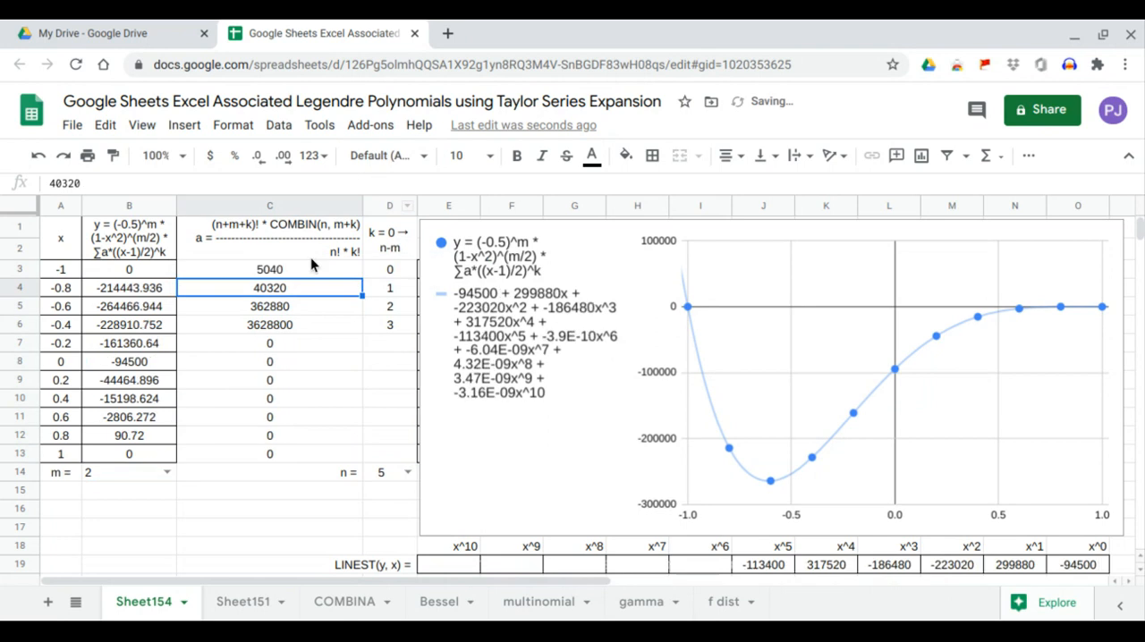
Step: Multiply the FACT term in the C3 array formula by COMBIN(D14,B14+D3:D13), inside the IF
click(305, 273)
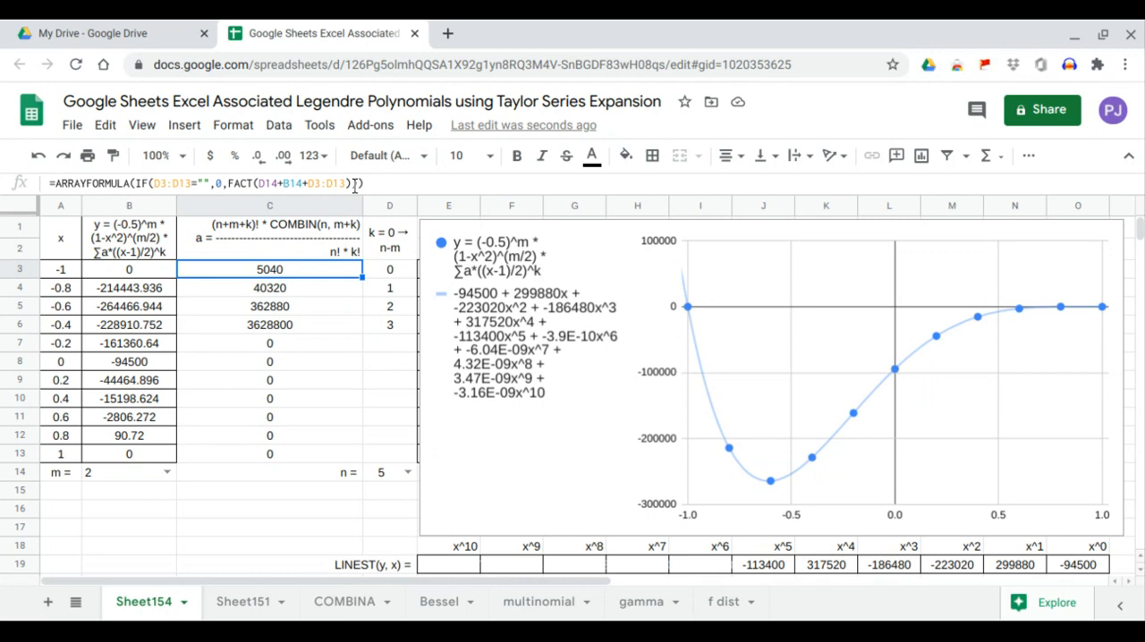
click(349, 183)
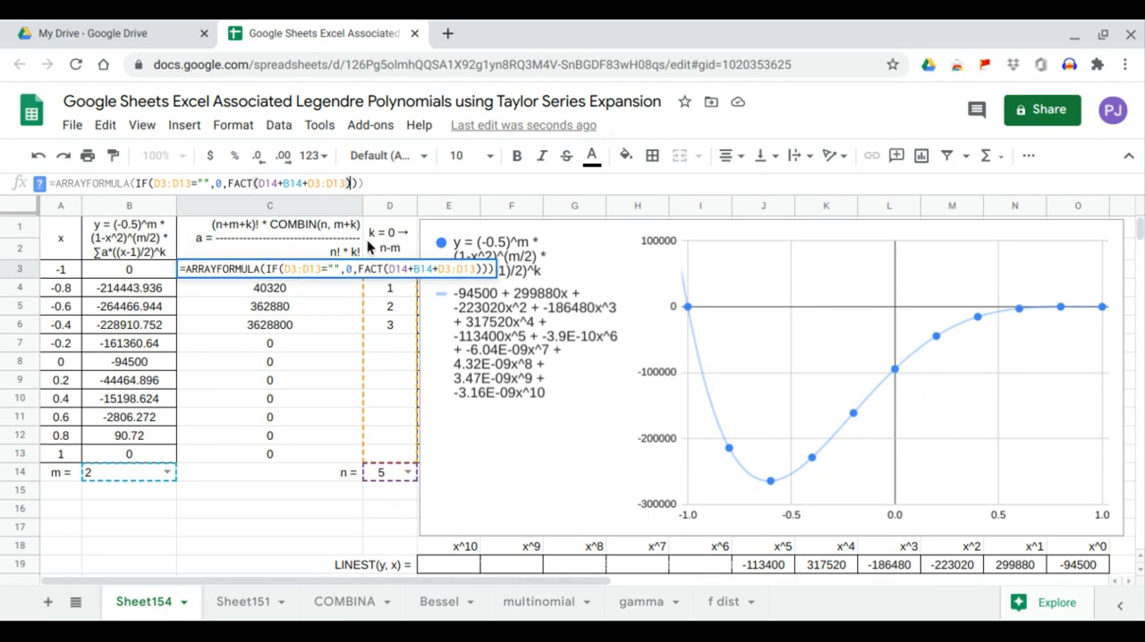
text(*combi)
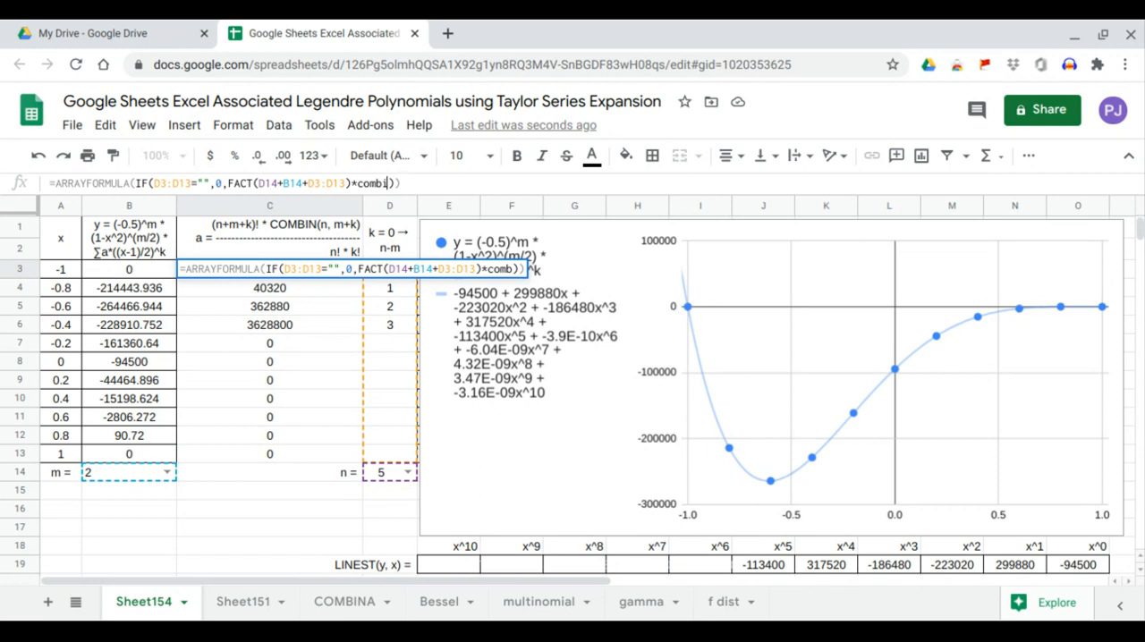
key(Tab)
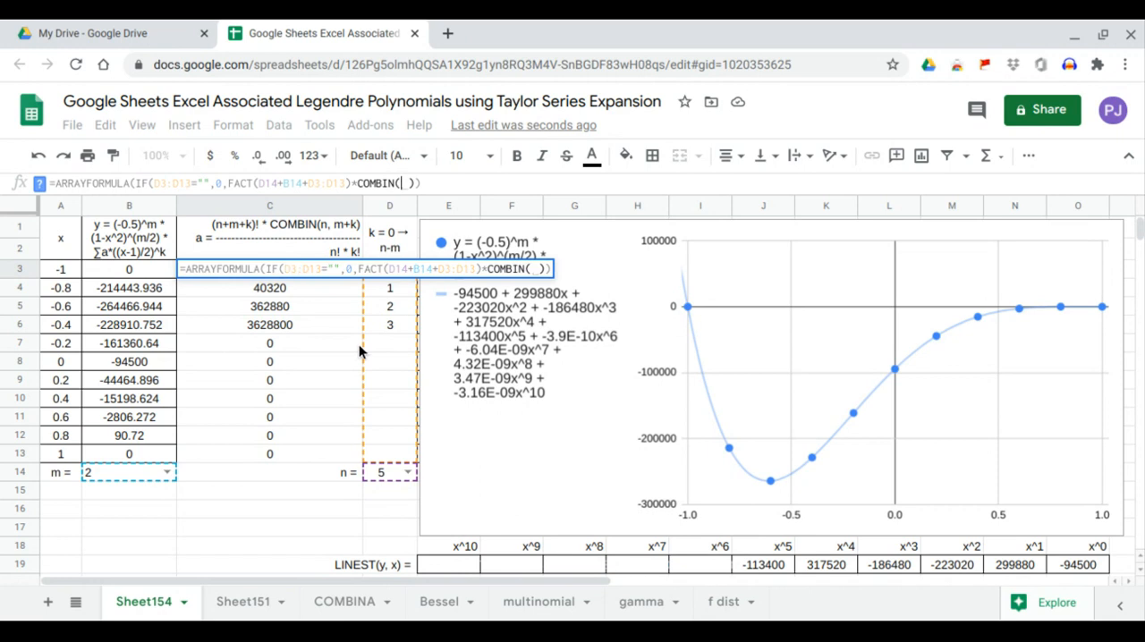
click(397, 473)
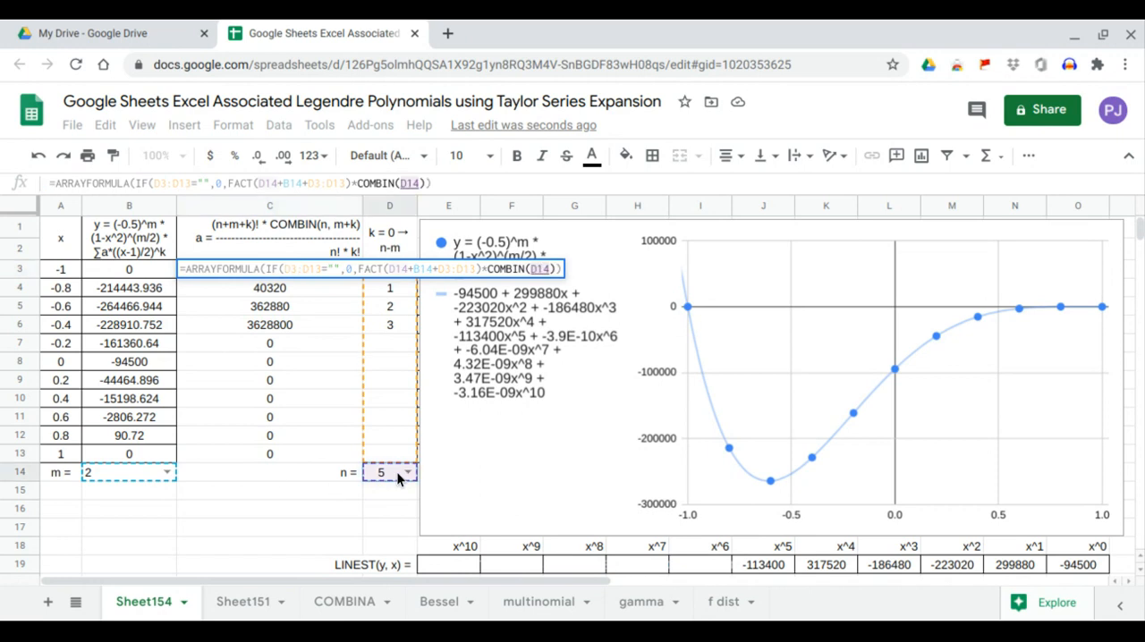
text(,)
click(136, 476)
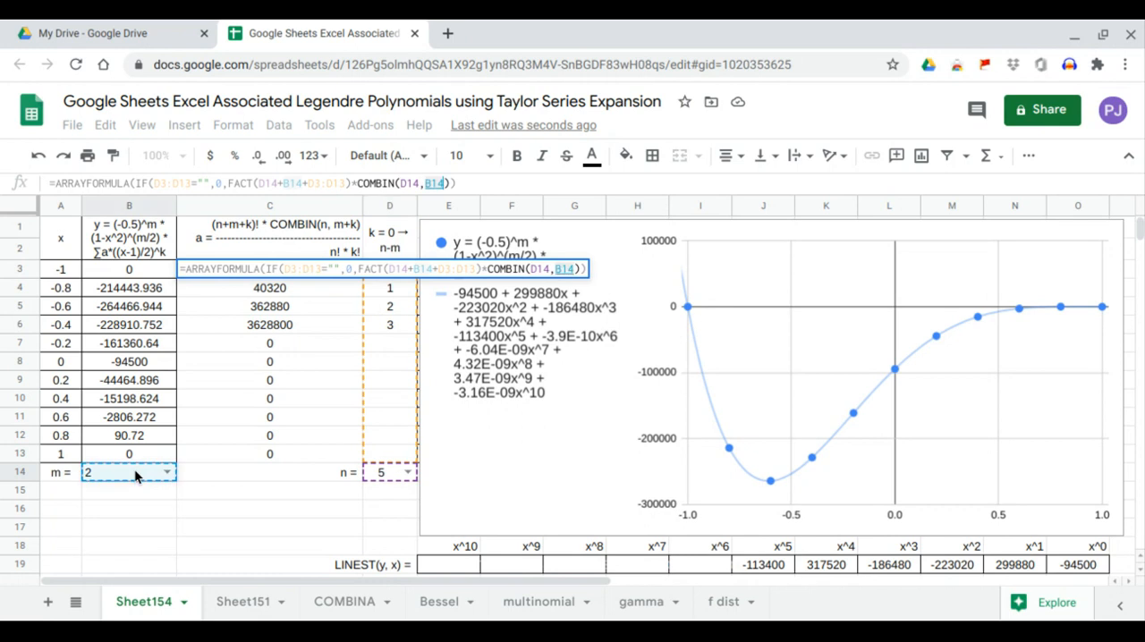
text(+)
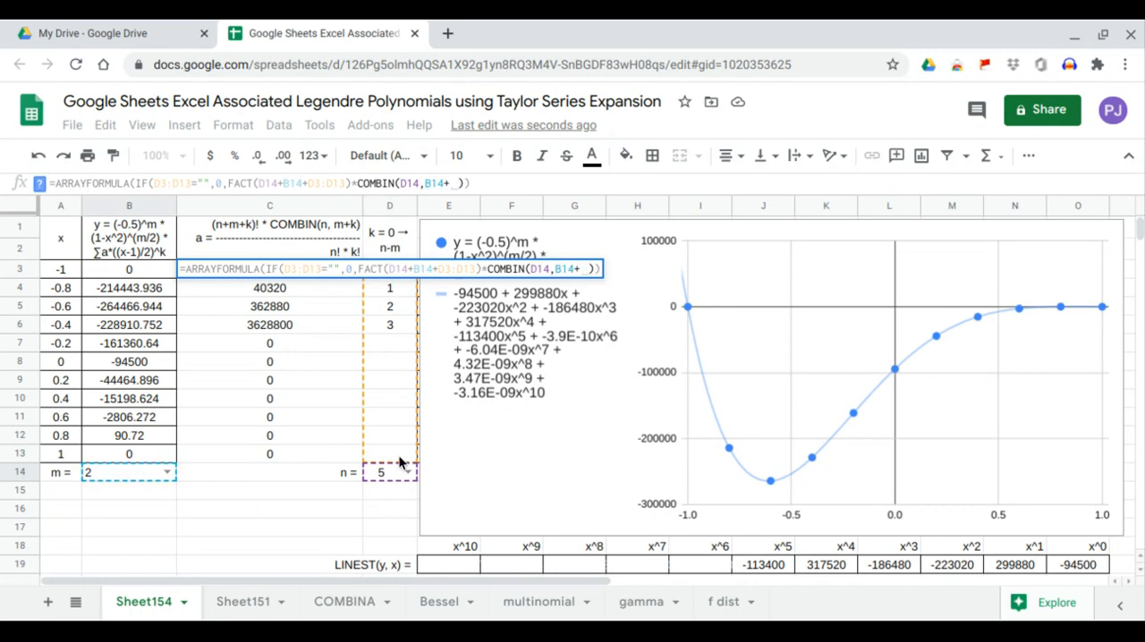
drag(399, 462, 399, 283)
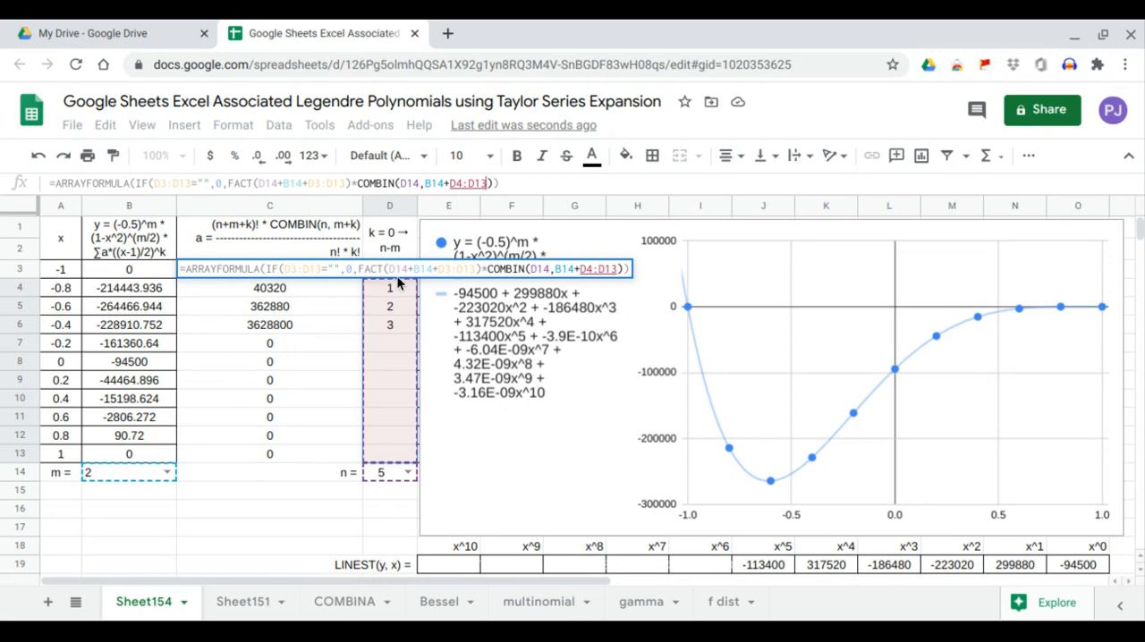
key(Return)
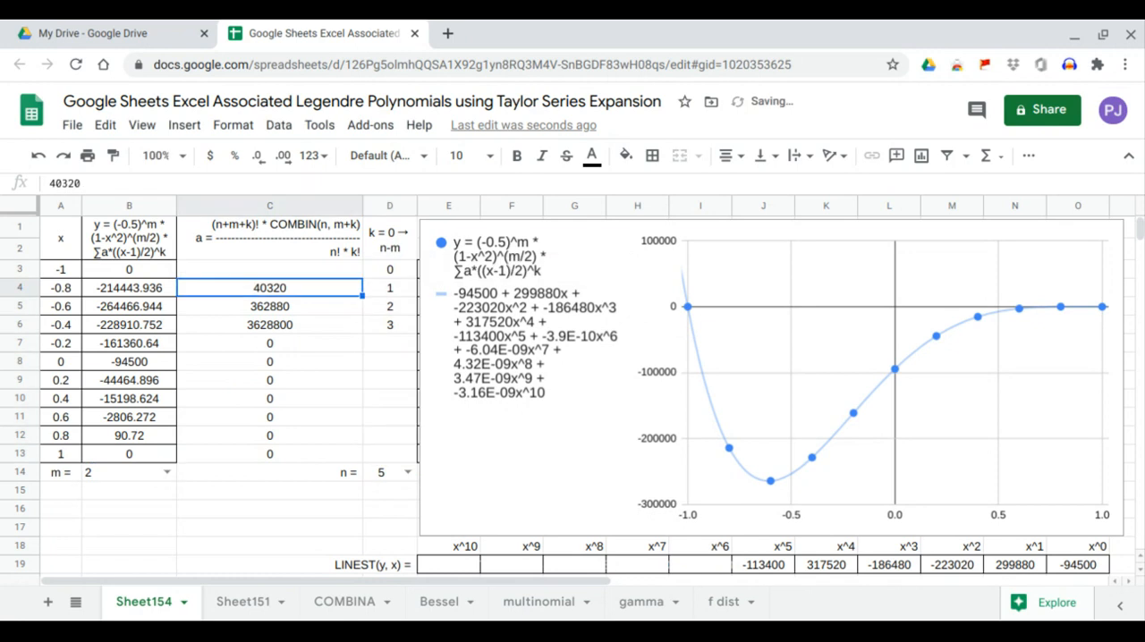
Step: Divide the product in the C3 array formula by (FACT(D14)*FACT(D3:D13)) as the n!*k! denominator
click(317, 277)
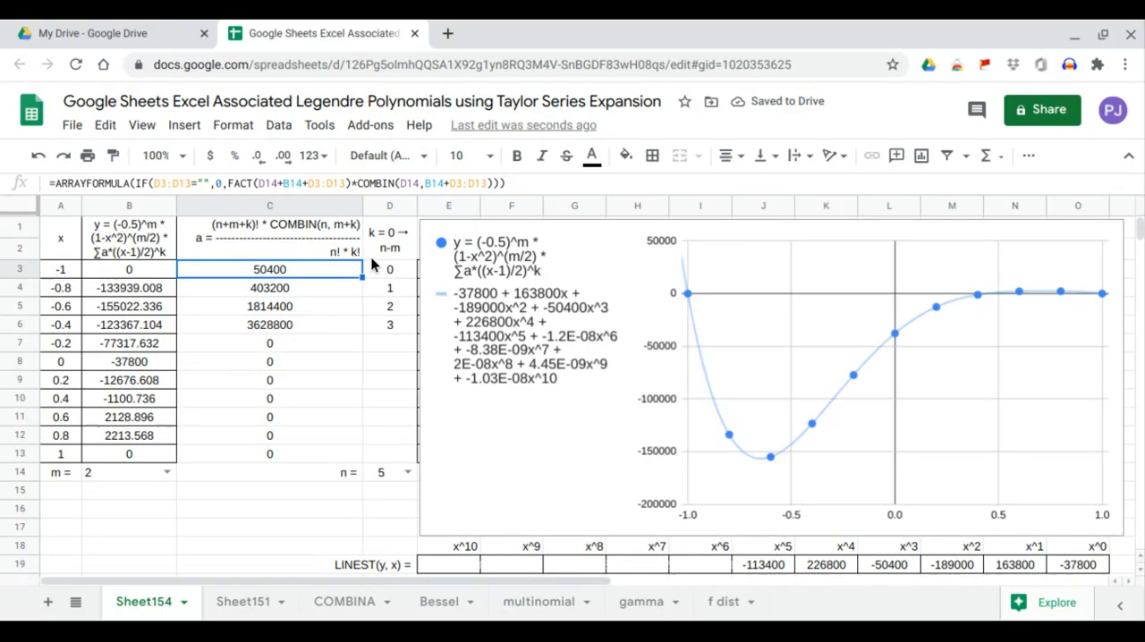
click(492, 183)
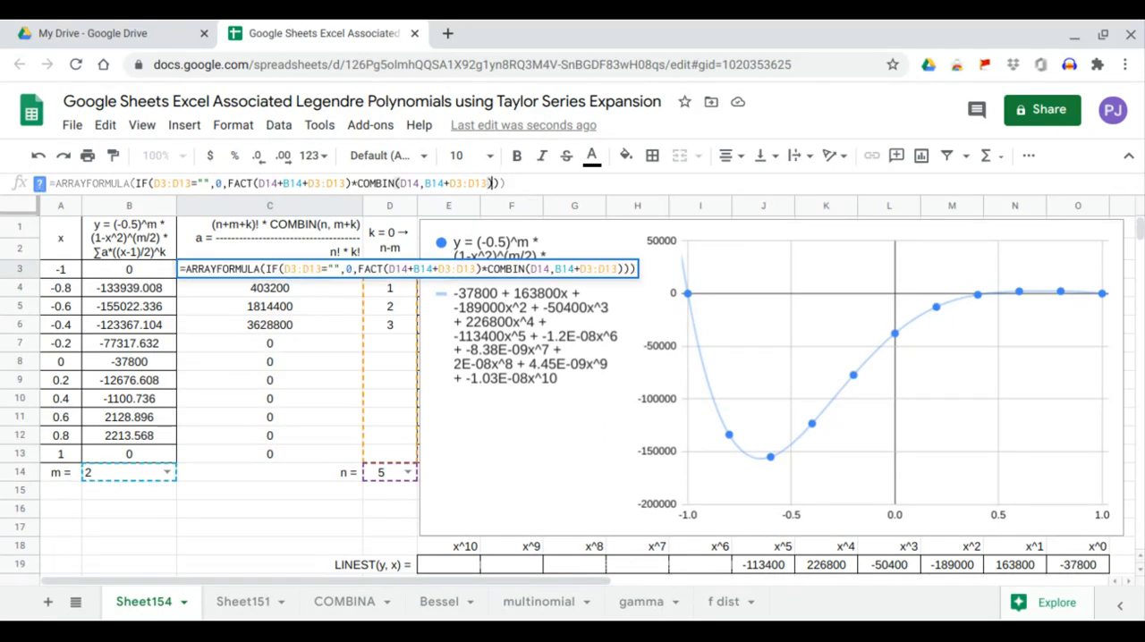
text(/()
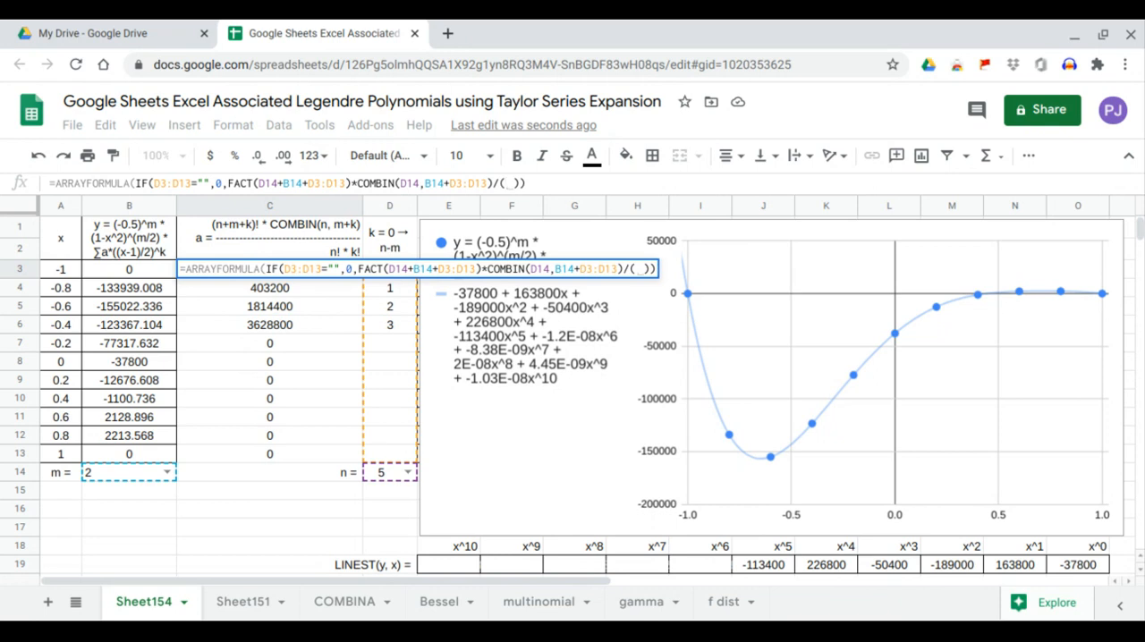
text(FACT()
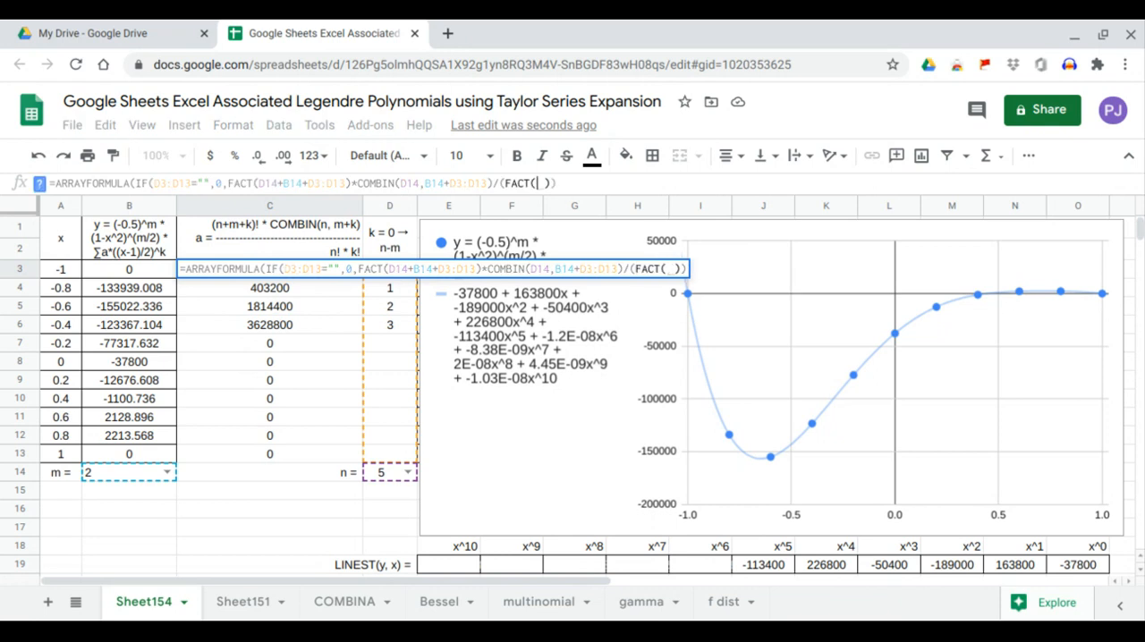
click(386, 477)
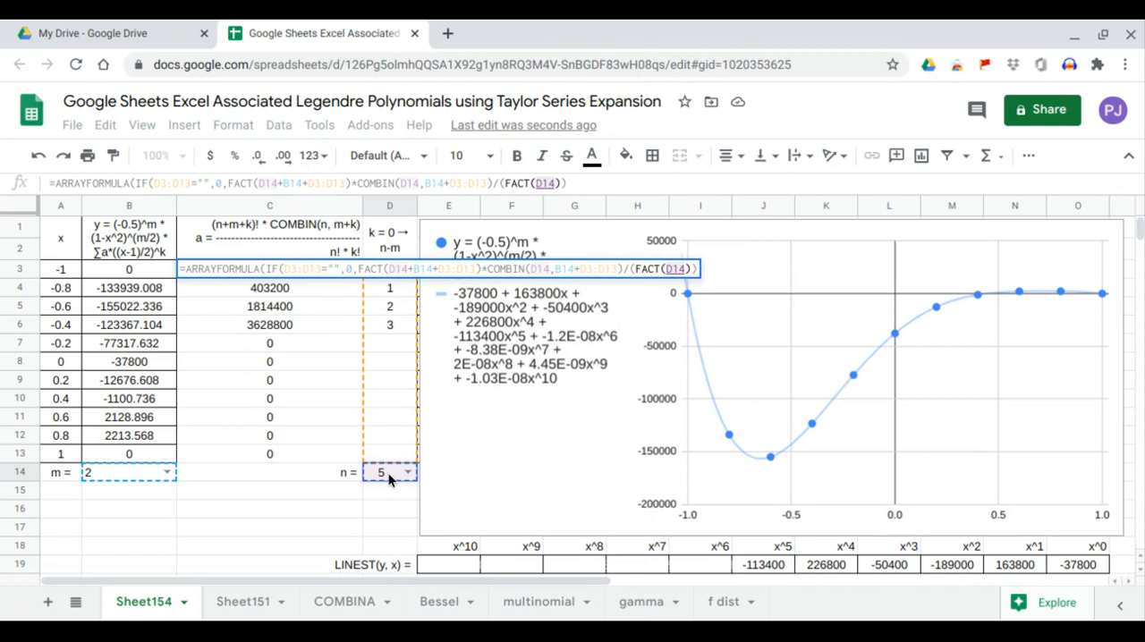
text()*fa)
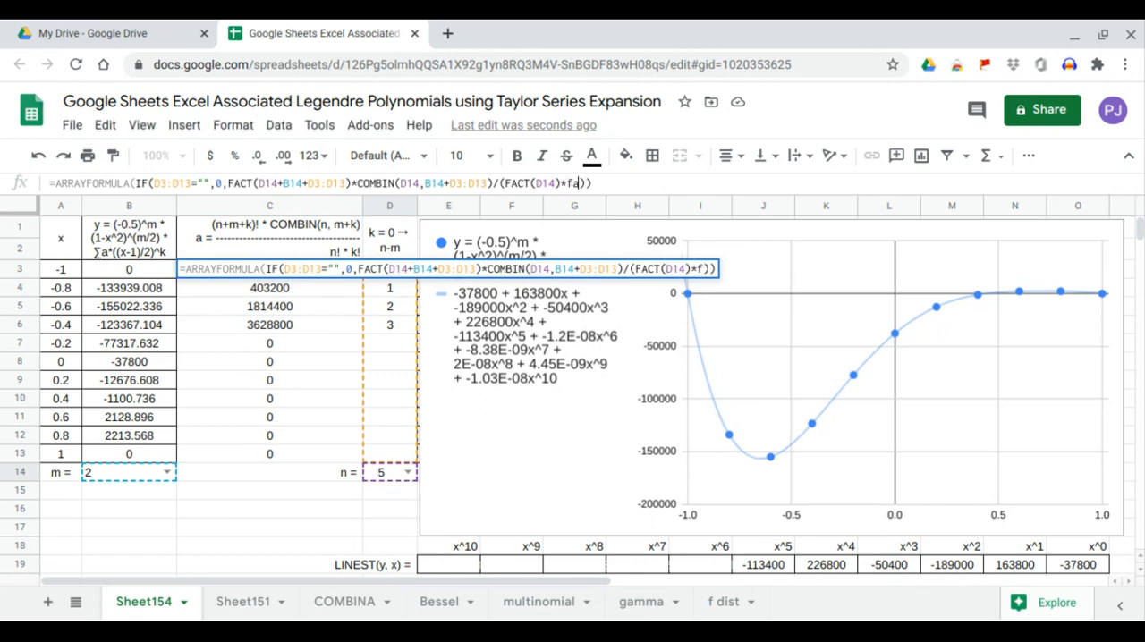
text(ct()
drag(403, 453, 395, 284)
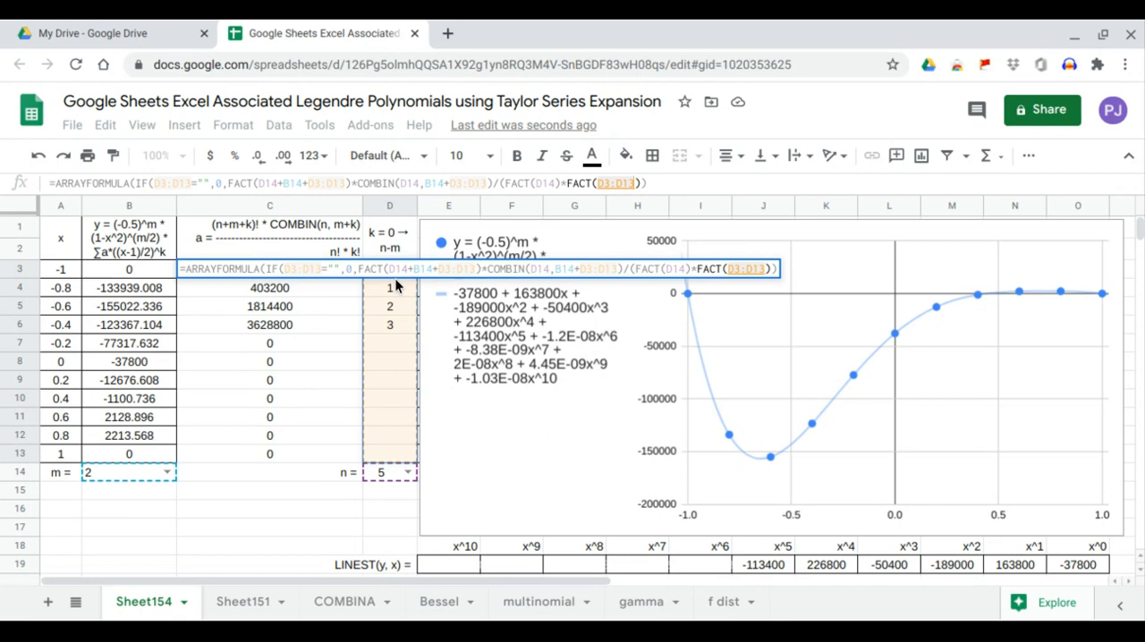
key(Return)
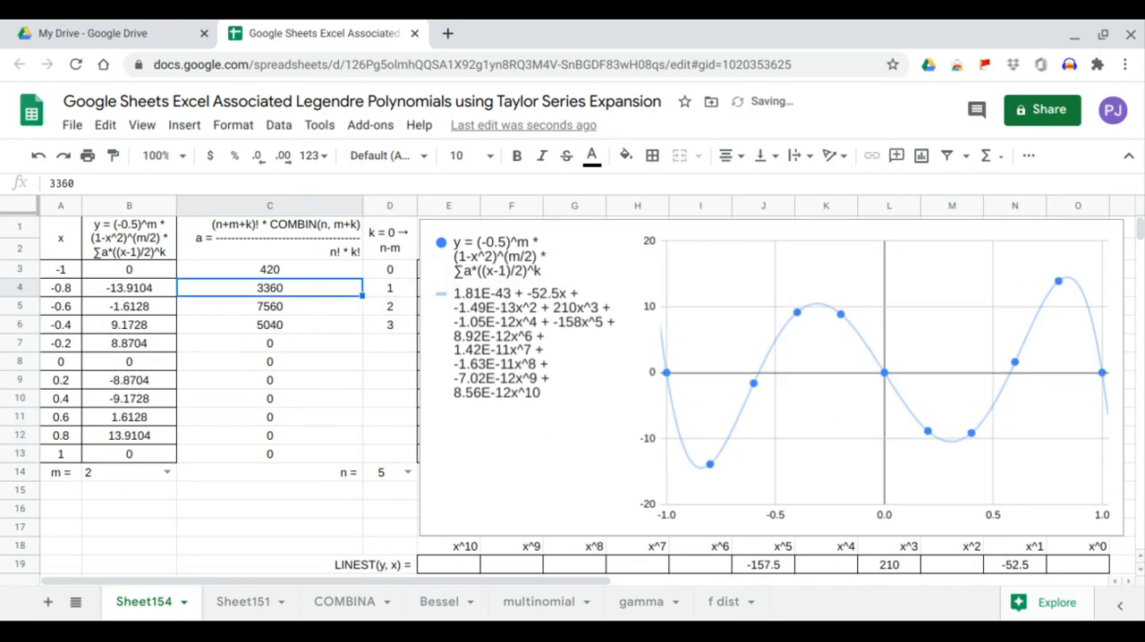
Step: Set both m and n to 0 and check the x^0 coefficient in the LINEST row
click(166, 471)
click(152, 452)
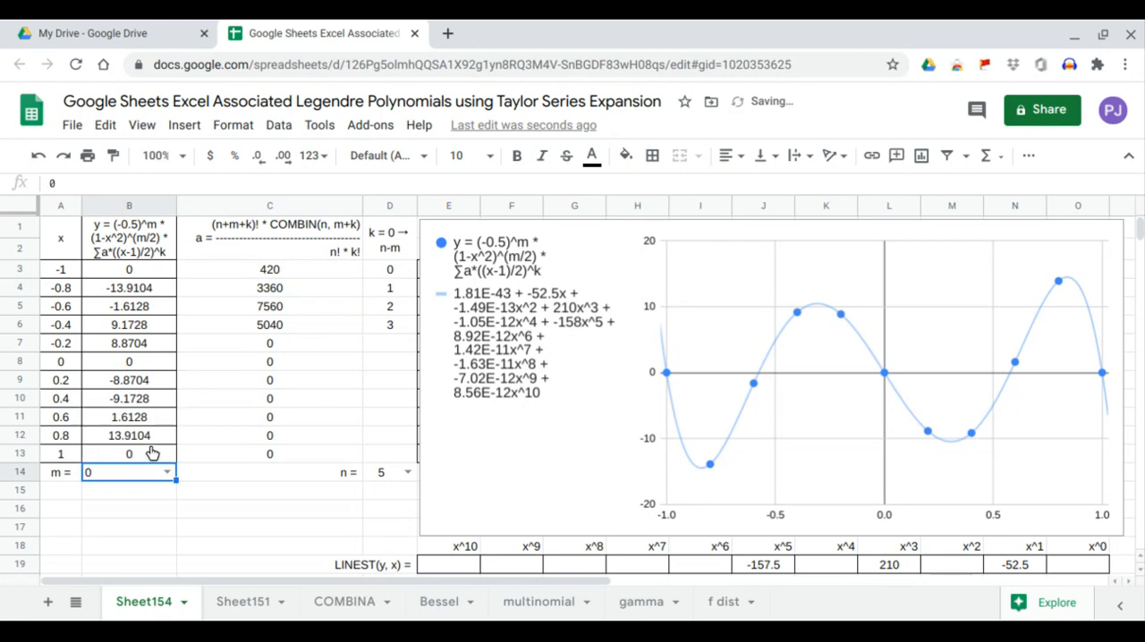
click(407, 472)
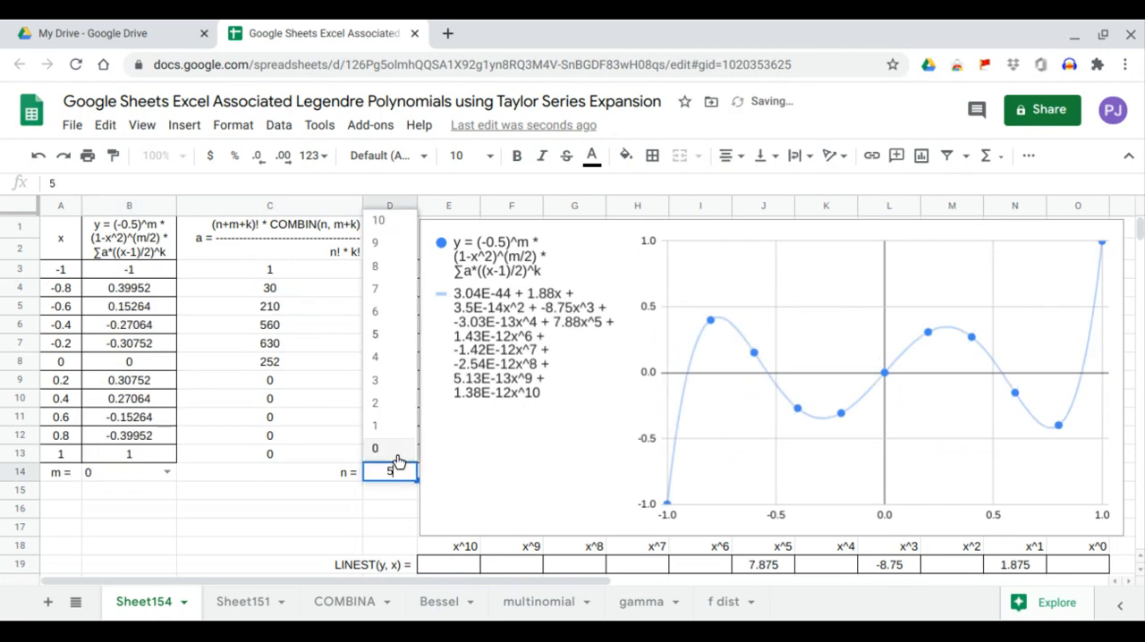
click(396, 459)
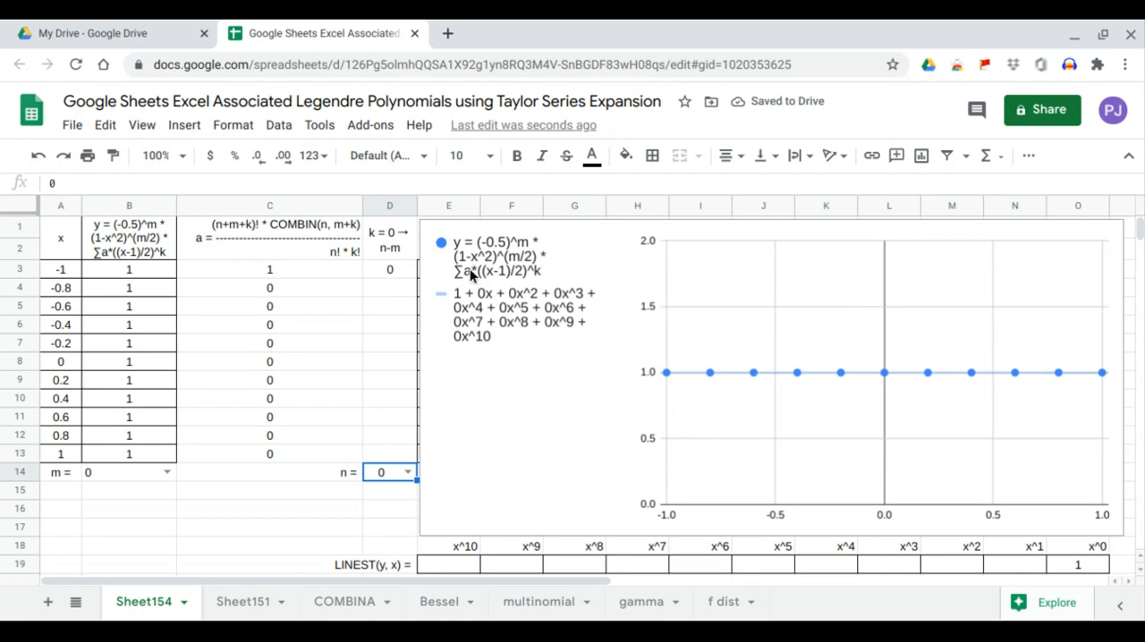
click(1077, 565)
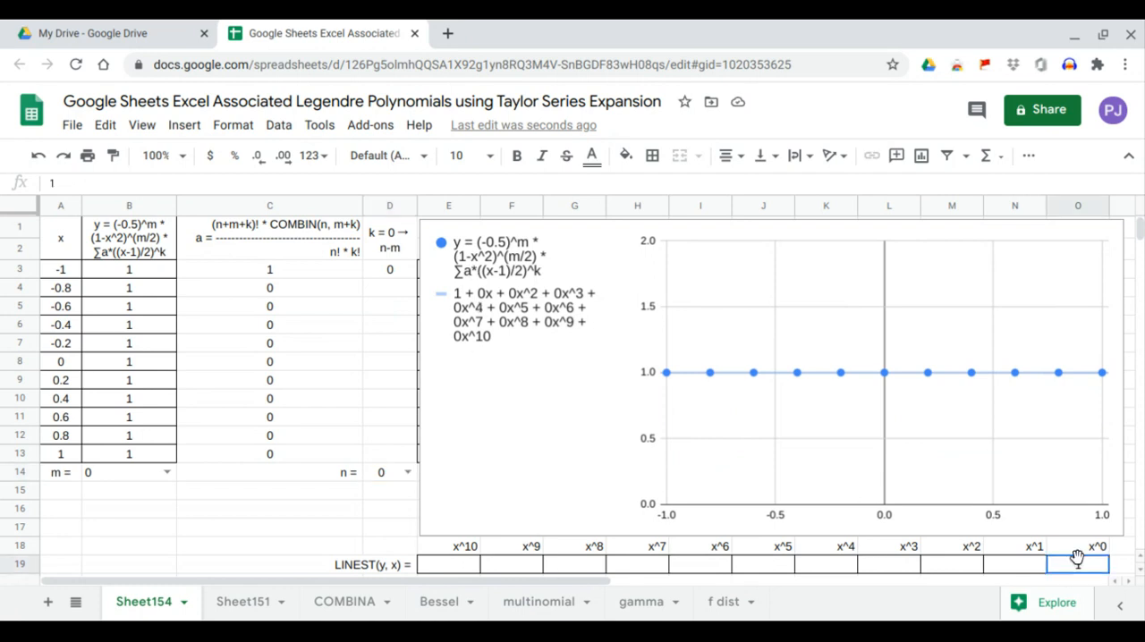
Step: Try n = 1, then set n to 2 with m at 0 and check the x^0 coefficient in the LINEST row
click(407, 473)
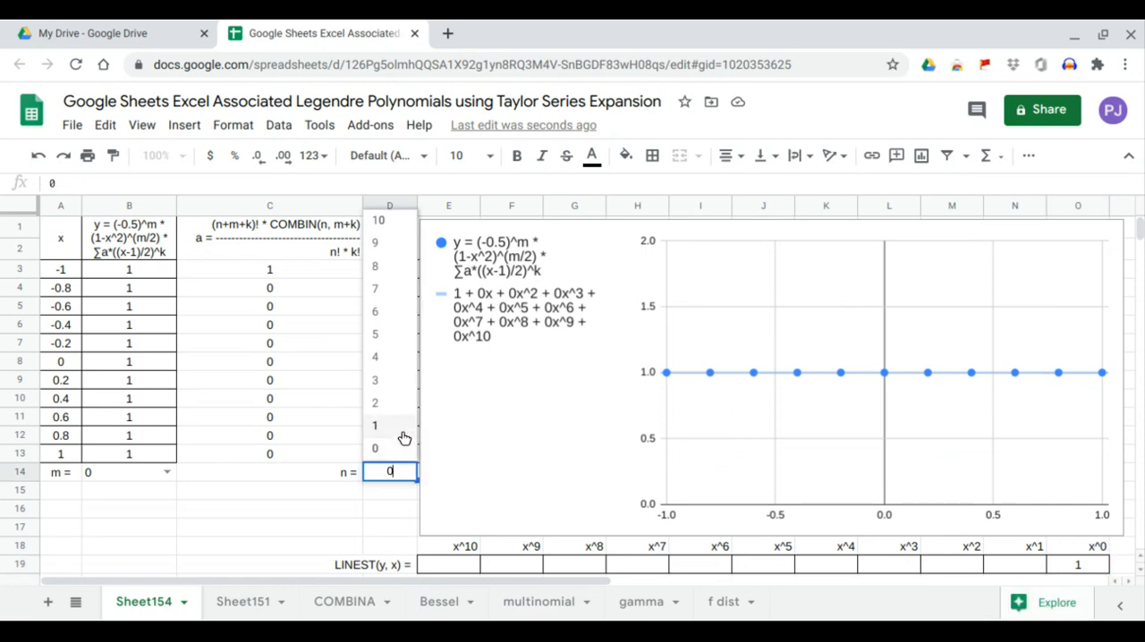
click(402, 426)
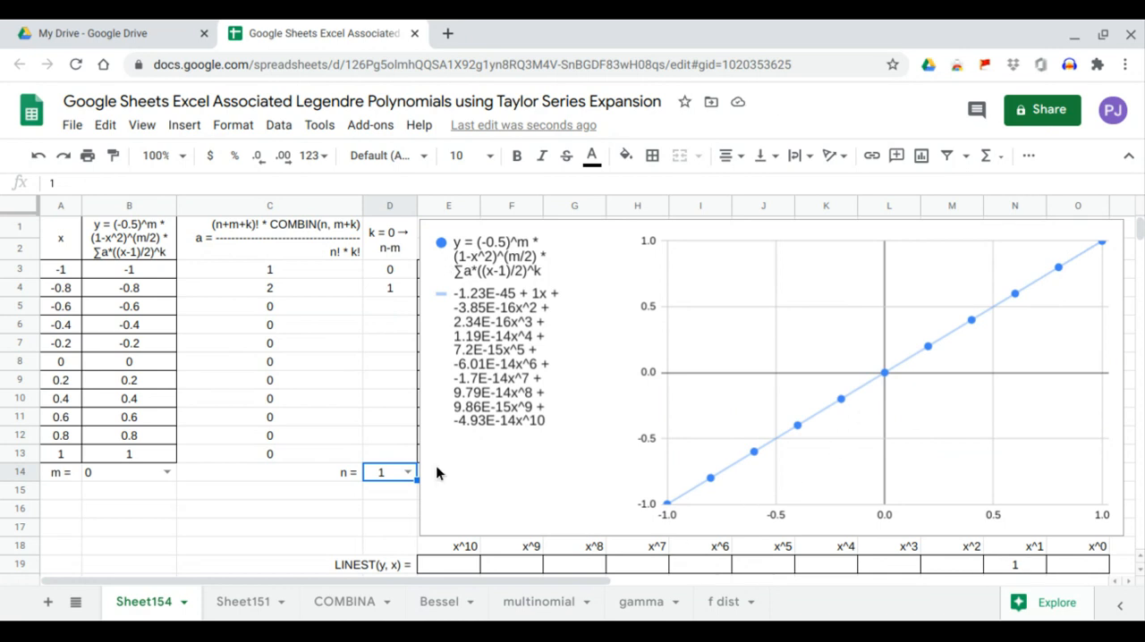
click(407, 473)
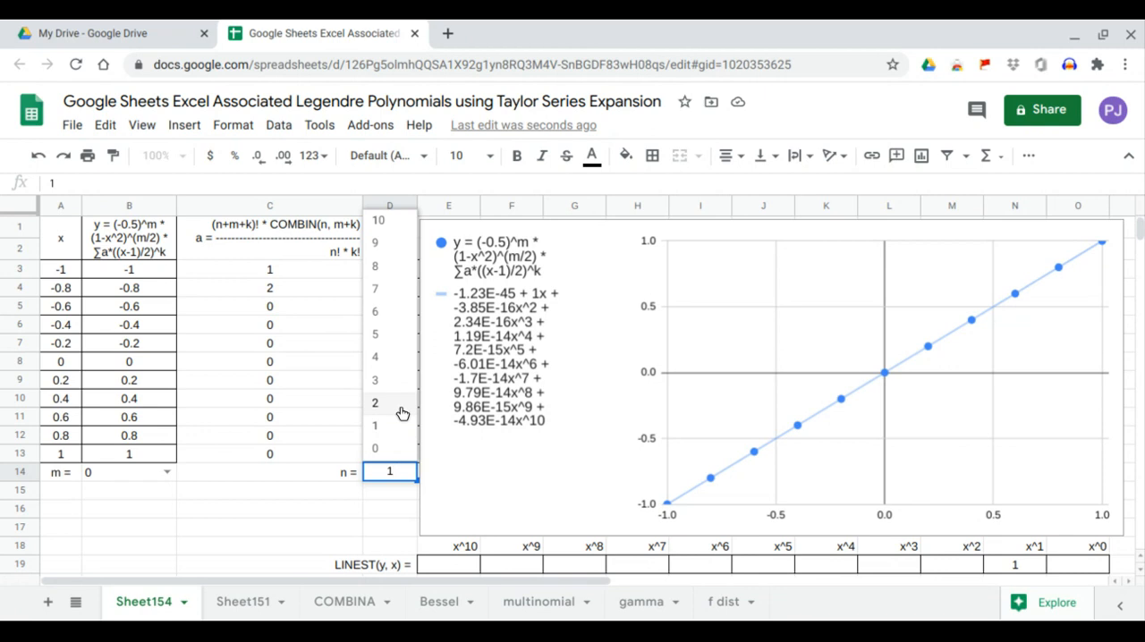
click(402, 411)
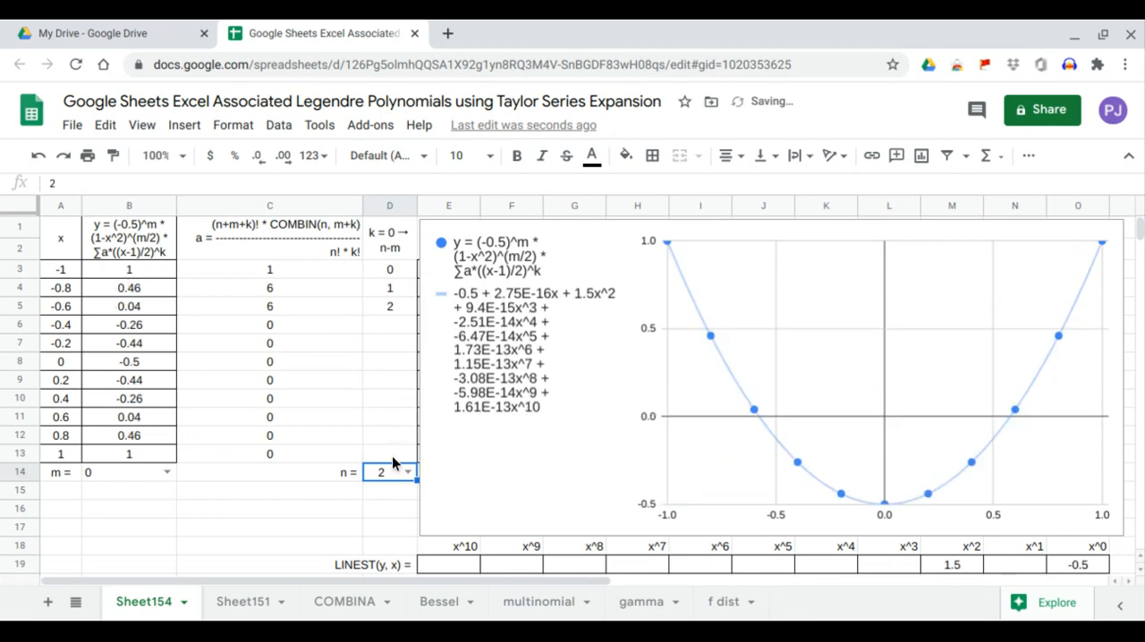
click(1066, 564)
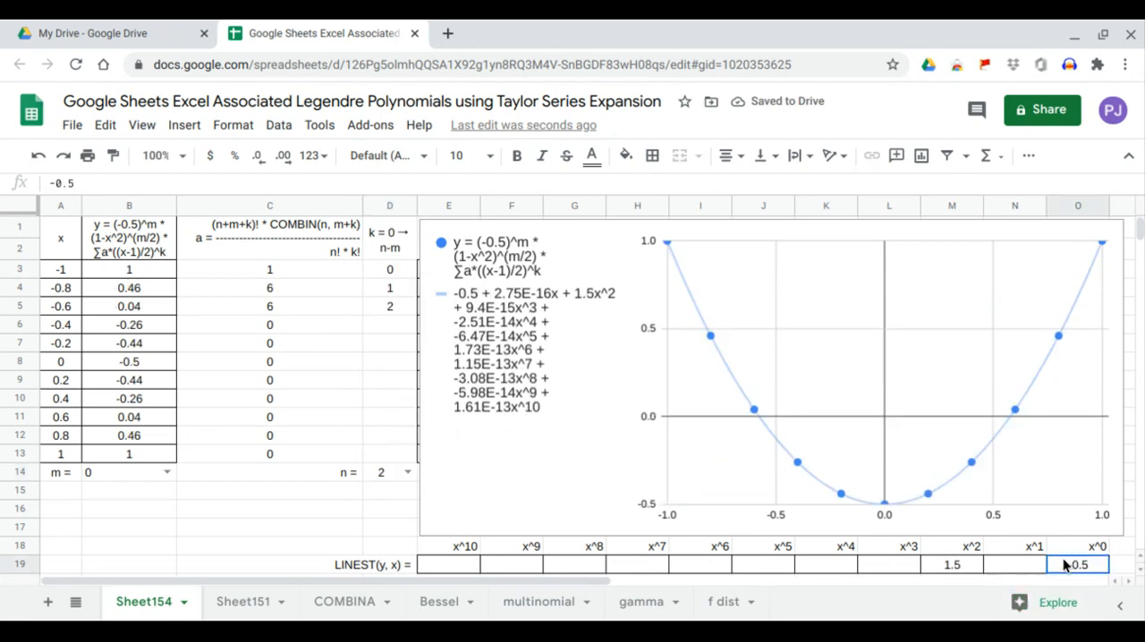
Step: Check the x^2 coefficient in the LINEST row, then set n to 3 with m at 0 and check the x^1 and x^3 coefficients
click(955, 564)
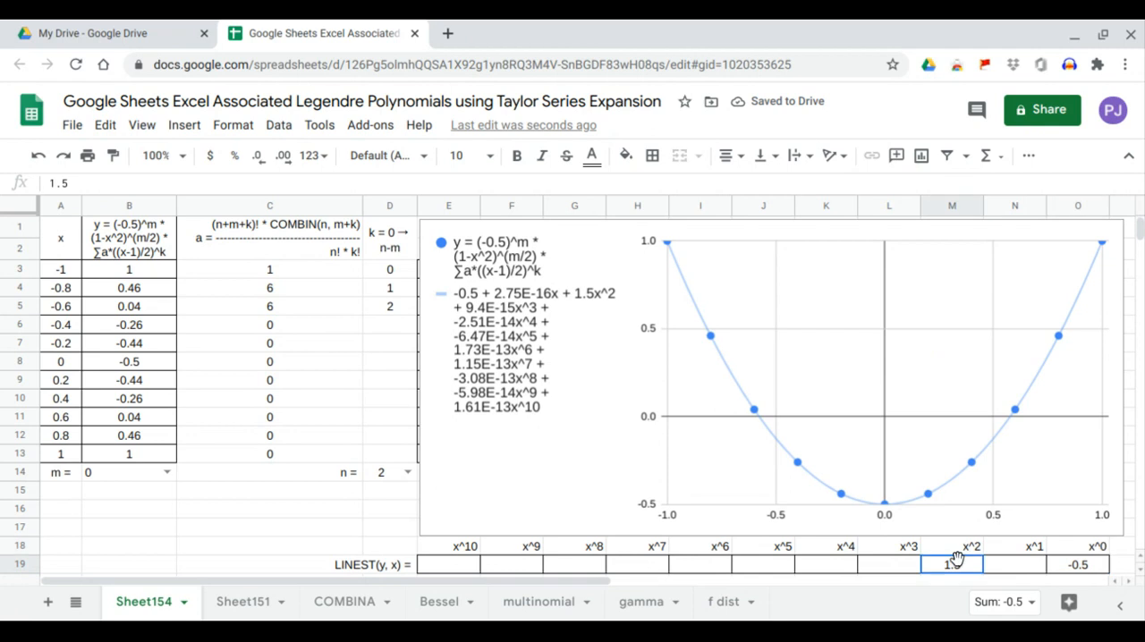
click(408, 472)
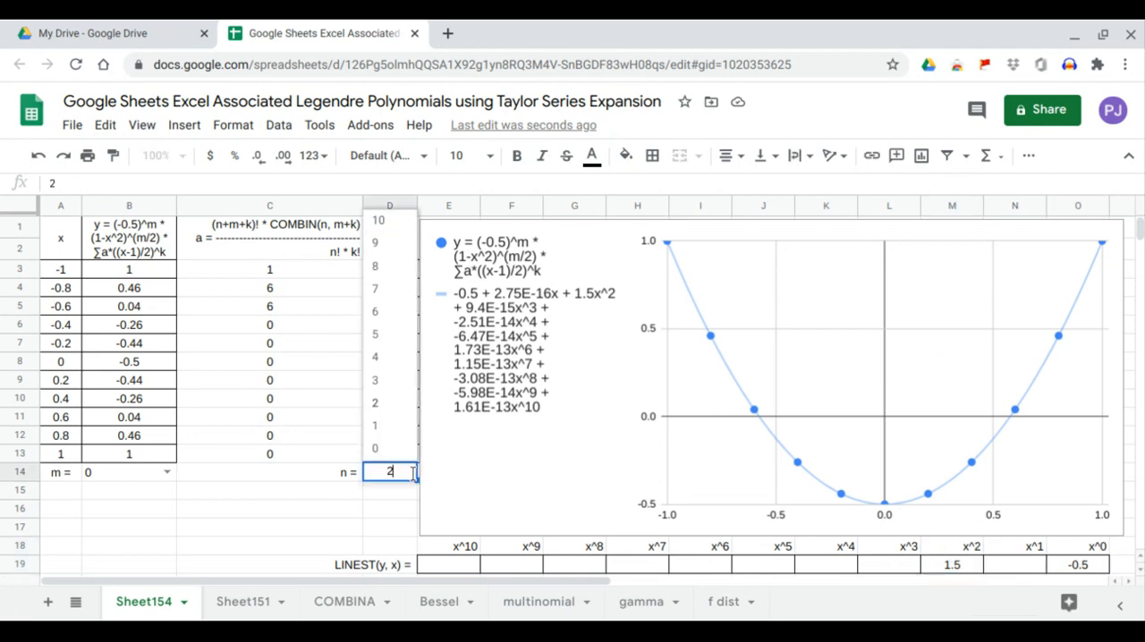
click(392, 381)
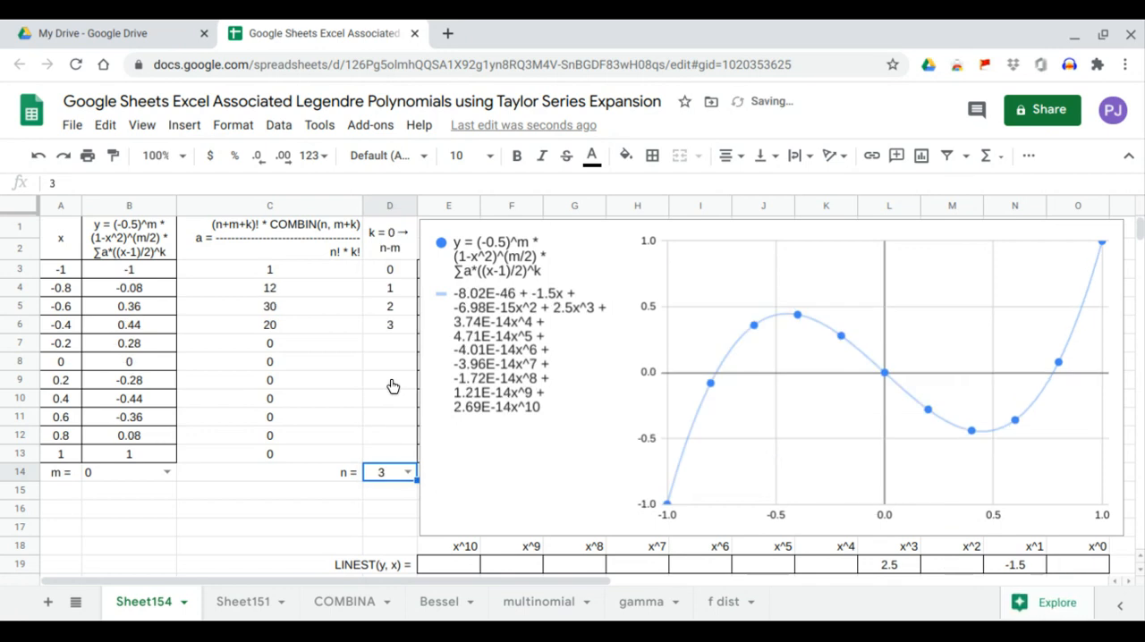
click(1026, 567)
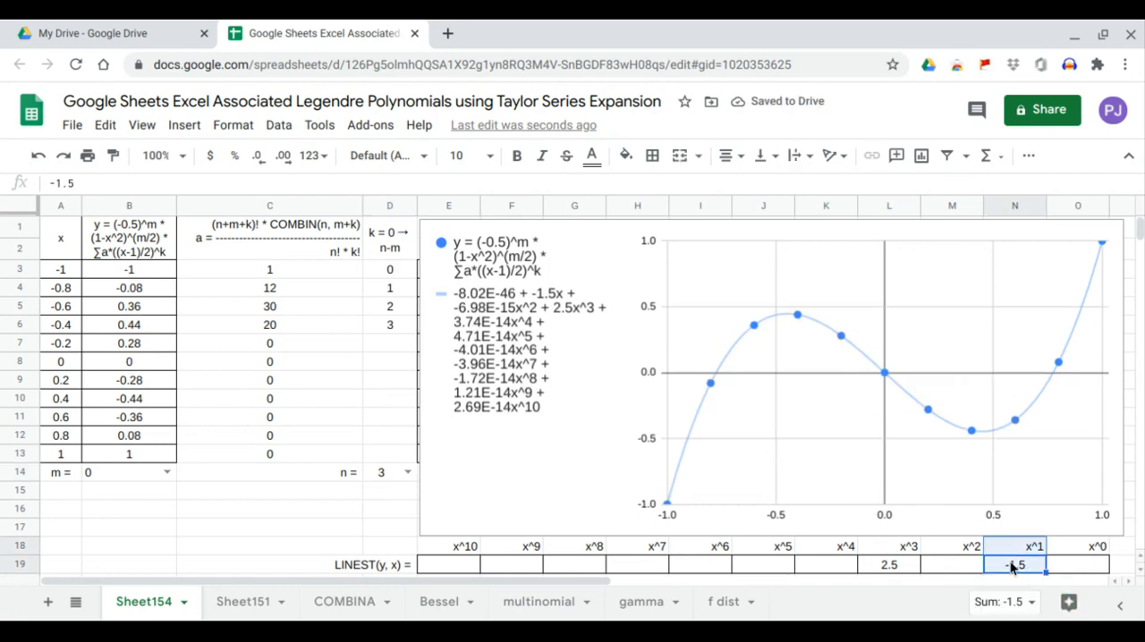
click(913, 565)
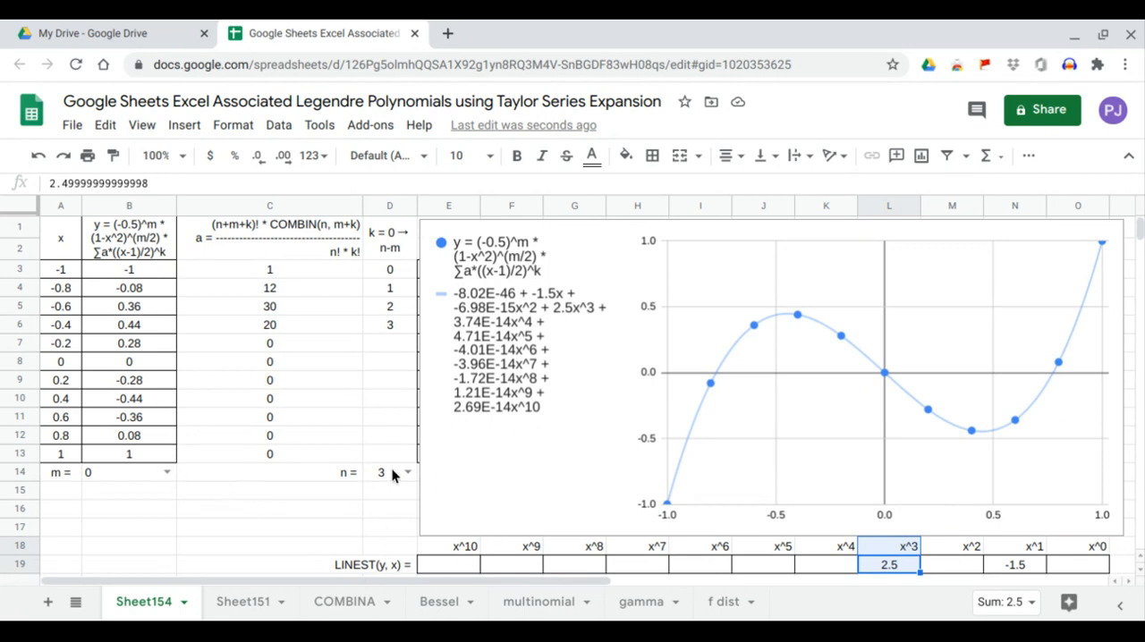
Step: Set both m and n to 2 and check the x^0 and x^2 coefficients in the LINEST row
click(165, 474)
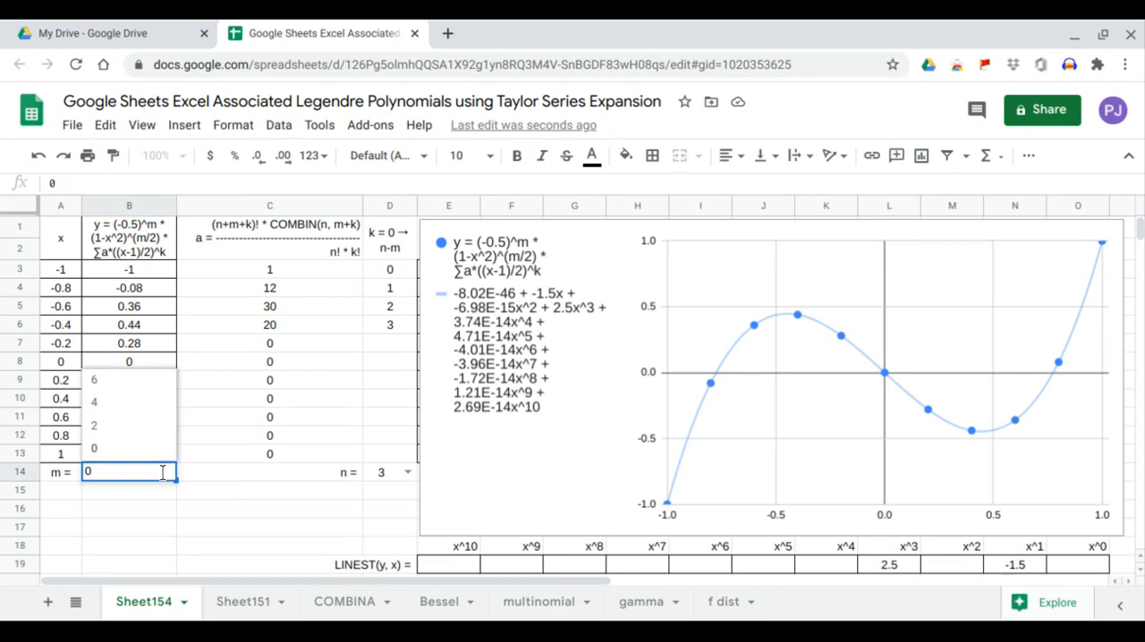
click(149, 436)
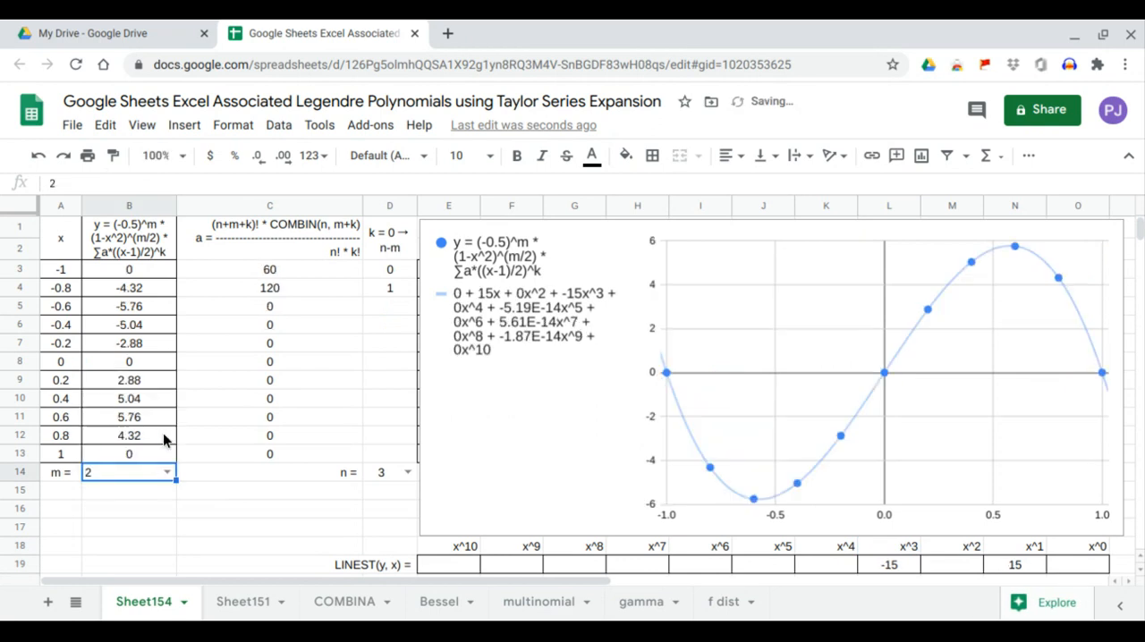
click(407, 473)
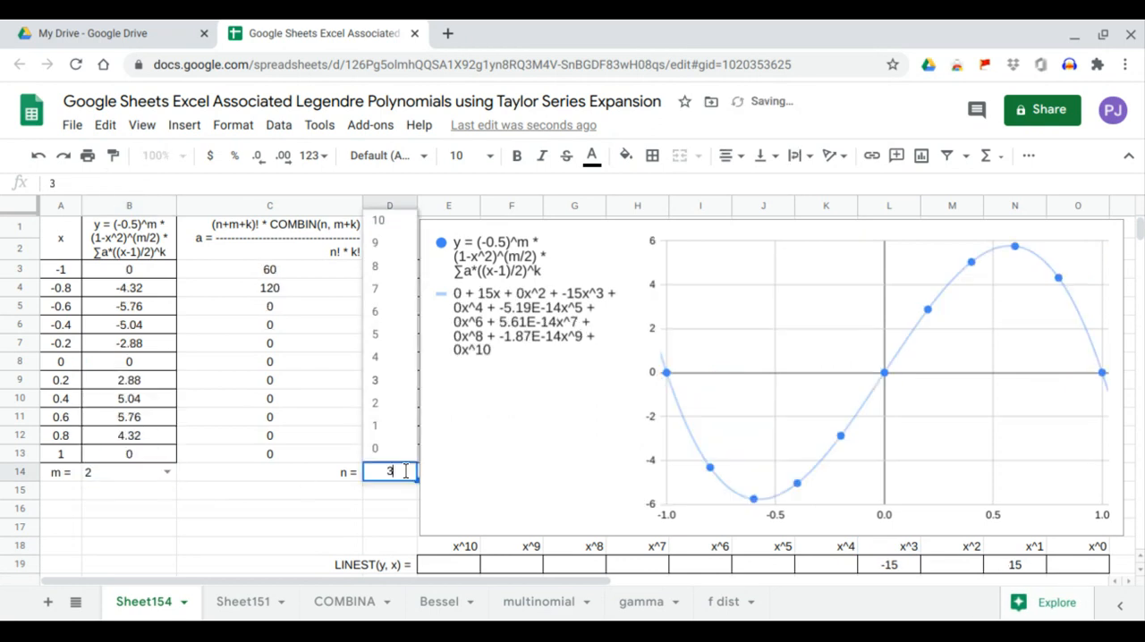
click(401, 403)
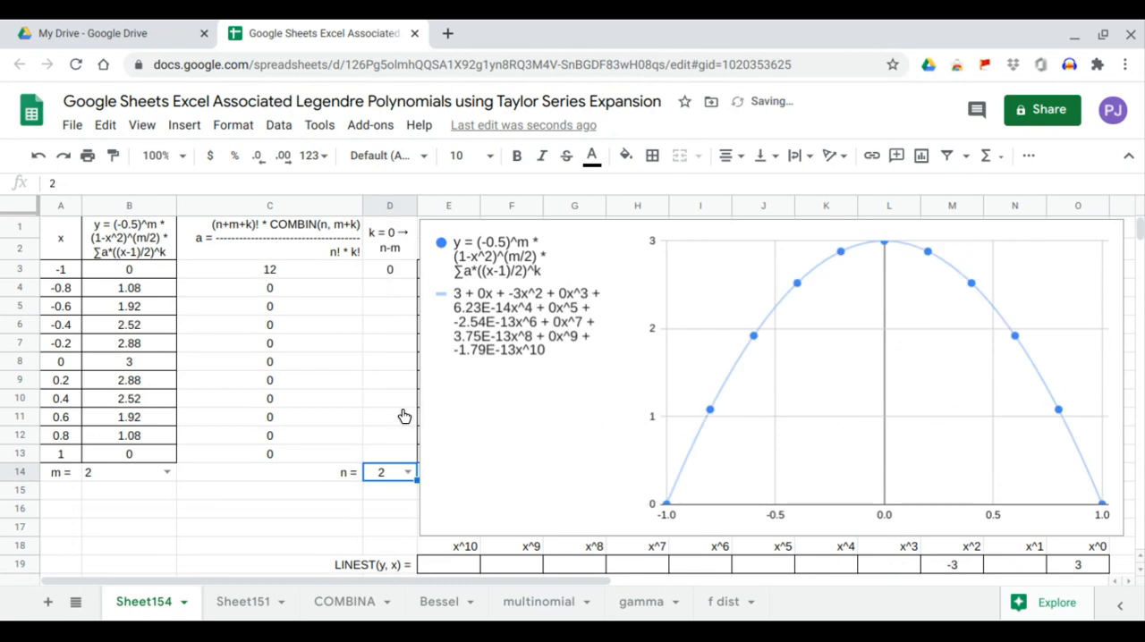
click(1084, 566)
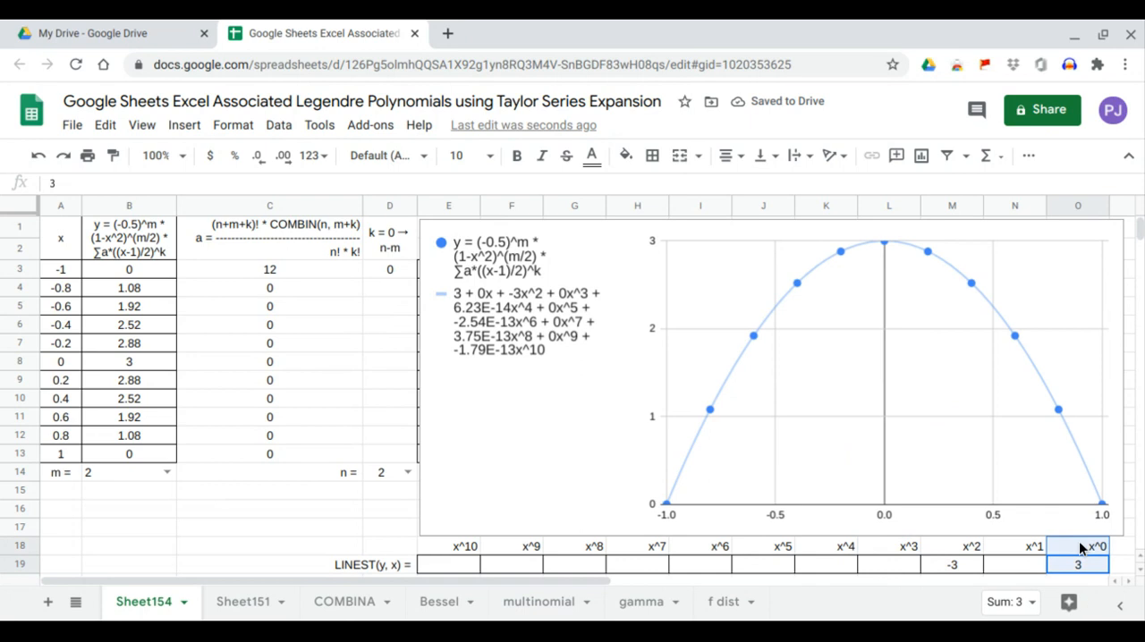
click(964, 567)
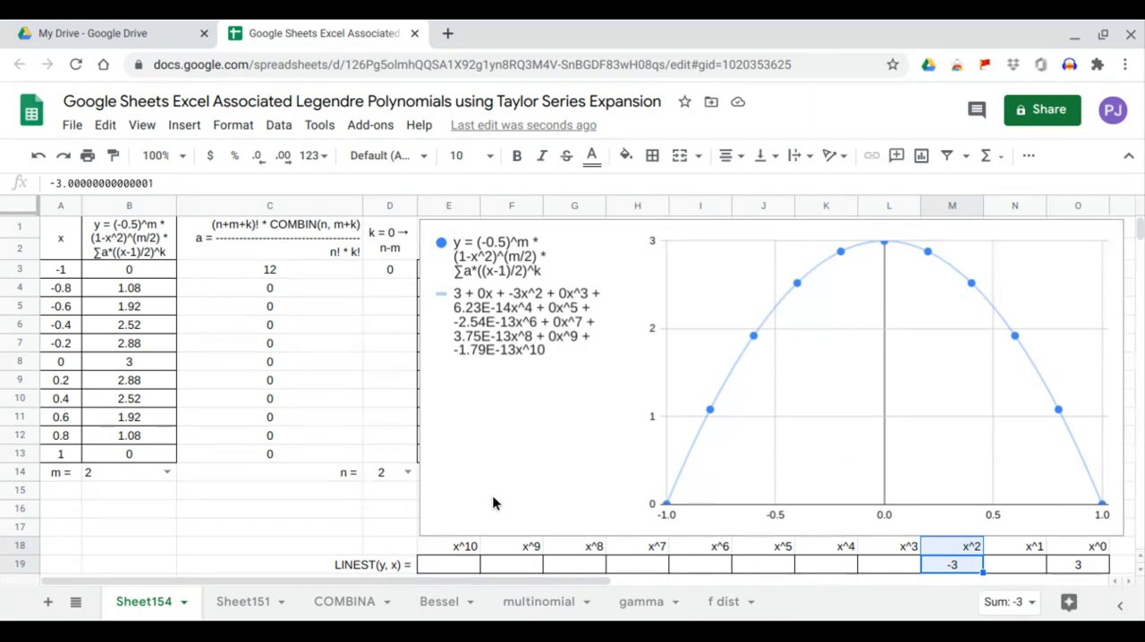
Step: Set n to 3 with m at 2 and check the x^1 and x^3 coefficients in the LINEST row
click(408, 473)
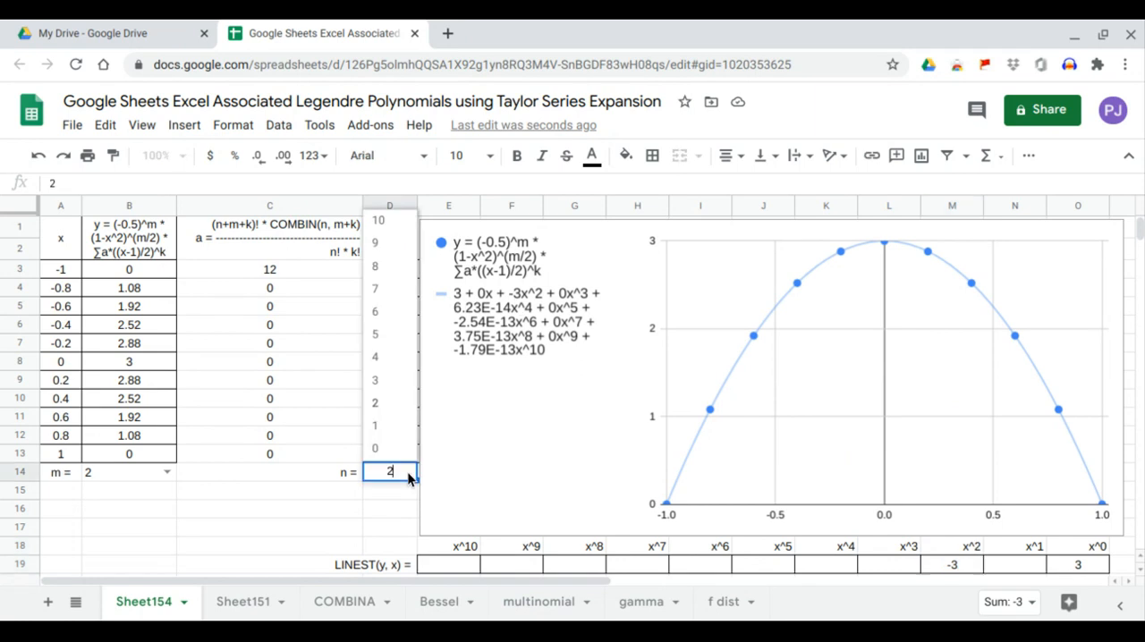
click(400, 389)
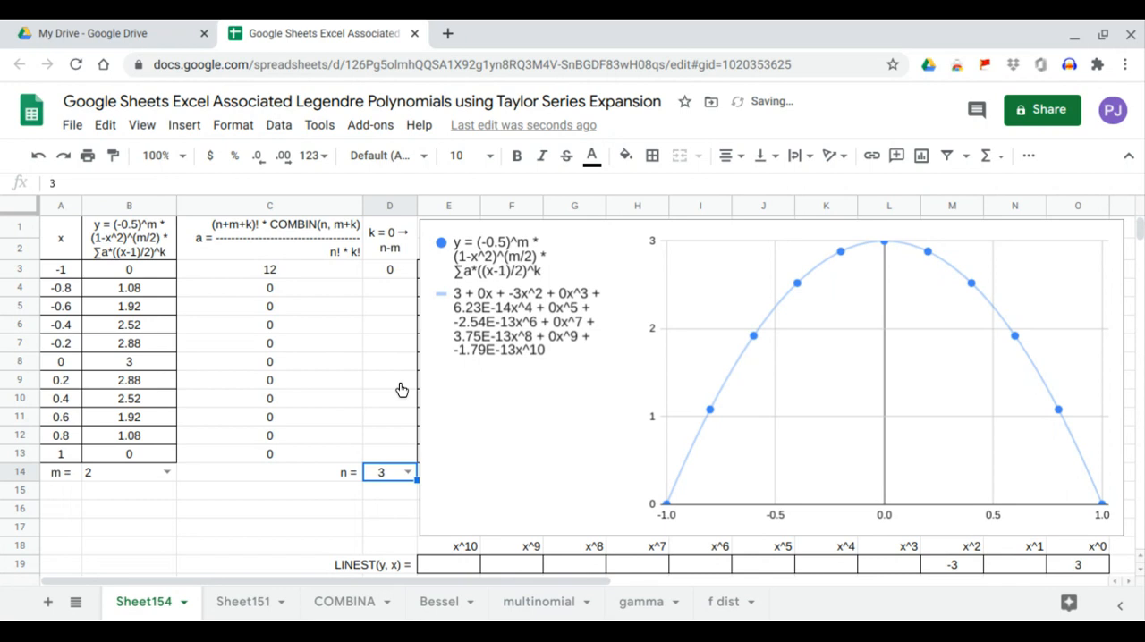
click(1029, 566)
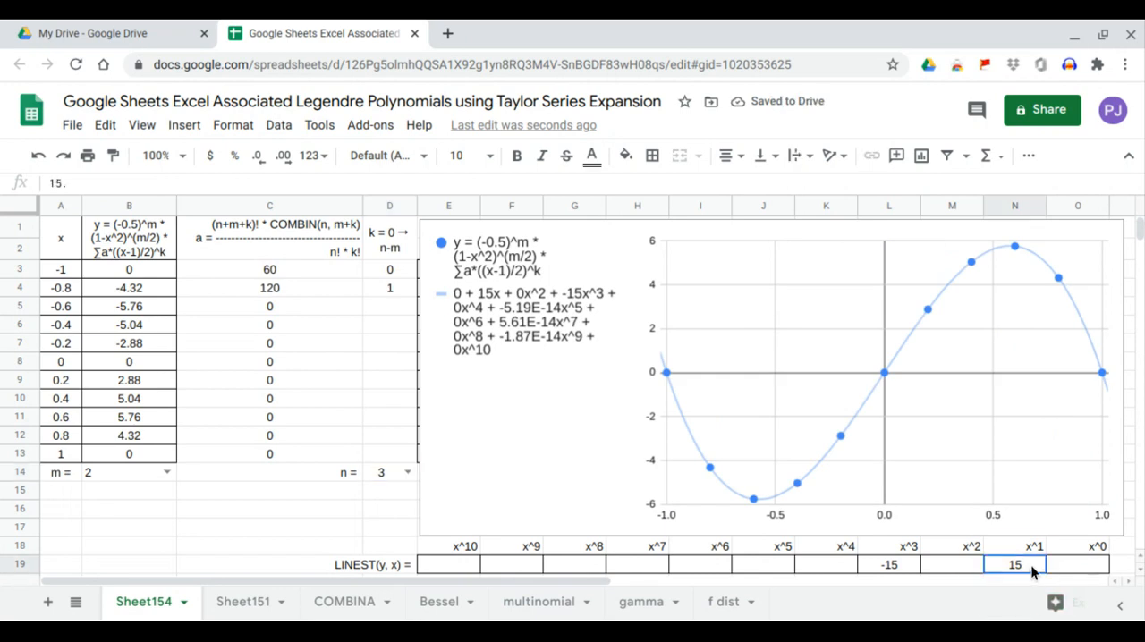
click(906, 564)
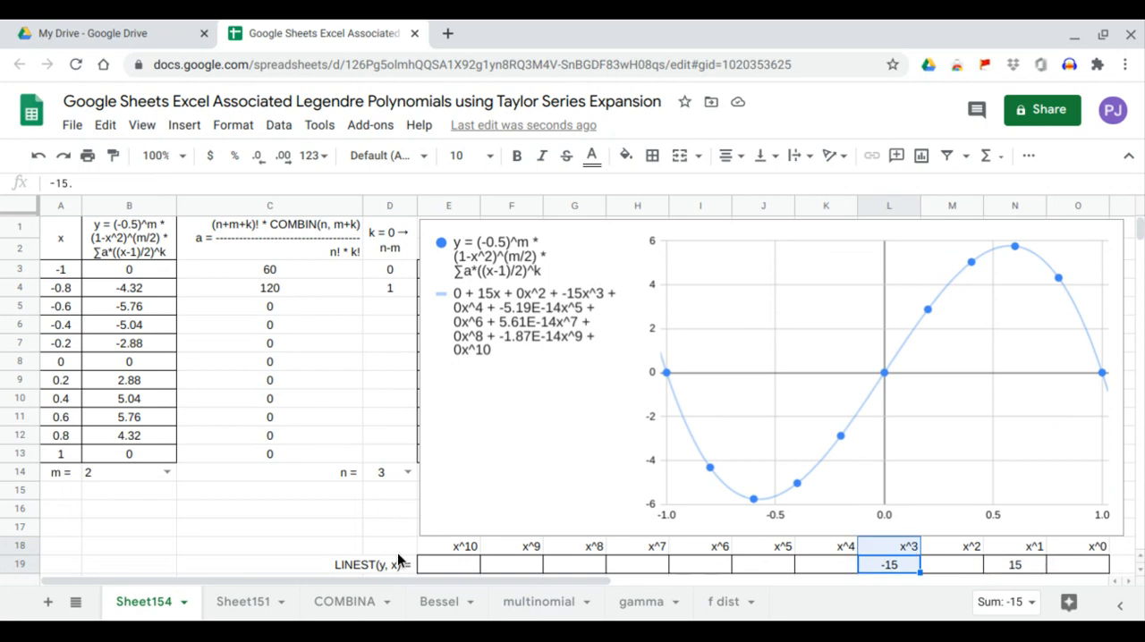
Step: Set n to 4 with m at 2 and check the x^0, x^2 and x^4 coefficients in the LINEST row
click(408, 472)
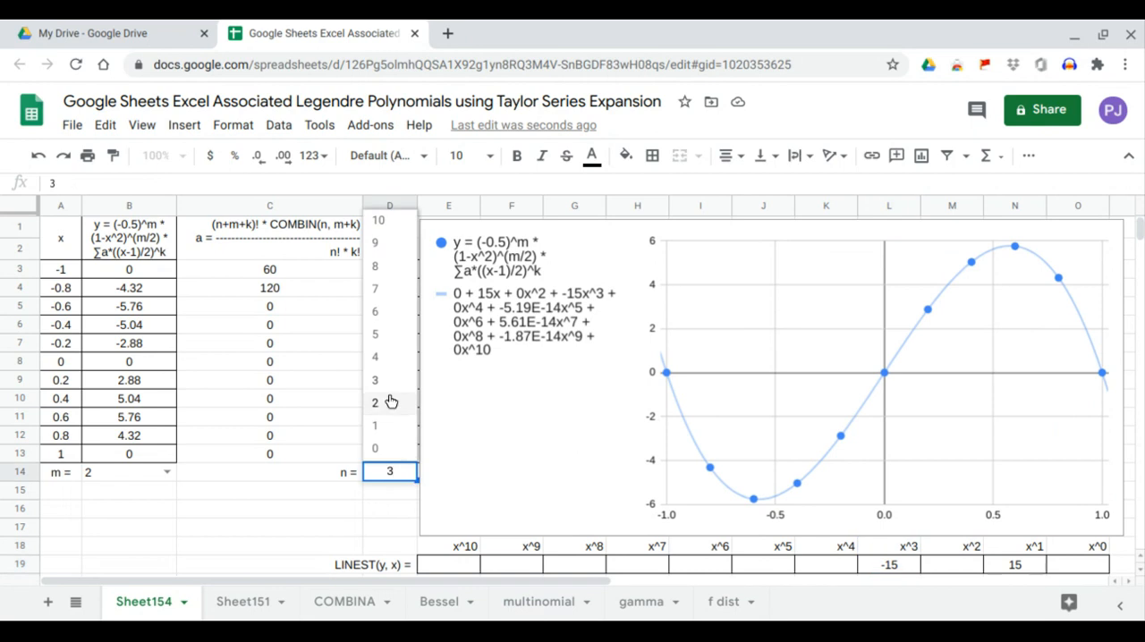
click(391, 371)
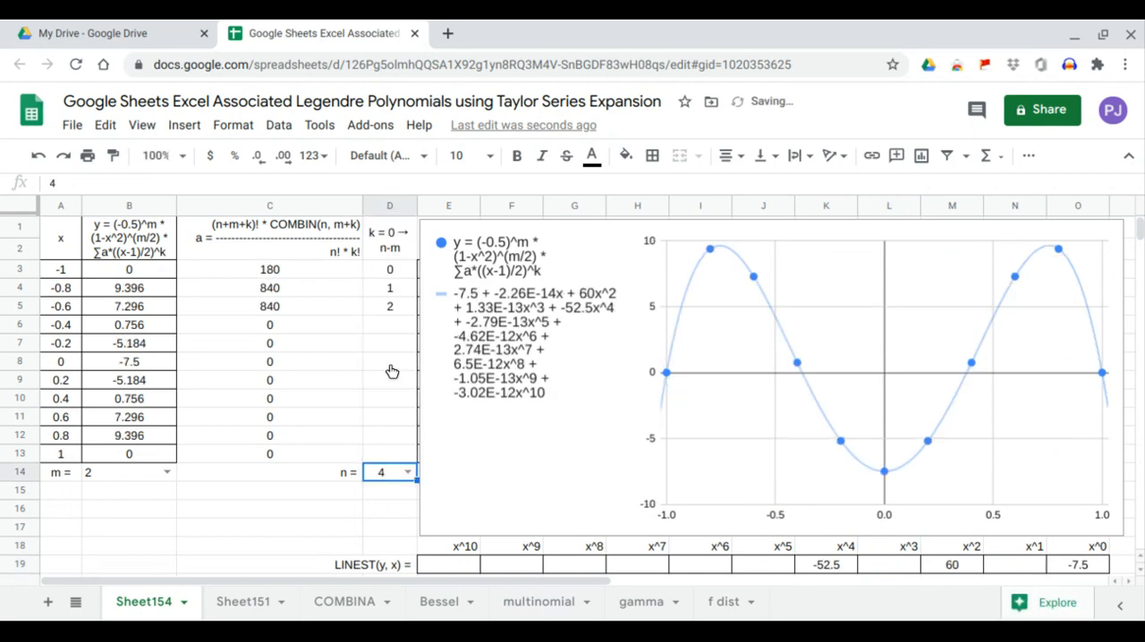
click(1091, 564)
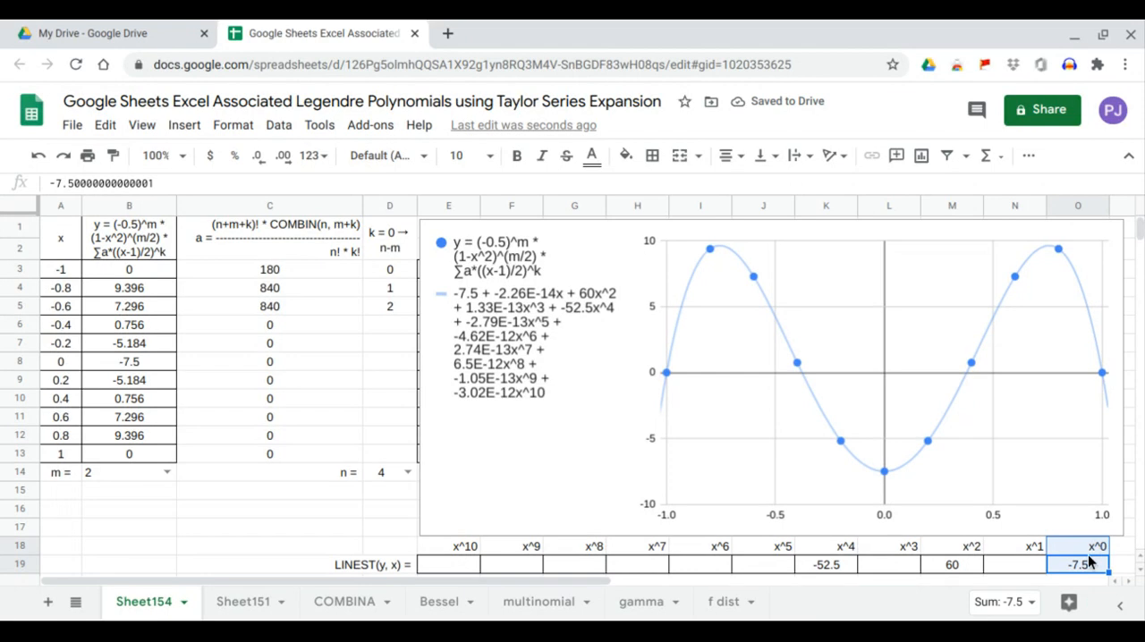
click(948, 569)
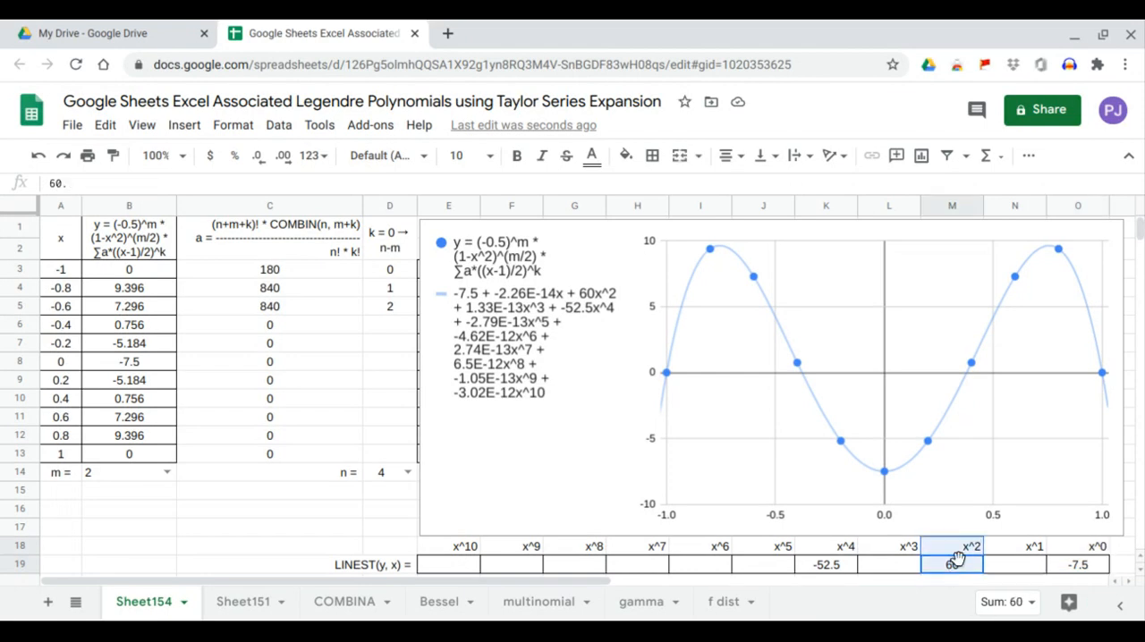
click(827, 565)
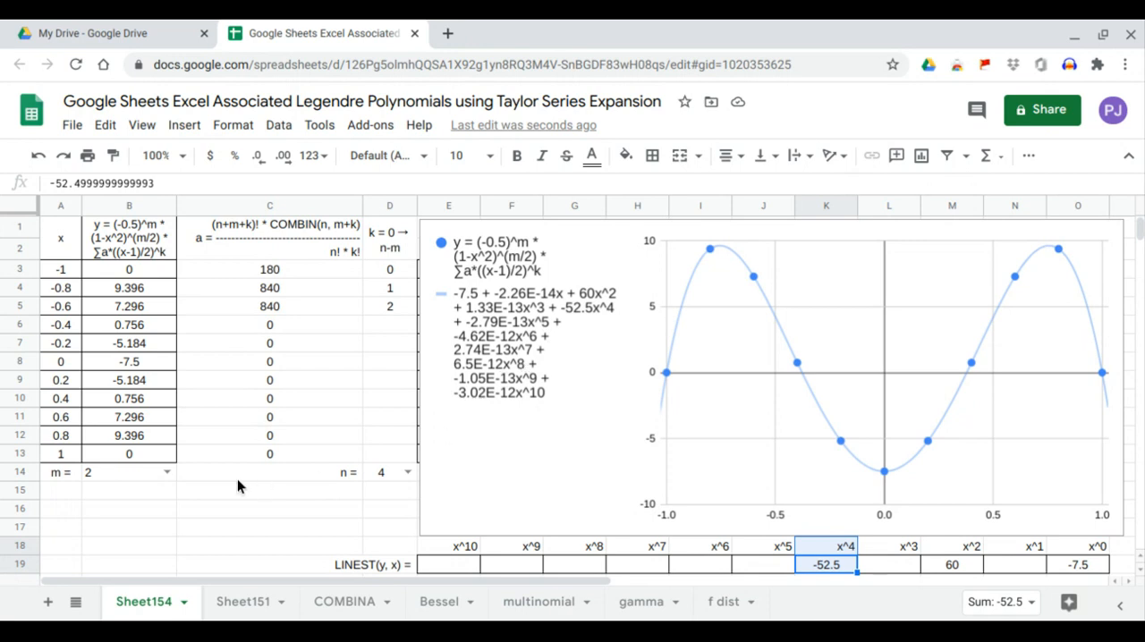
Step: Set m to 4 with n at 4 and check the x^0, x^2 and x^4 coefficients in the LINEST row
click(172, 475)
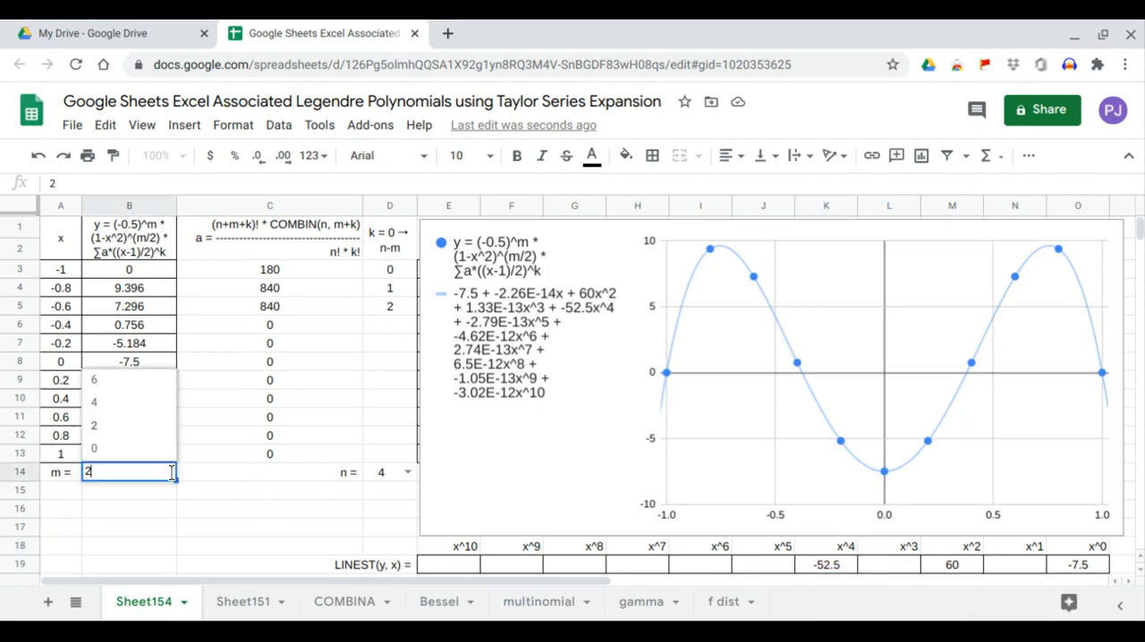
click(164, 407)
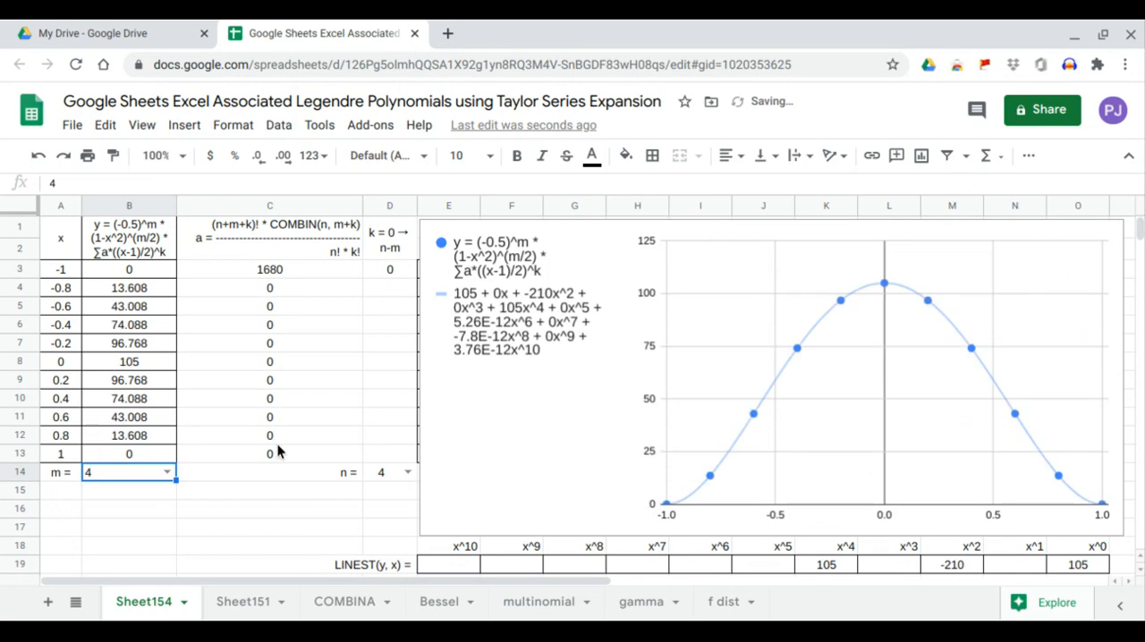
click(1076, 565)
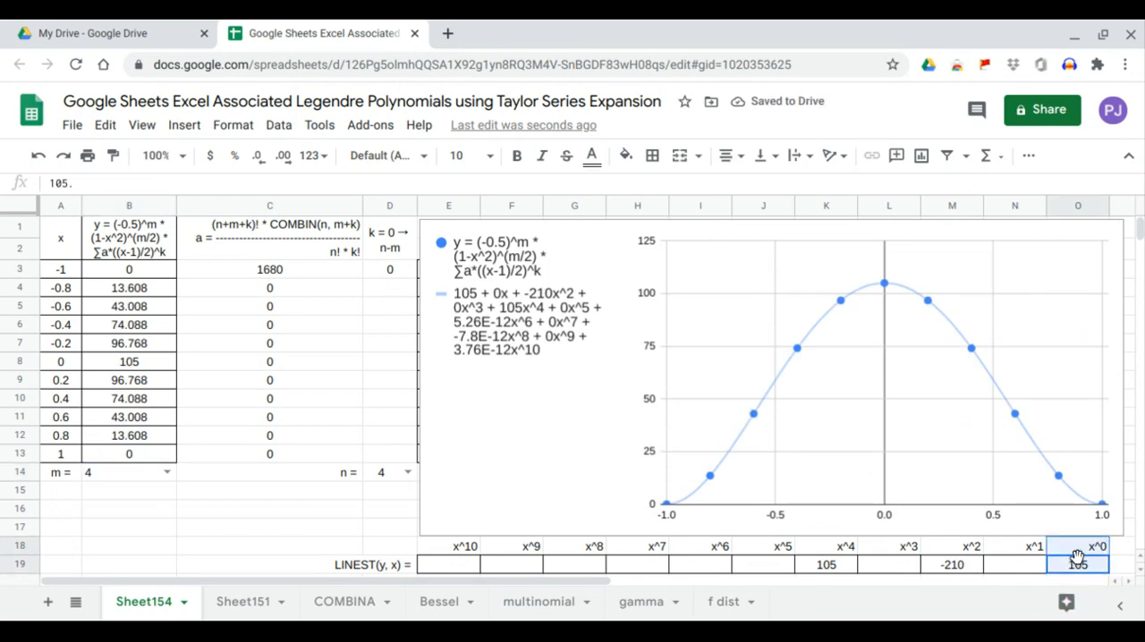
click(955, 569)
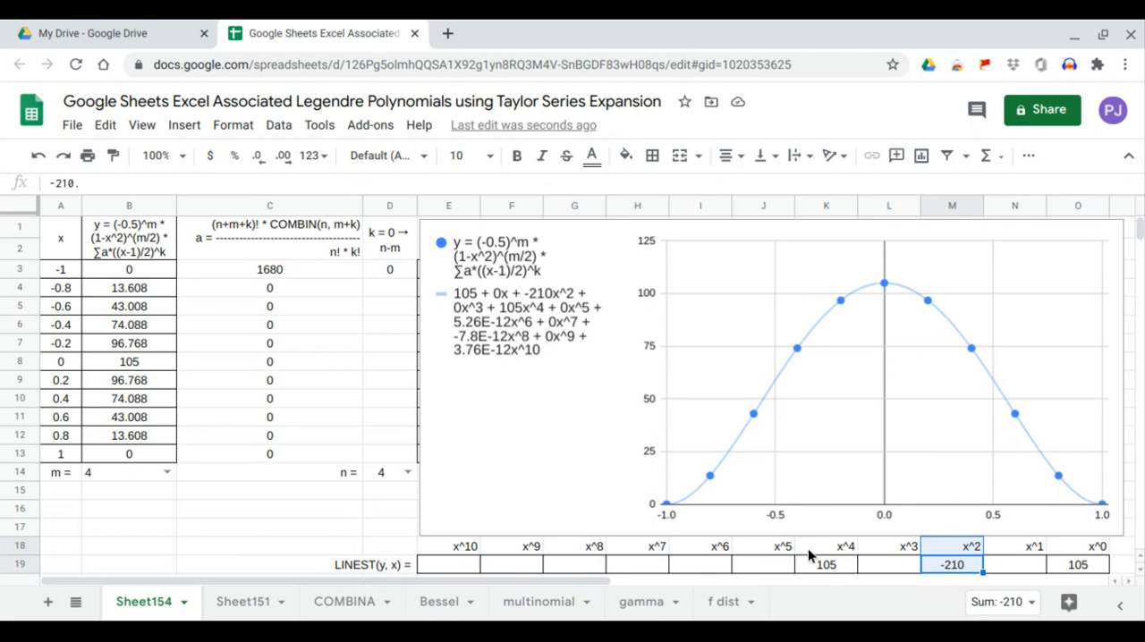
click(824, 567)
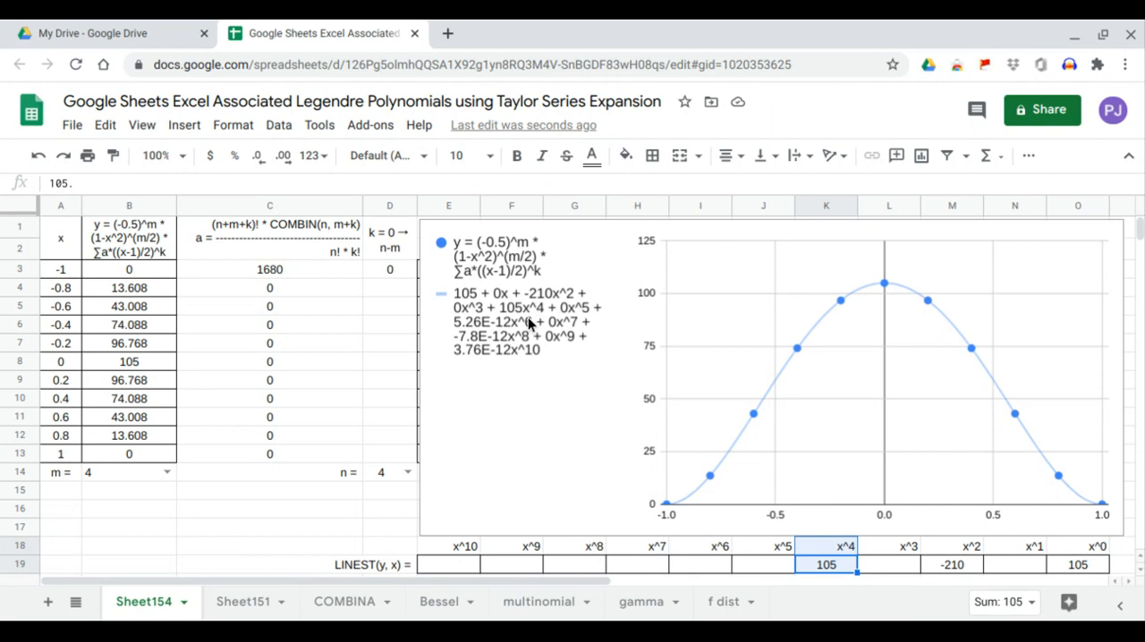
Step: Try n = 3, then set n to 5 with m at 4 and check the x^1, x^3 and x^5 coefficients in the LINEST row
click(407, 474)
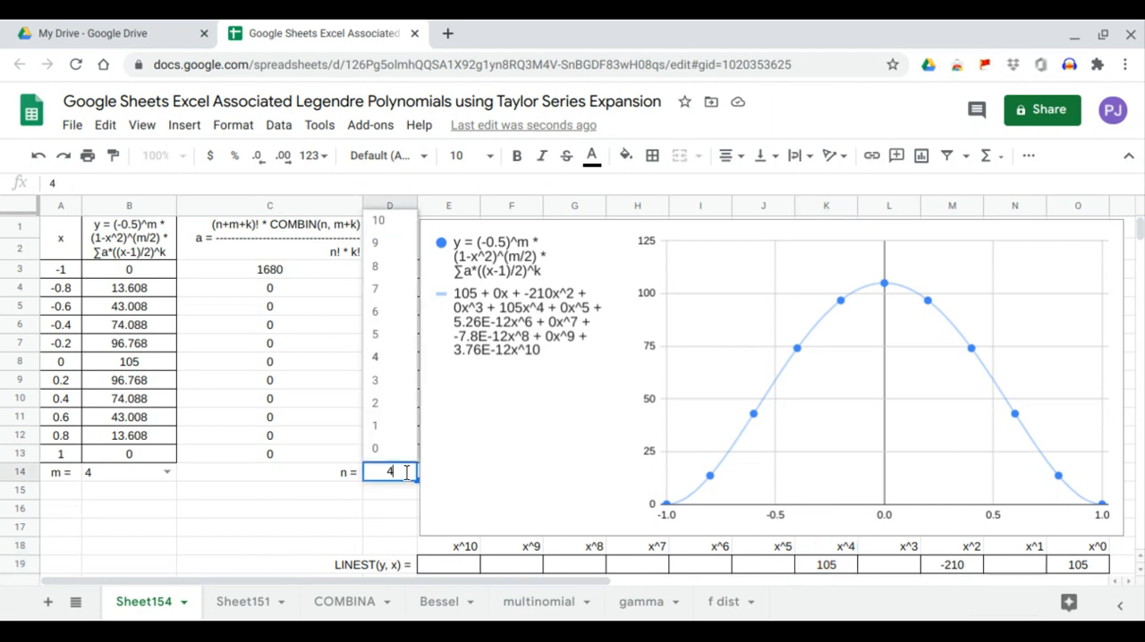
click(417, 387)
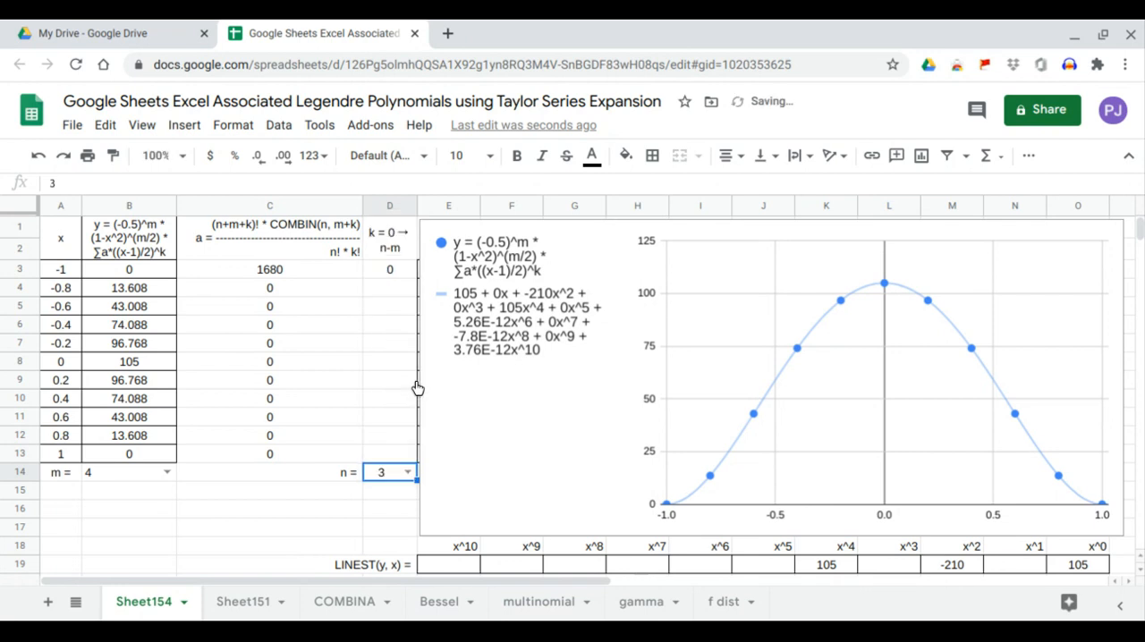
click(407, 473)
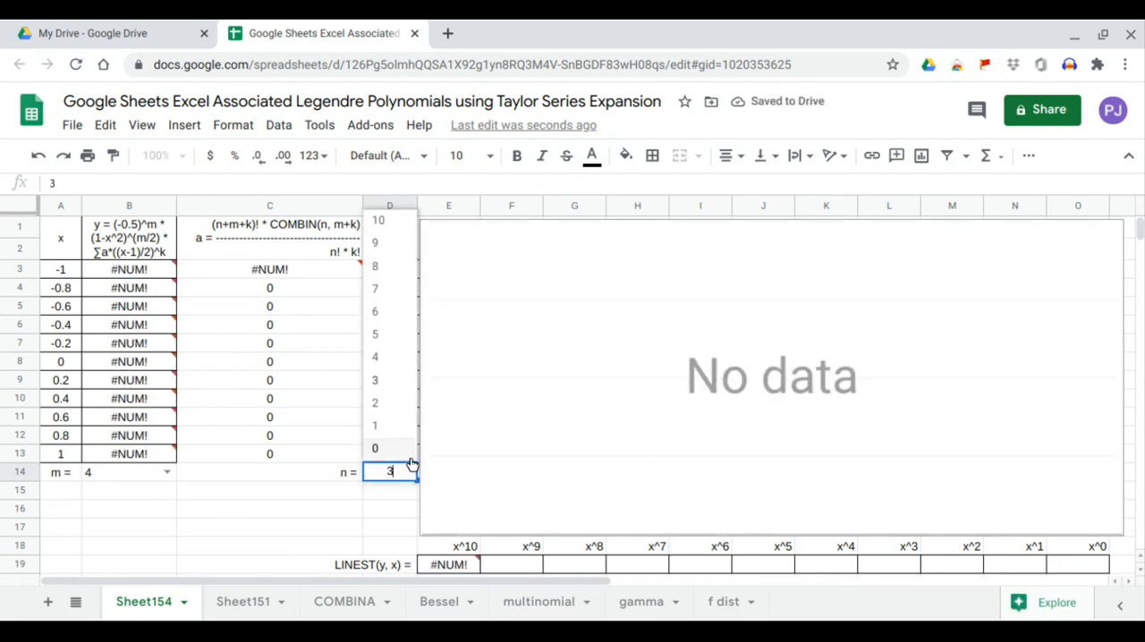
click(404, 341)
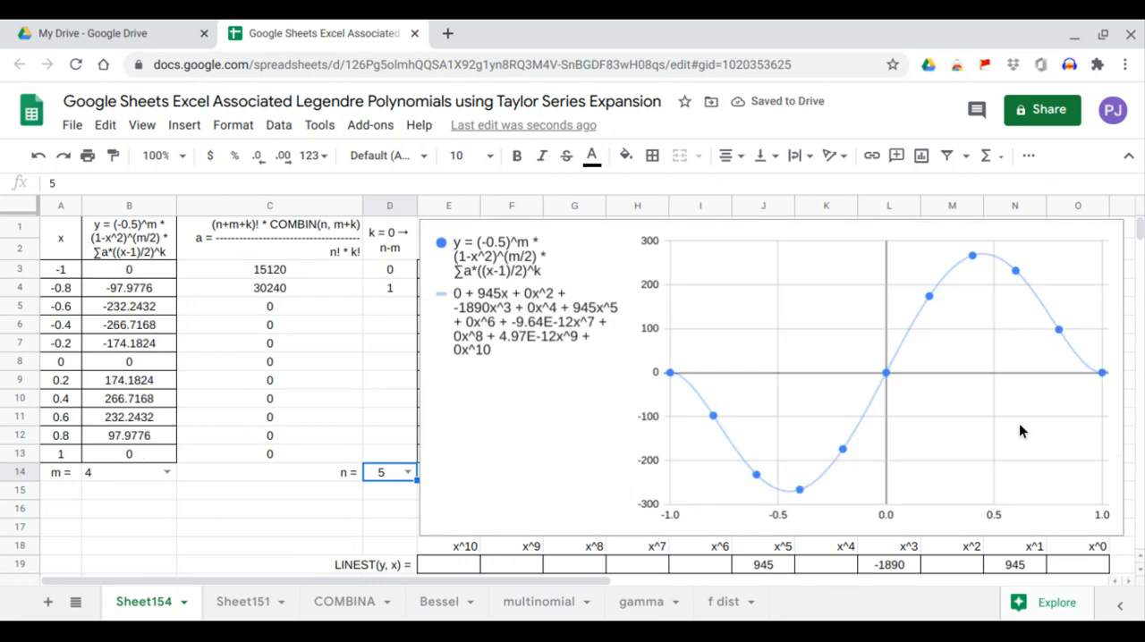
click(1030, 565)
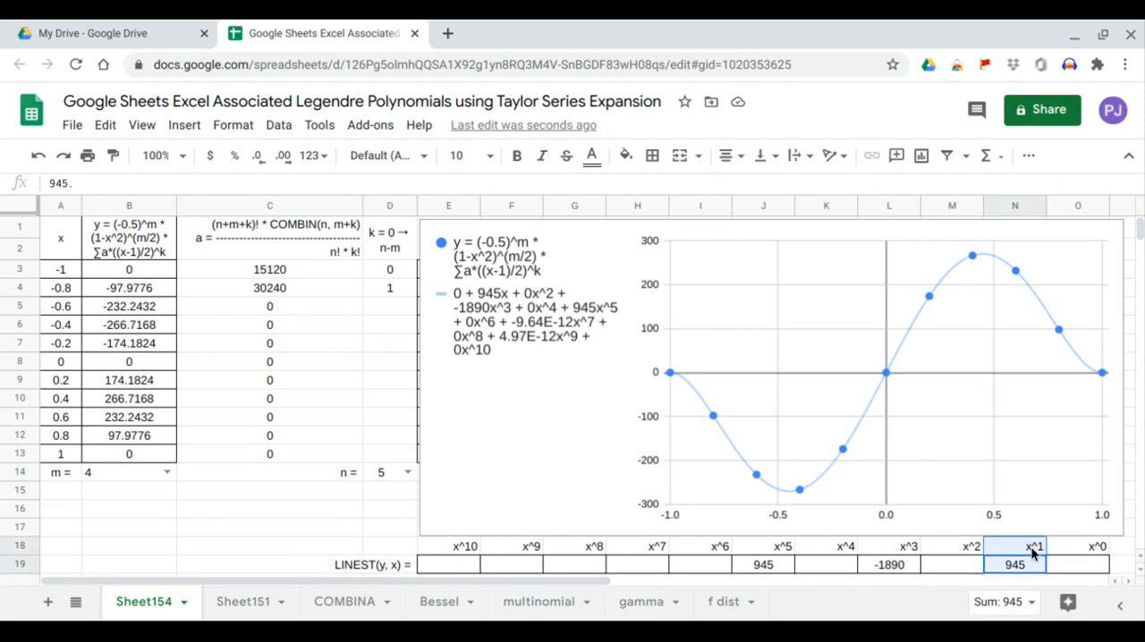
click(906, 567)
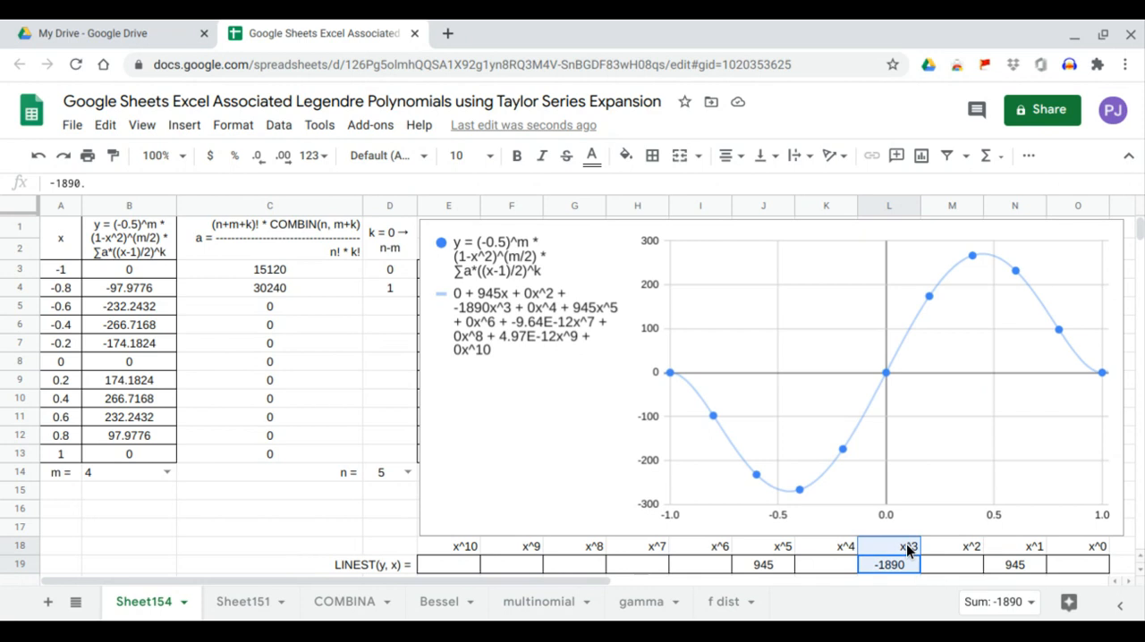
click(788, 565)
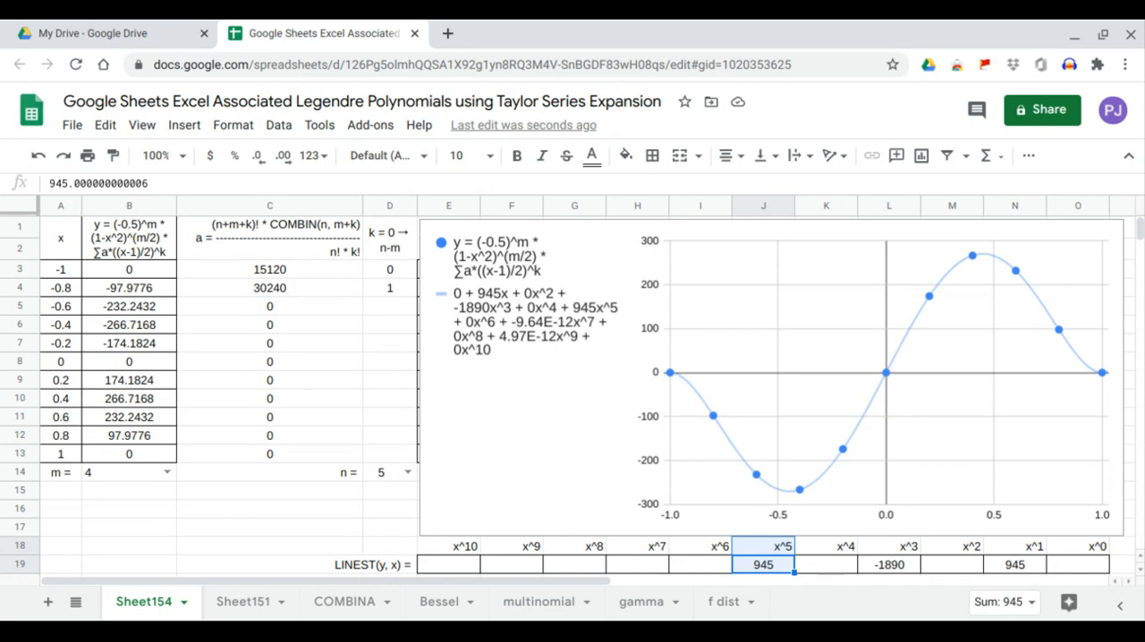
Step: Review the LINEST label, the heading formula for coefficient a, and the SEQUENCE formula for k in D3
click(387, 565)
click(323, 238)
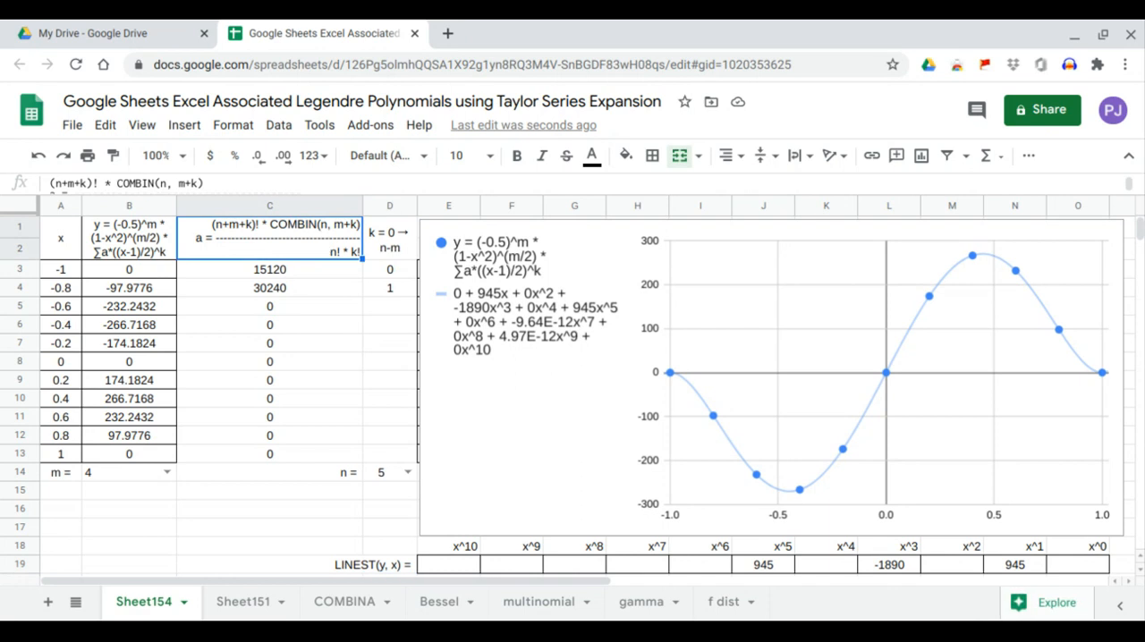
click(385, 272)
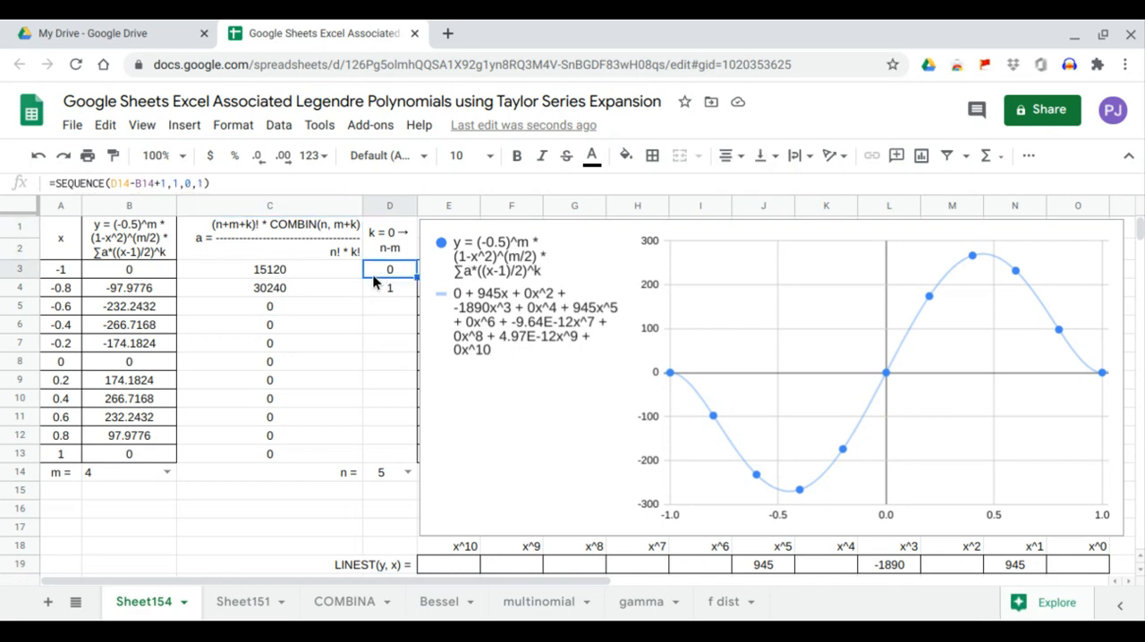